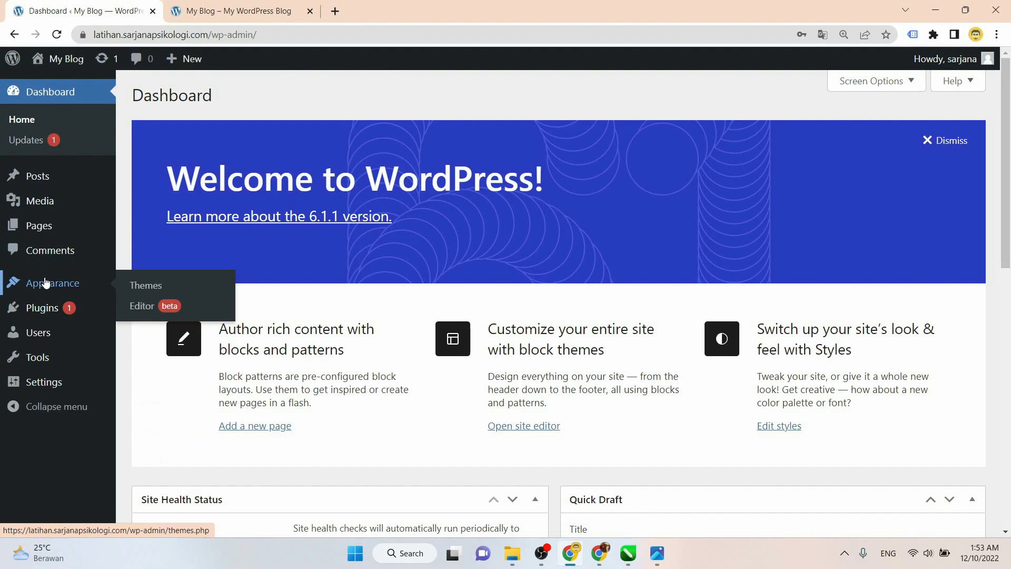
- Open the catalogue for adding new WordPress themes and browse the popular themes, including Astra
left_click(148, 285)
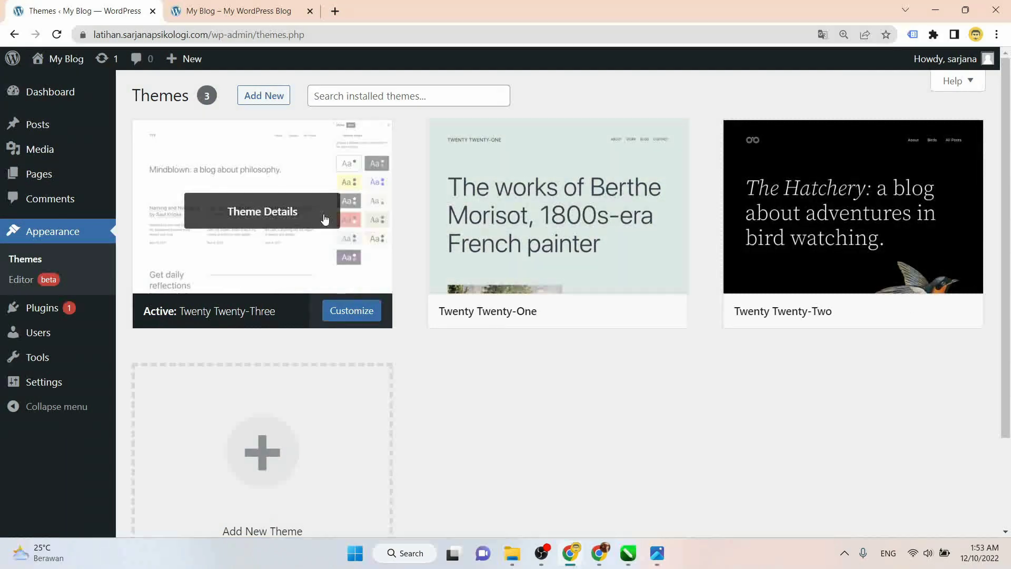
left_click(265, 95)
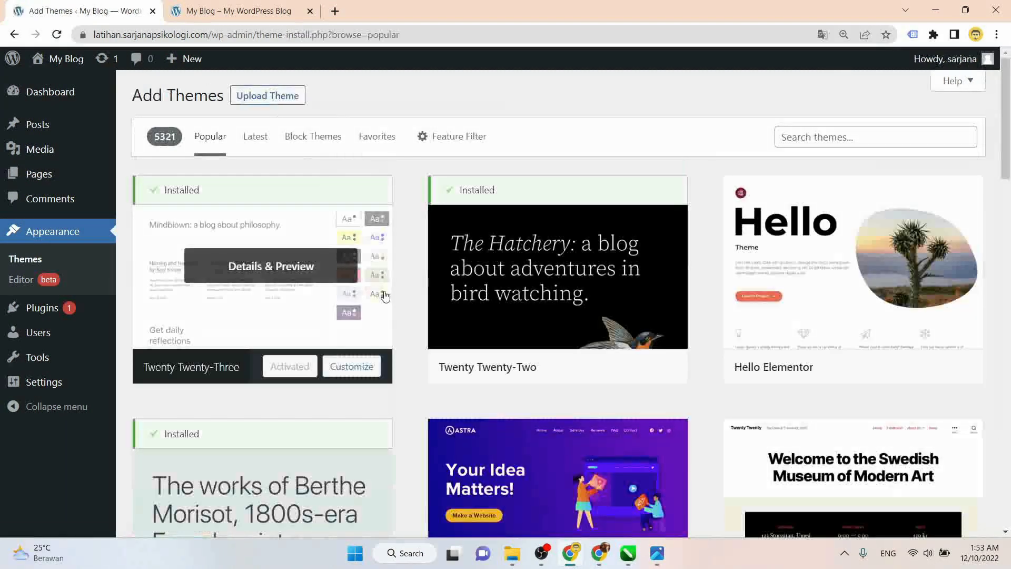
scroll(694, 339, "down", 3)
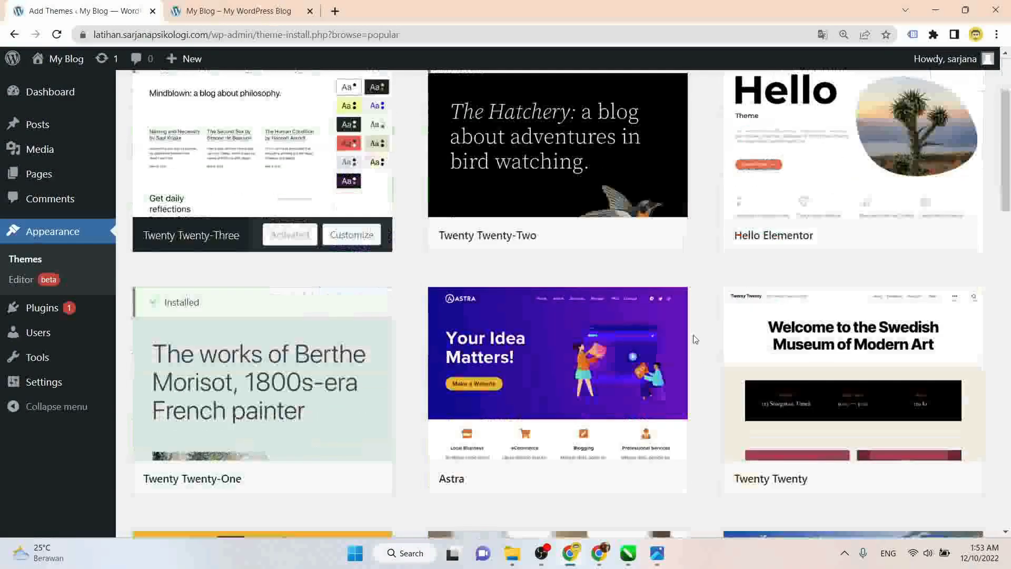
mouse_move(575, 380)
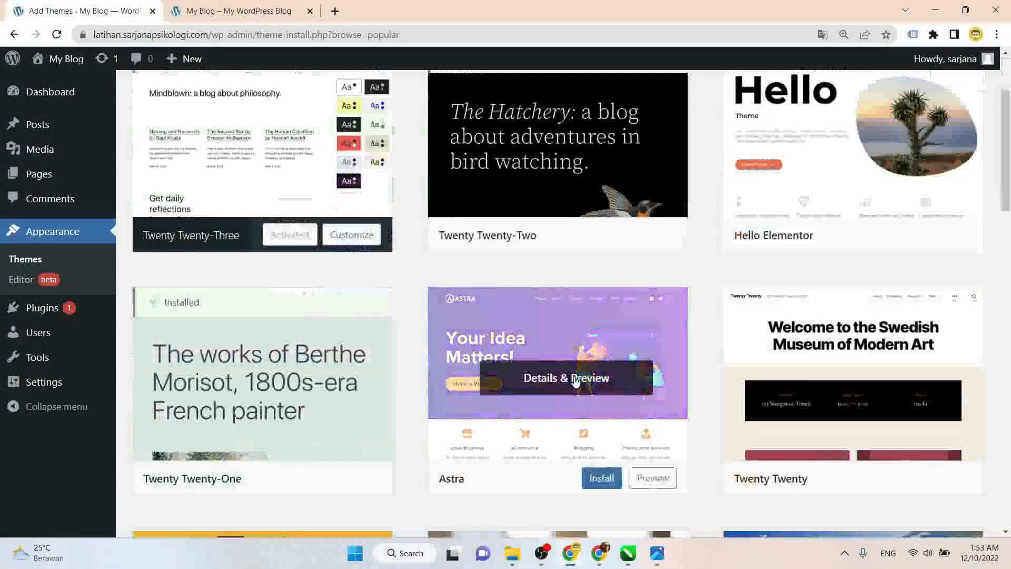
scroll(678, 273, "down", 6)
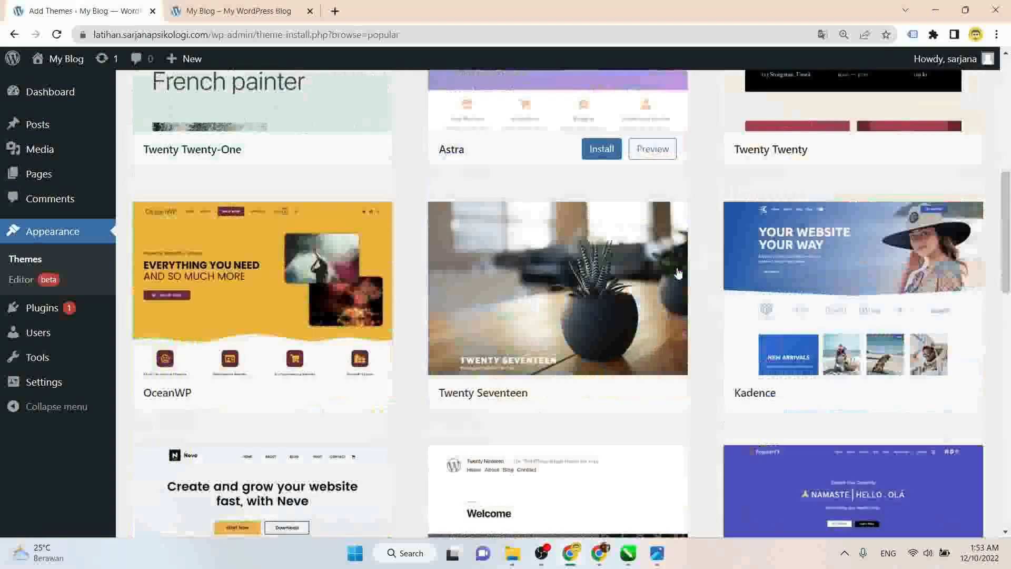
scroll(445, 341, "up", 3)
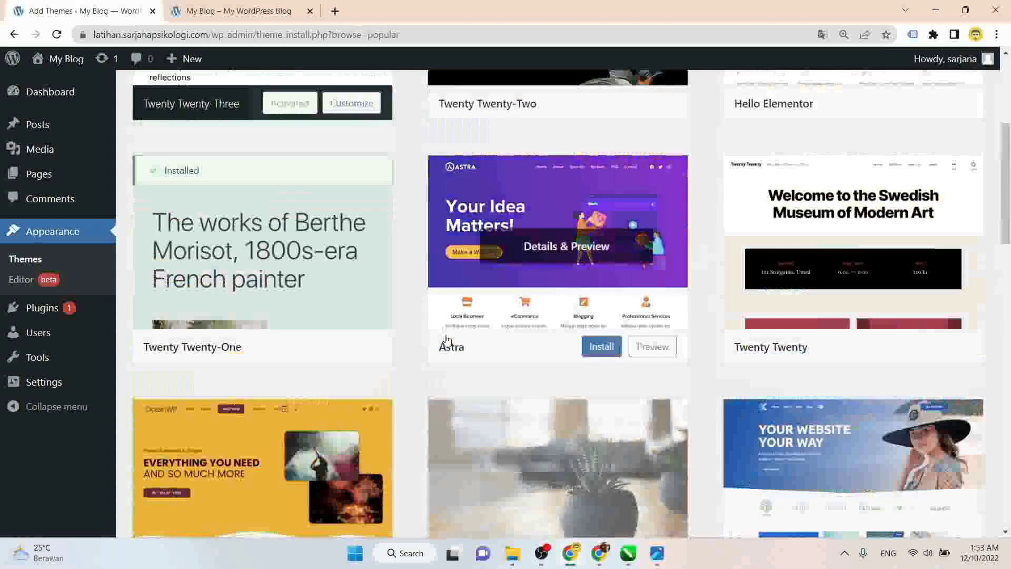
scroll(446, 341, "up", 3)
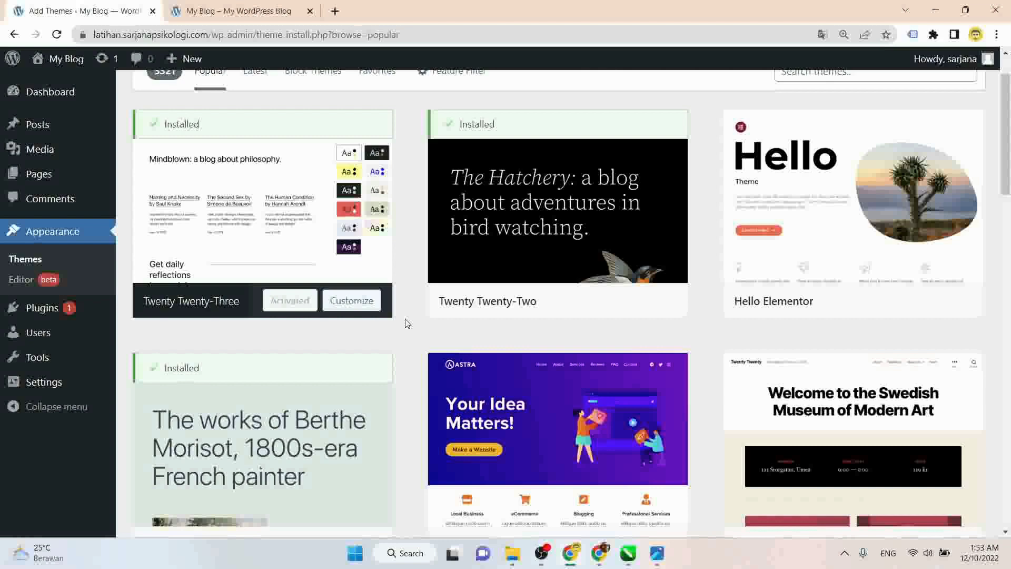
- Search the plugin directory for "elementor", and install and activate the Elementor Website Builder plugin
left_click(39, 309)
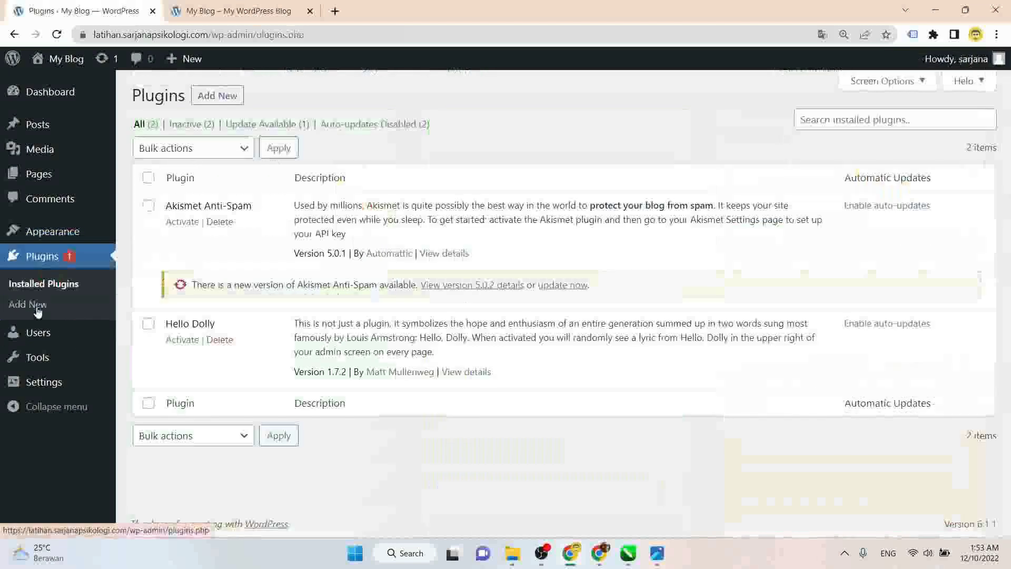
left_click(213, 103)
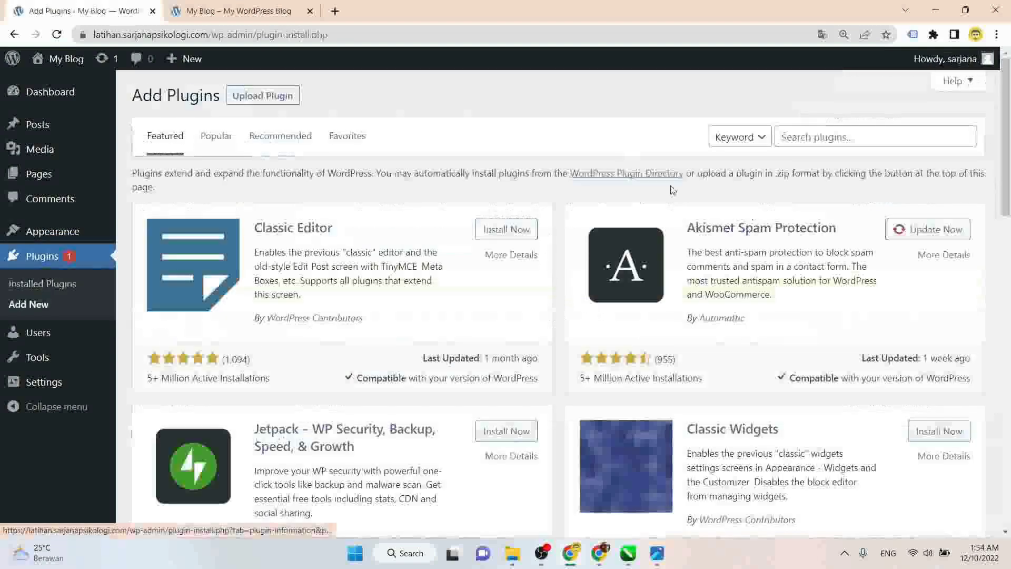
left_click(807, 136)
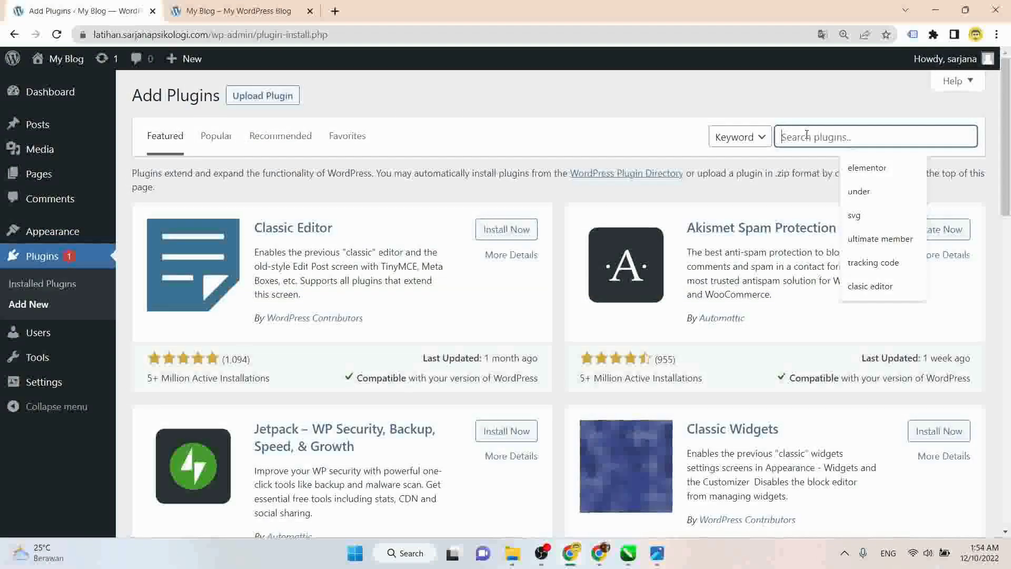
type("elementor")
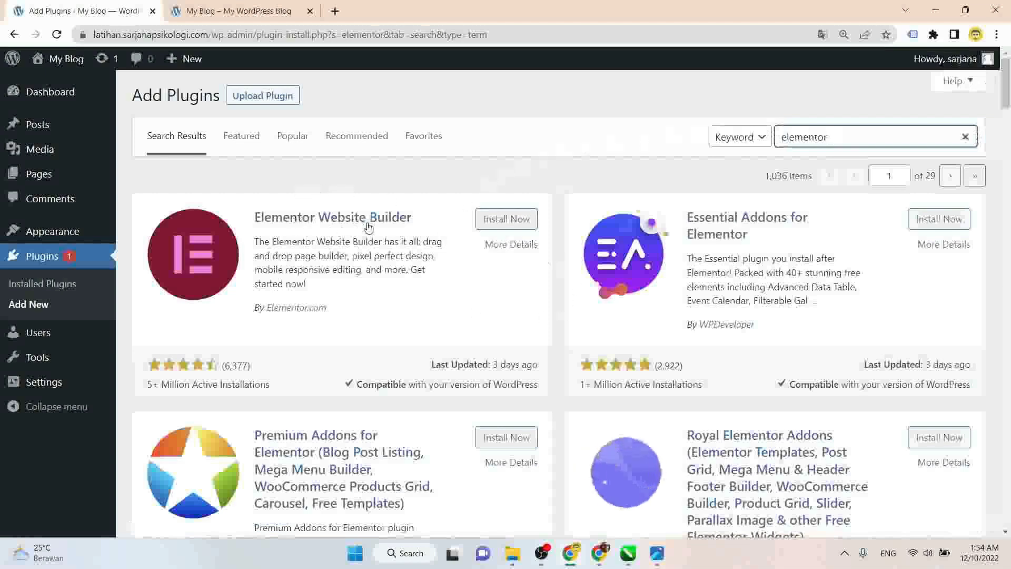
left_click(527, 220)
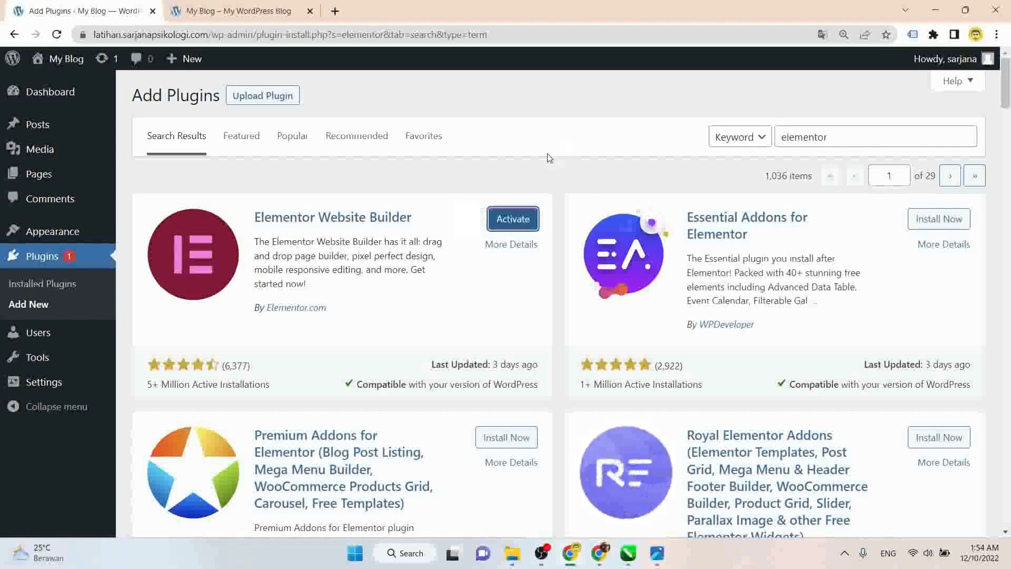
left_click(513, 219)
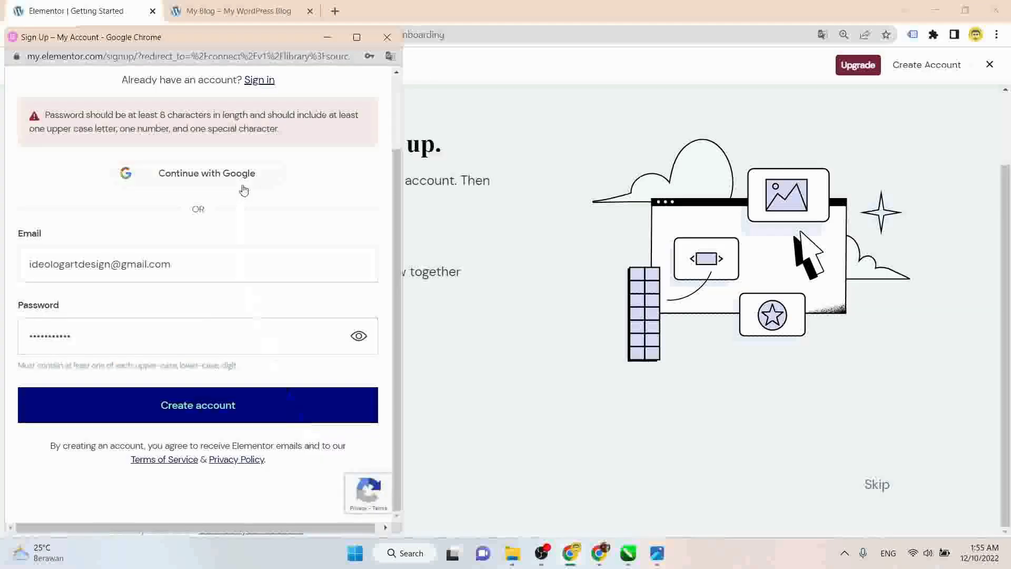
- Sign up for Elementor with the Google account and connect the site to it
left_click(244, 188)
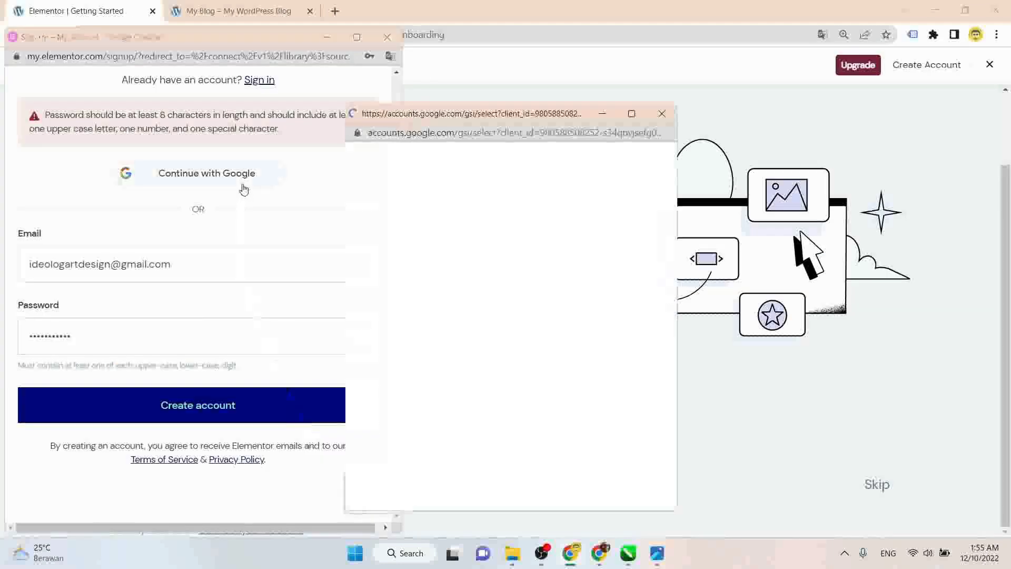
left_click(421, 306)
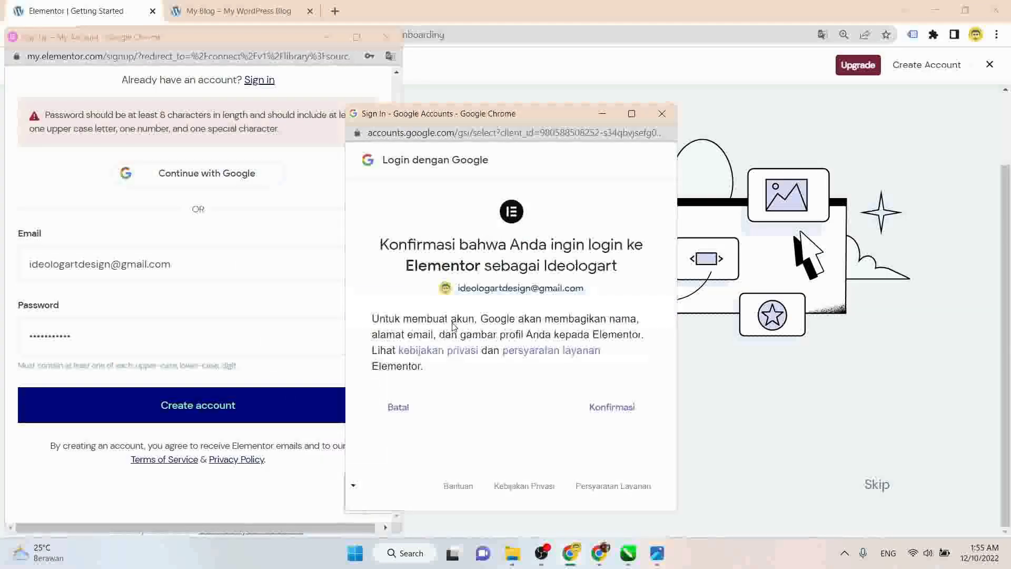
left_click(592, 409)
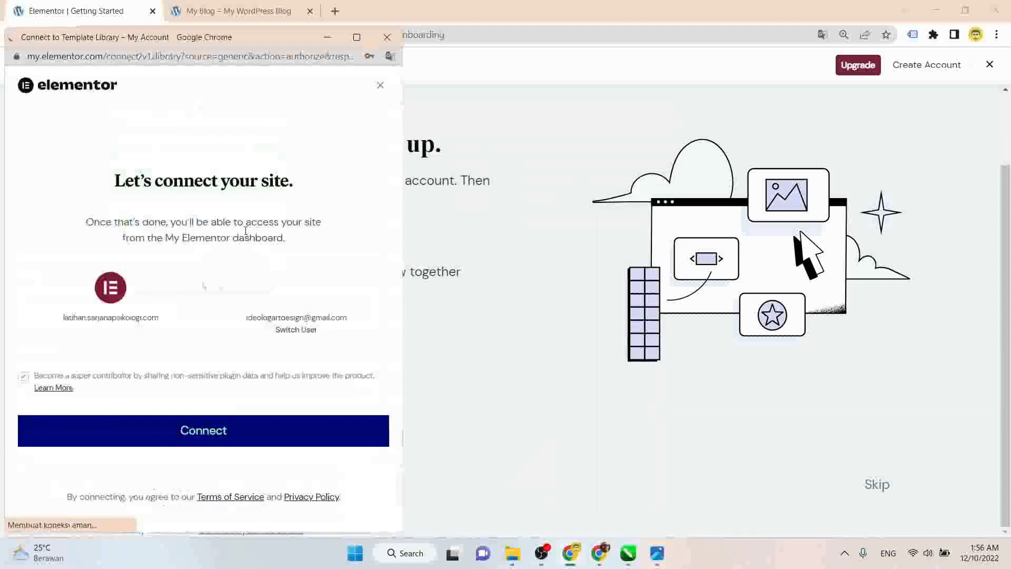
left_click(279, 245)
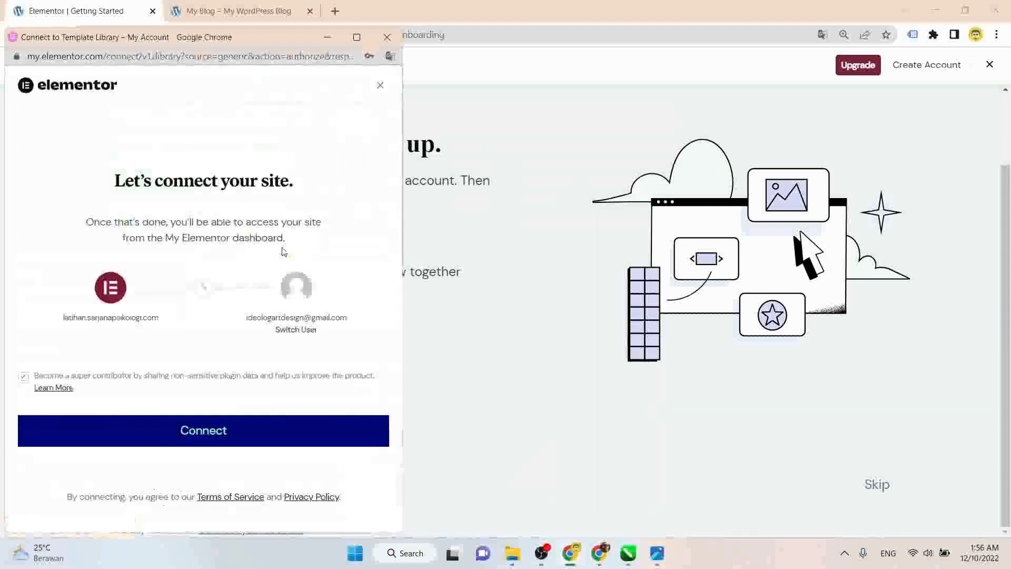
left_click(258, 425)
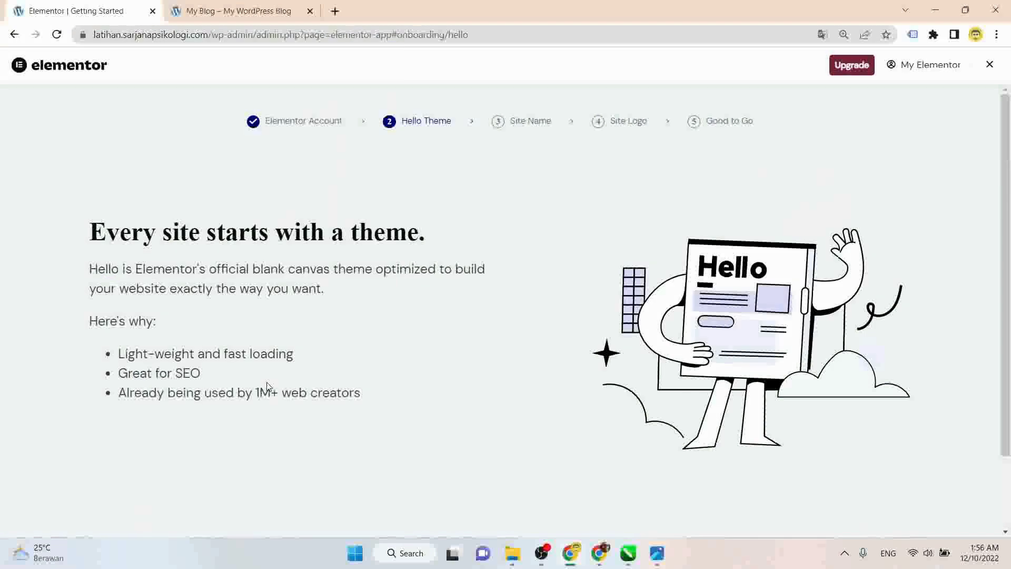
- Continue the Elementor setup with the Hello theme, and leave the wizard at the site name stage for the wp-admin dashboard
scroll(267, 387, "down", 2)
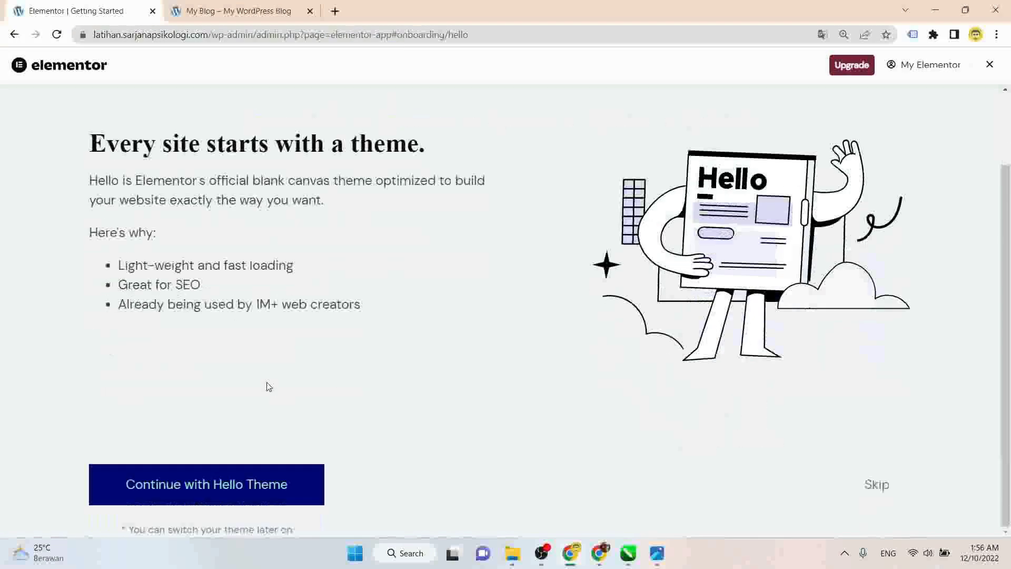
left_click(207, 491)
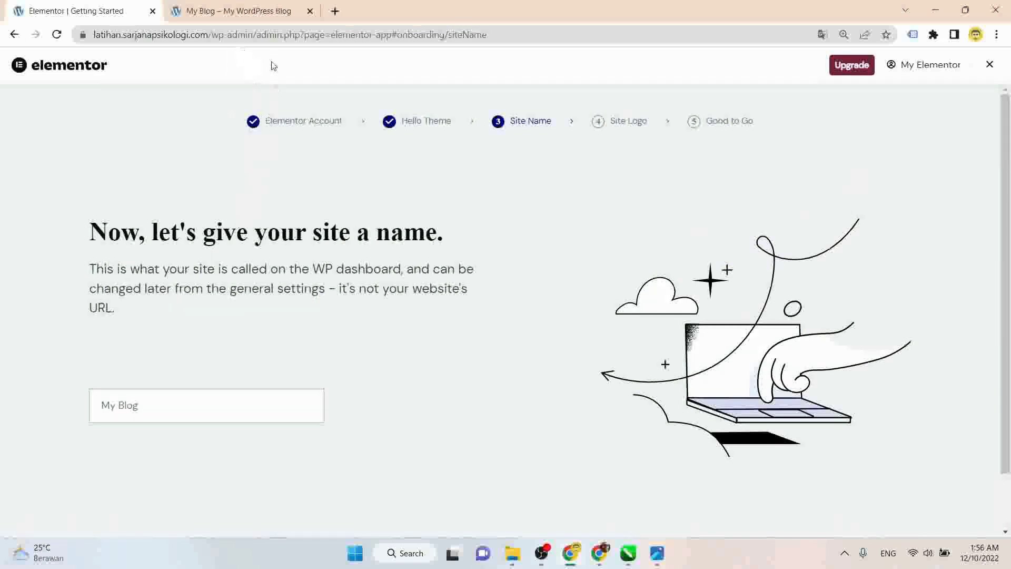
left_click_drag(254, 35, 772, 36)
key("BackSpace")
key("Return")
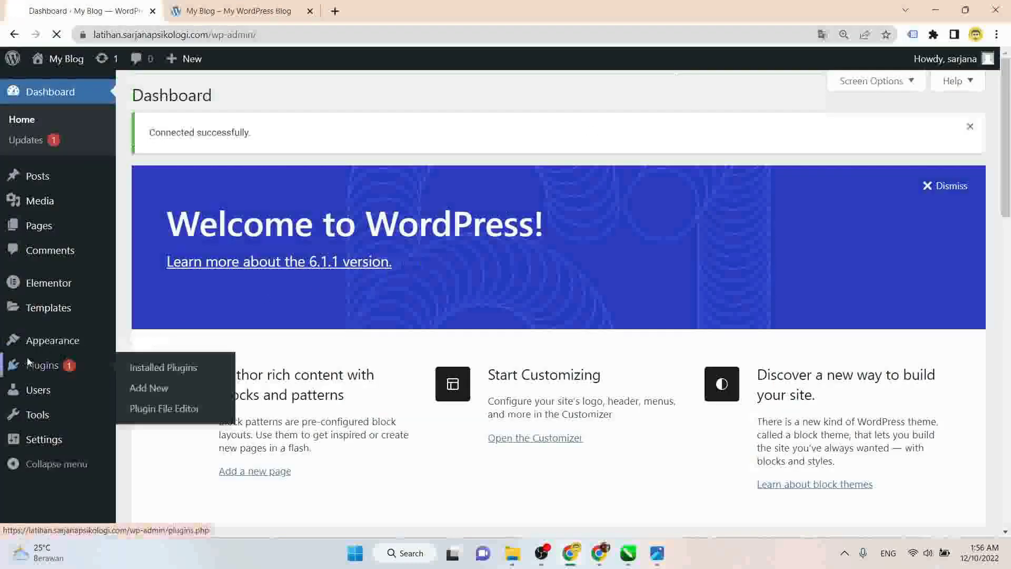
- Review the list of installed plugins for Elementor
left_click(42, 365)
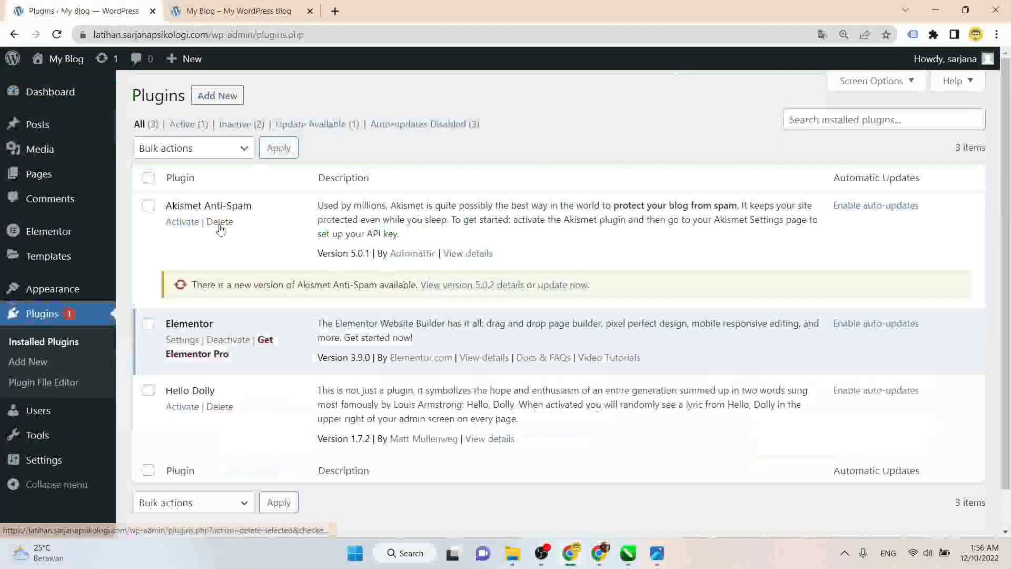
scroll(221, 231, "down", 1)
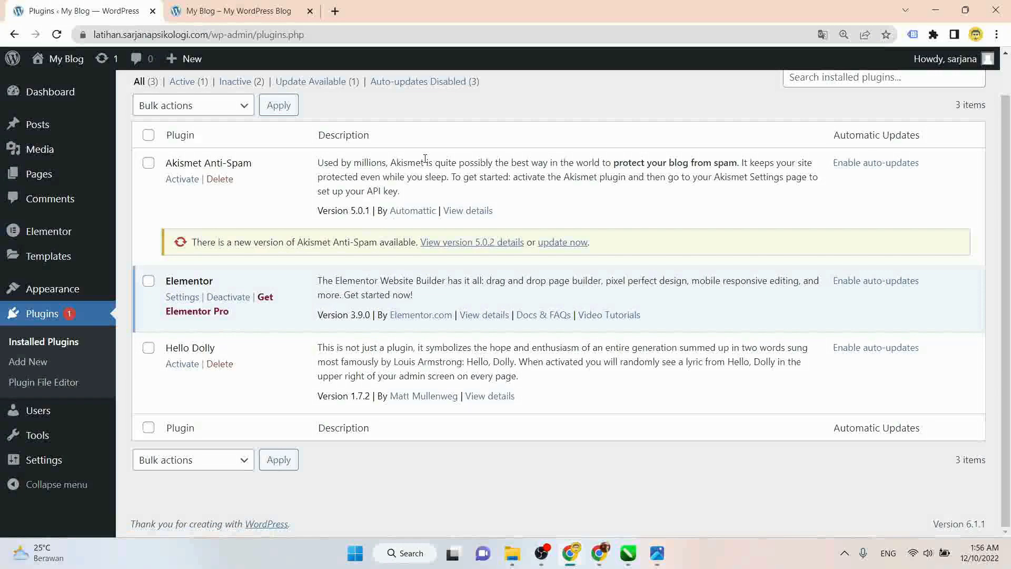
scroll(285, 248, "up", 2)
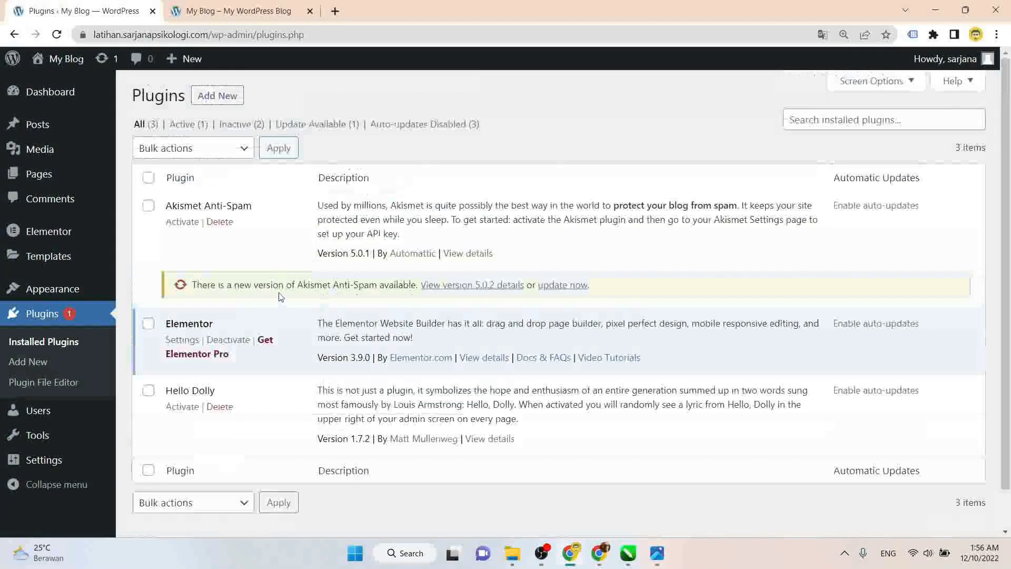
- Open the installed themes and search them for "astra"
mouse_move(69, 275)
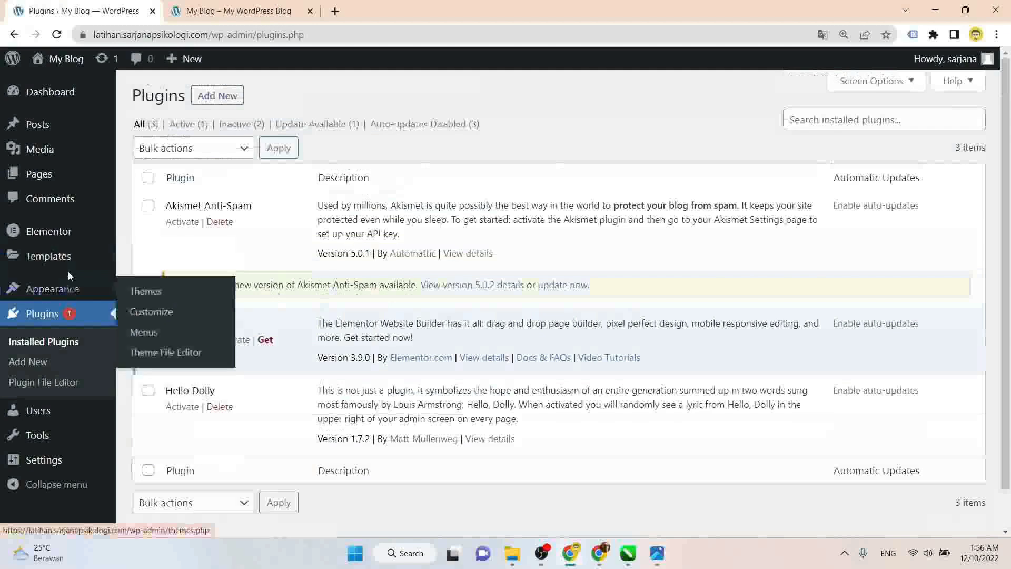
left_click(160, 295)
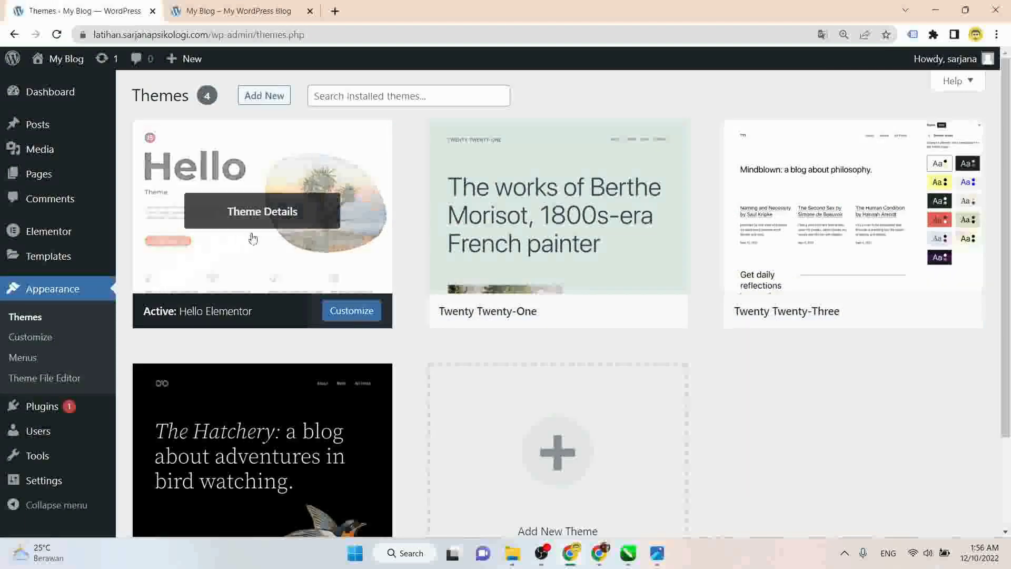
left_click(383, 94)
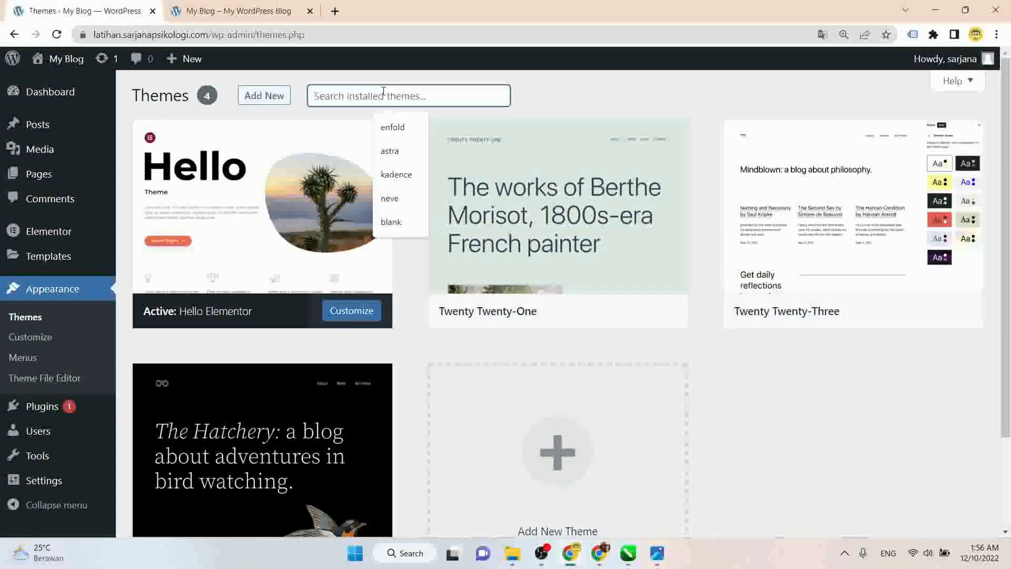
left_click(384, 152)
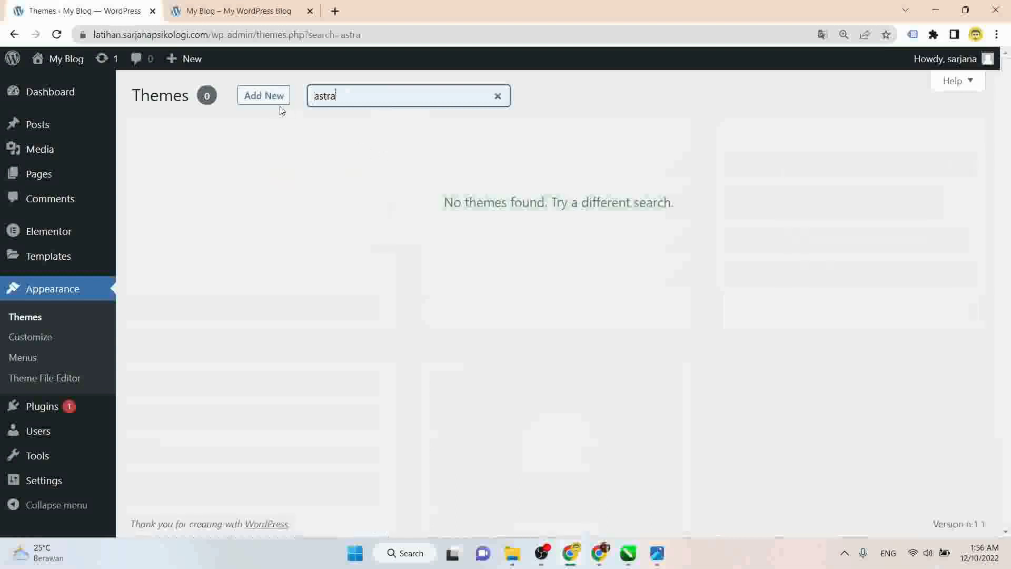
- Install the Astra theme from the popular themes for adding and activate it
left_click(264, 96)
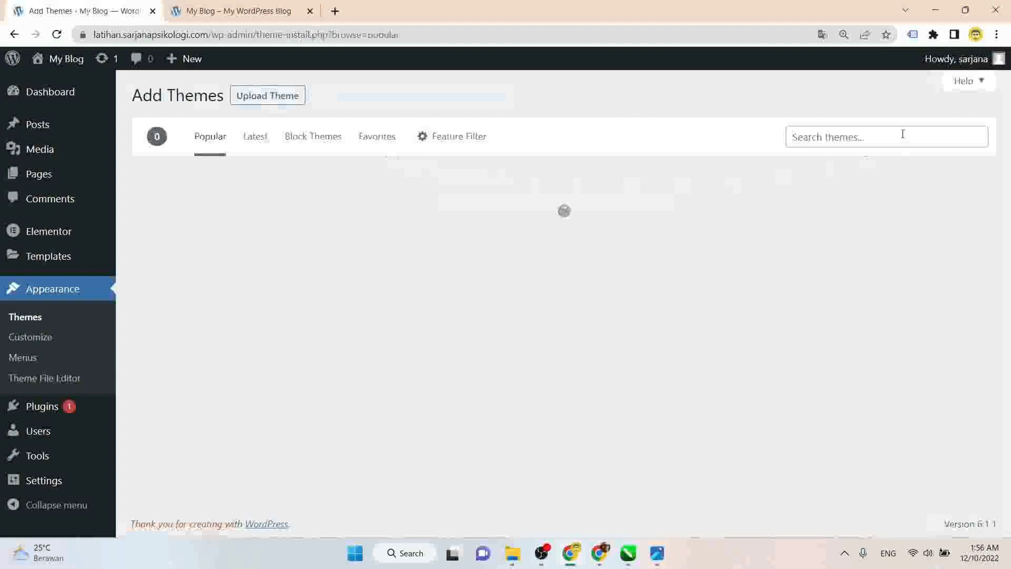
left_click(903, 136)
scroll(638, 264, "down", 5)
left_click(592, 349)
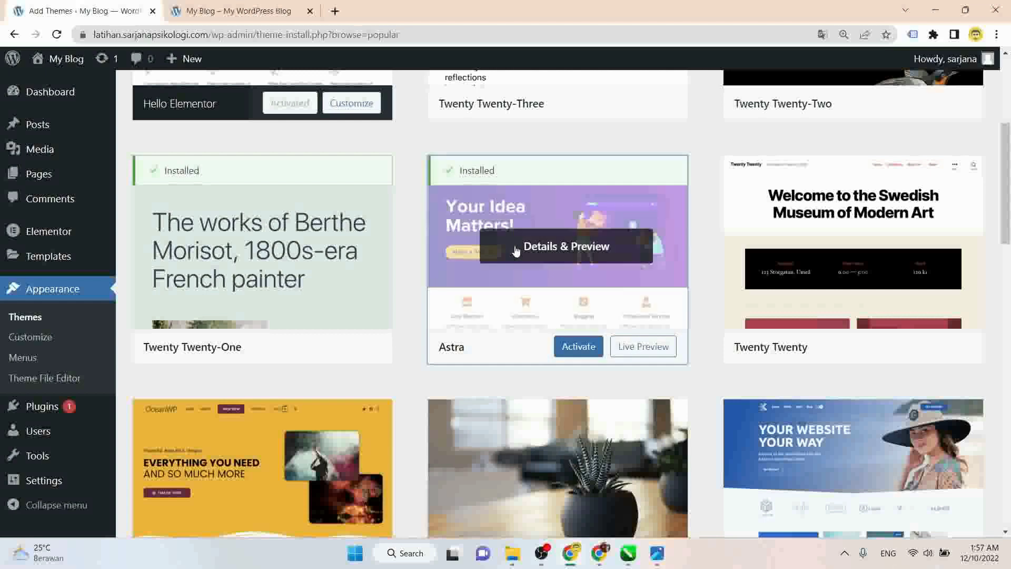
left_click(567, 348)
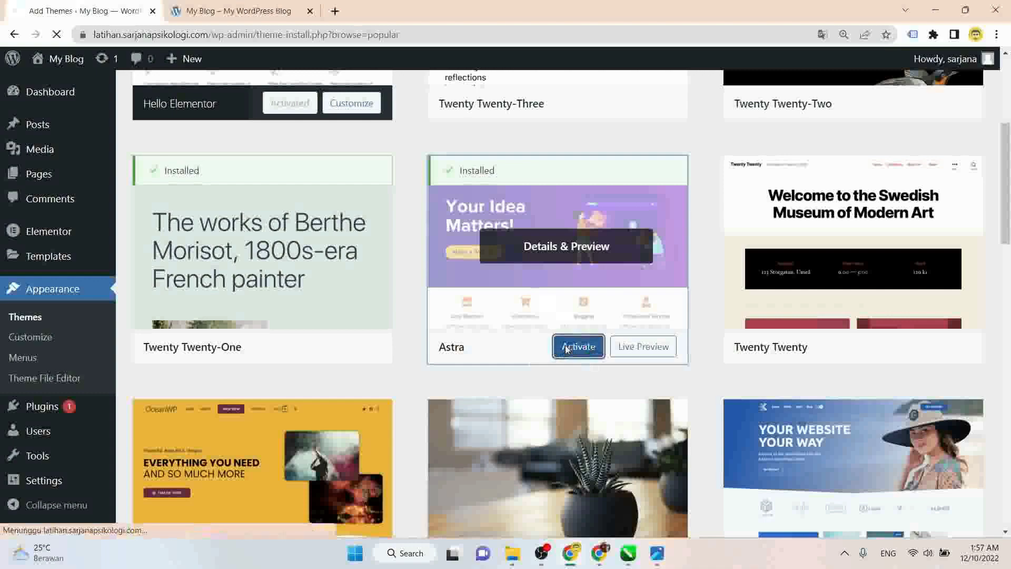
- Check the active theme in the theme list, view the site's front page with Astra, and close the duplicate site tab
scroll(411, 345, "down", 3)
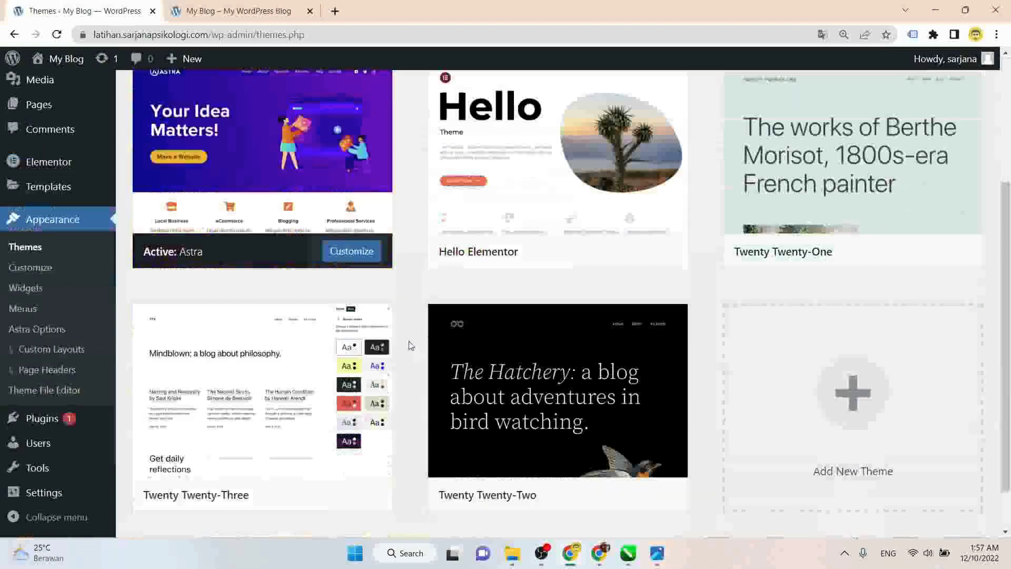
scroll(409, 343, "up", 2)
scroll(389, 343, "down", 1)
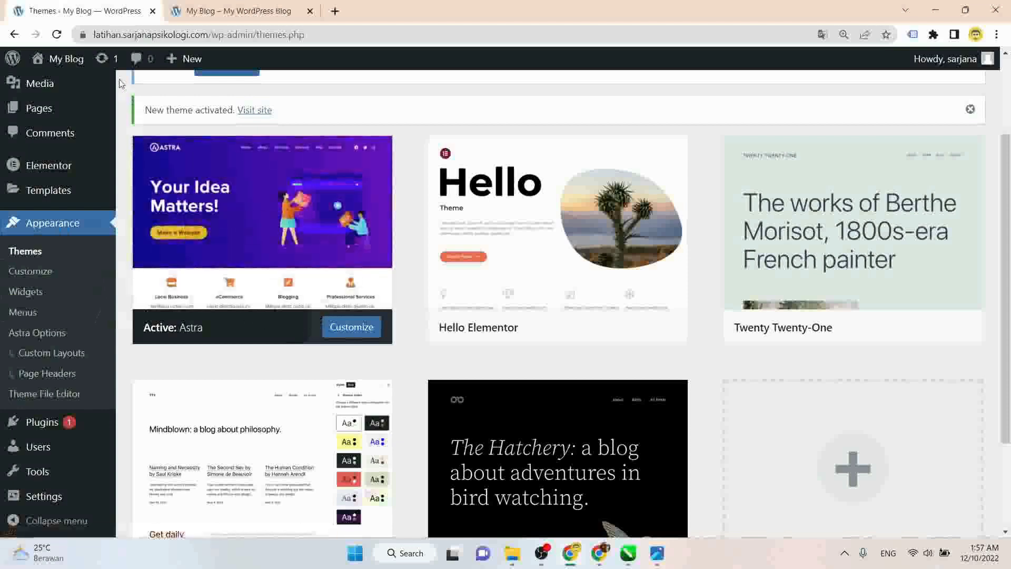
mouse_move(58, 59)
middle_click(48, 83)
left_click(388, 15)
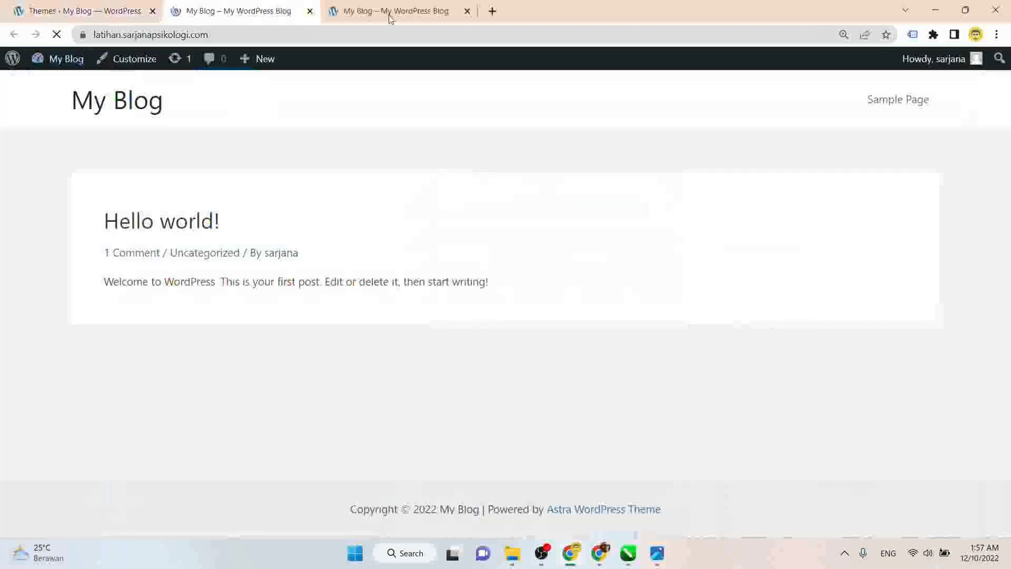
left_click(467, 10)
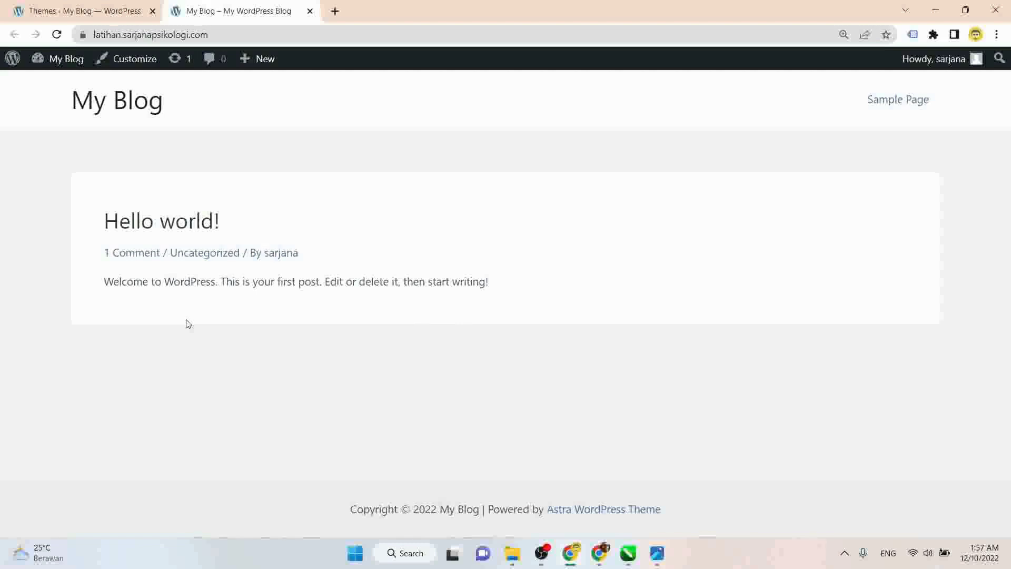
- Compare the installed themes list in the admin area with the site's front page under the Astra theme
left_click(87, 34)
left_click(87, 12)
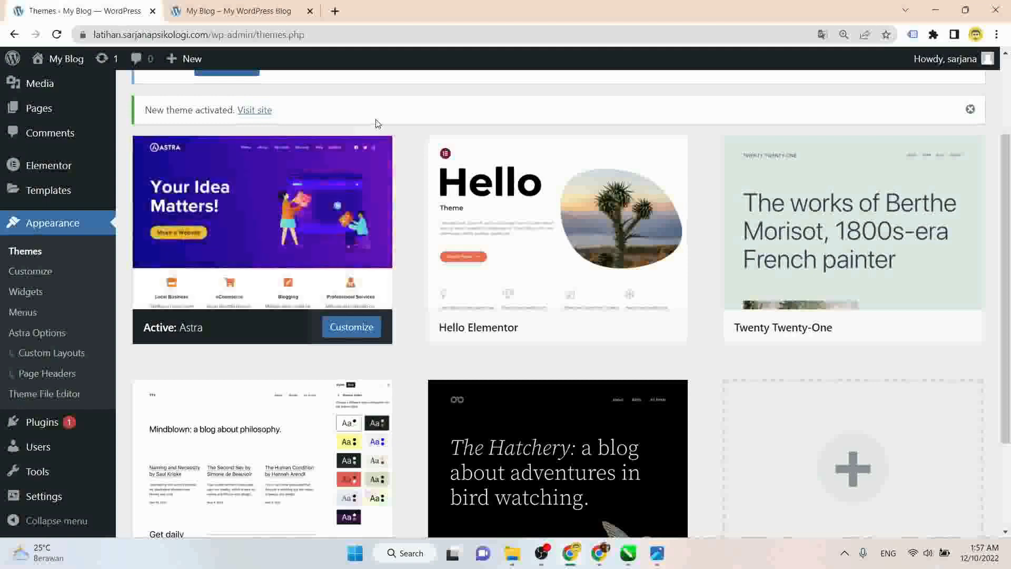
left_click(233, 4)
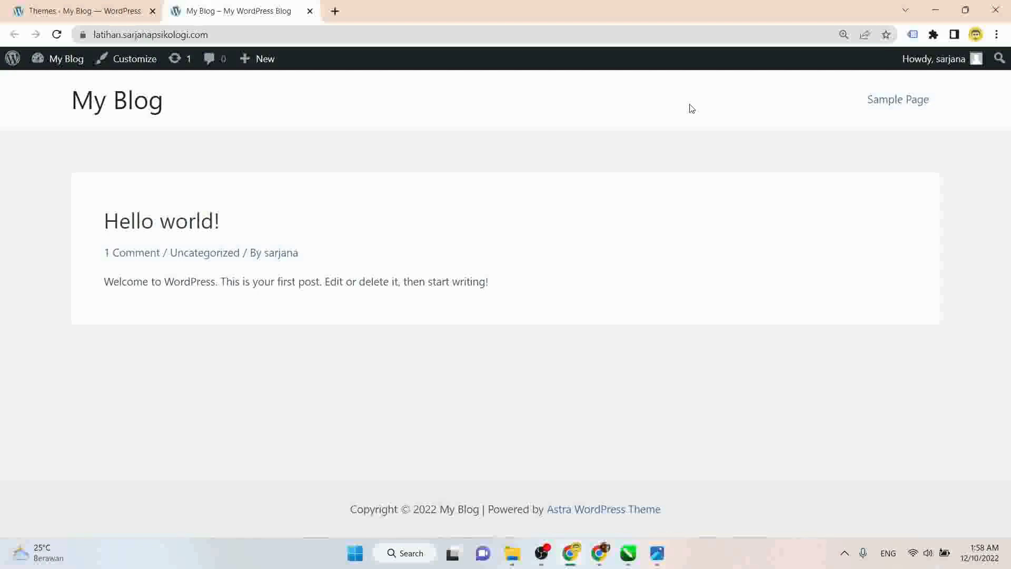
left_click(100, 10)
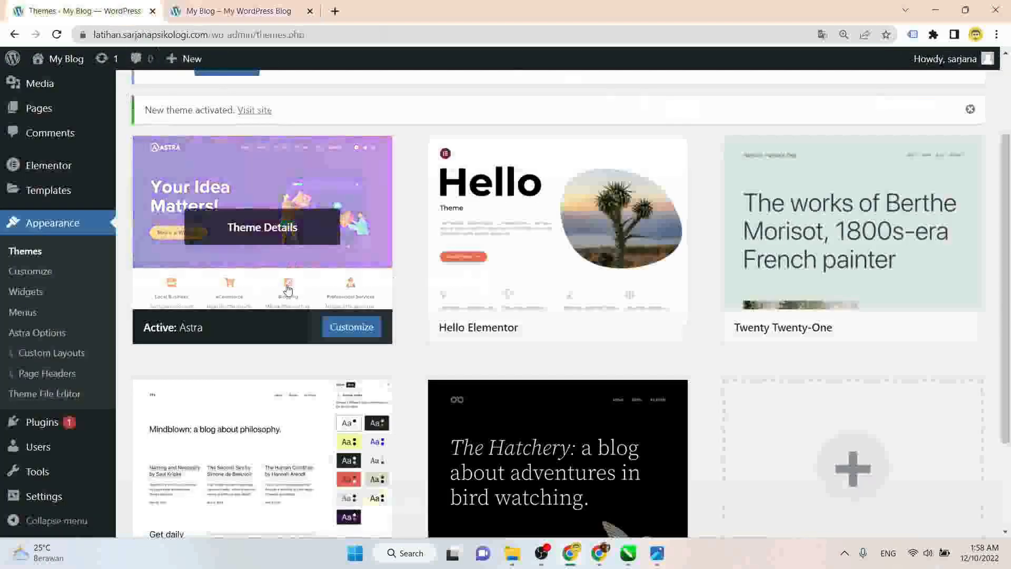
scroll(289, 288, "down", 2)
scroll(288, 288, "up", 5)
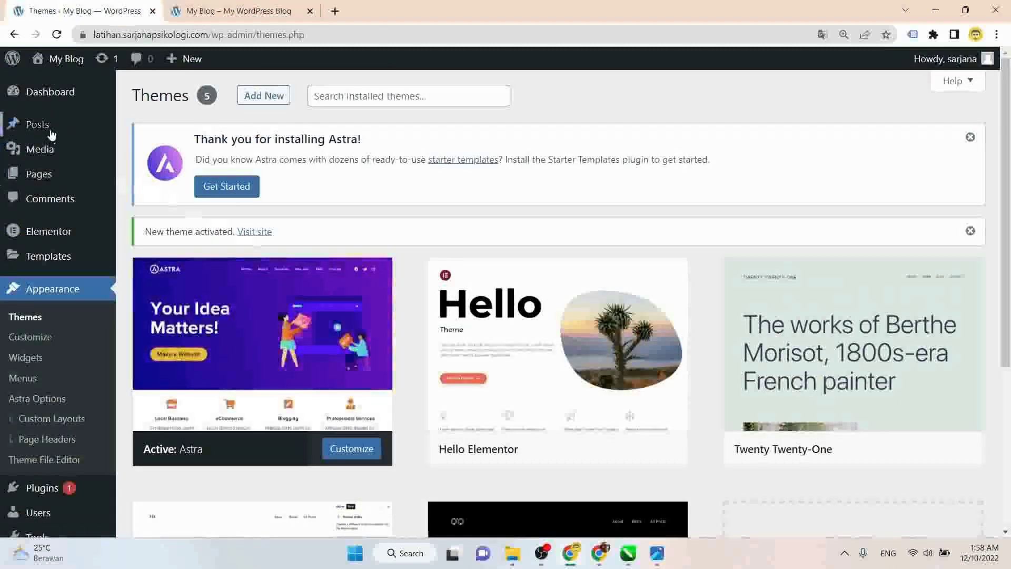
mouse_move(49, 133)
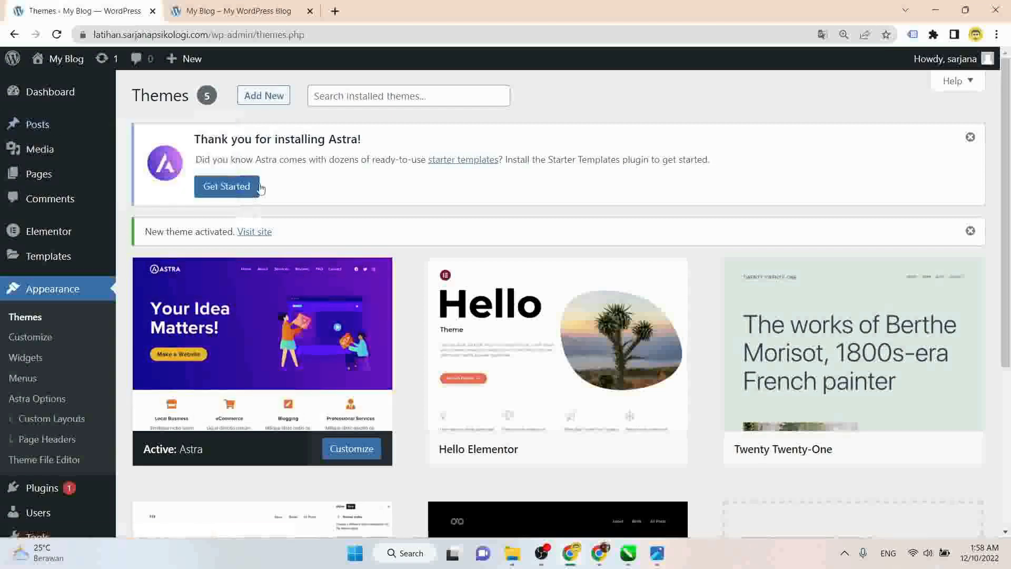
left_click(262, 9)
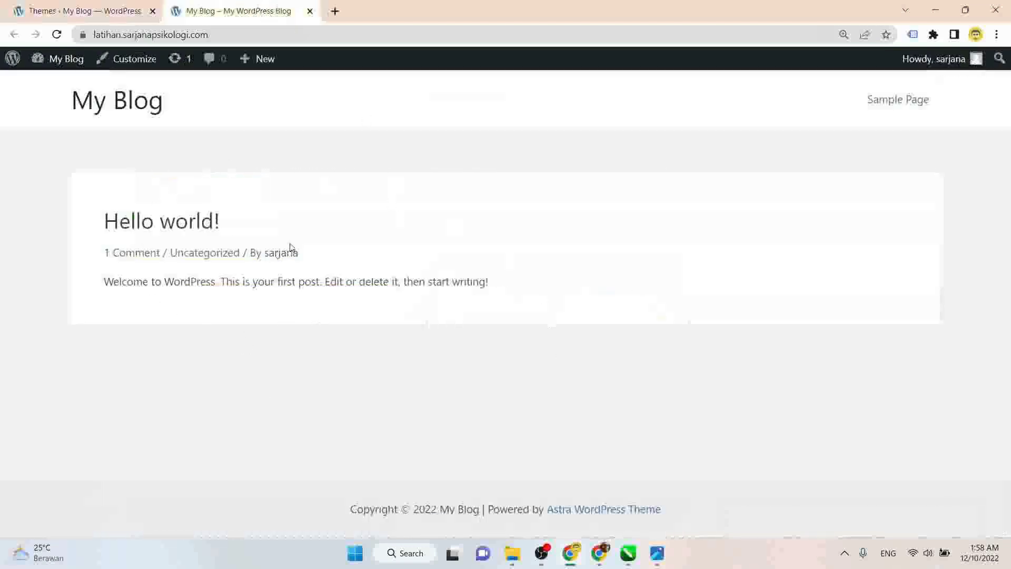
left_click(106, 12)
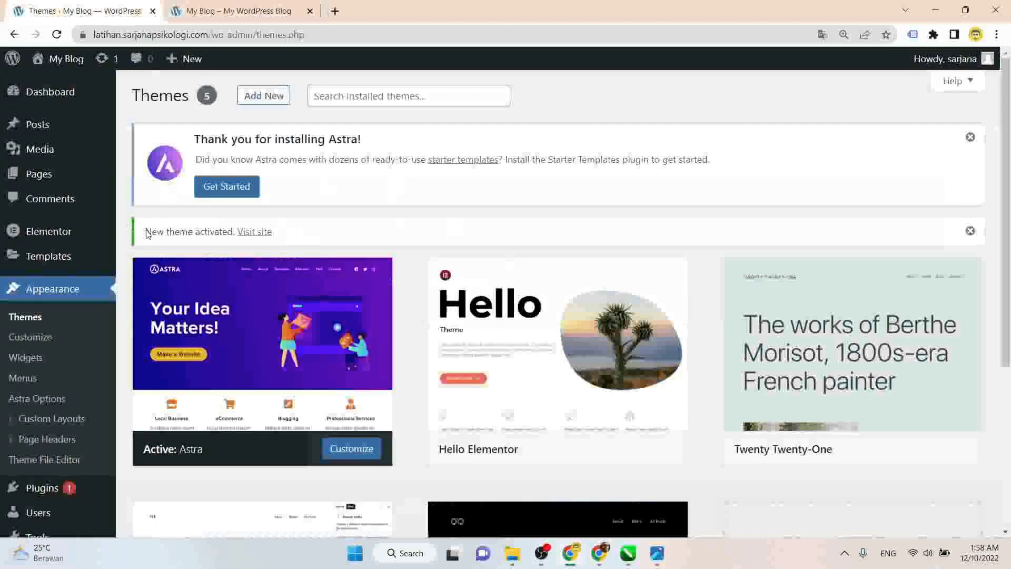
- Examine the homepage display options in the theme customizer's Homepage Settings and close the customizer
left_click(35, 338)
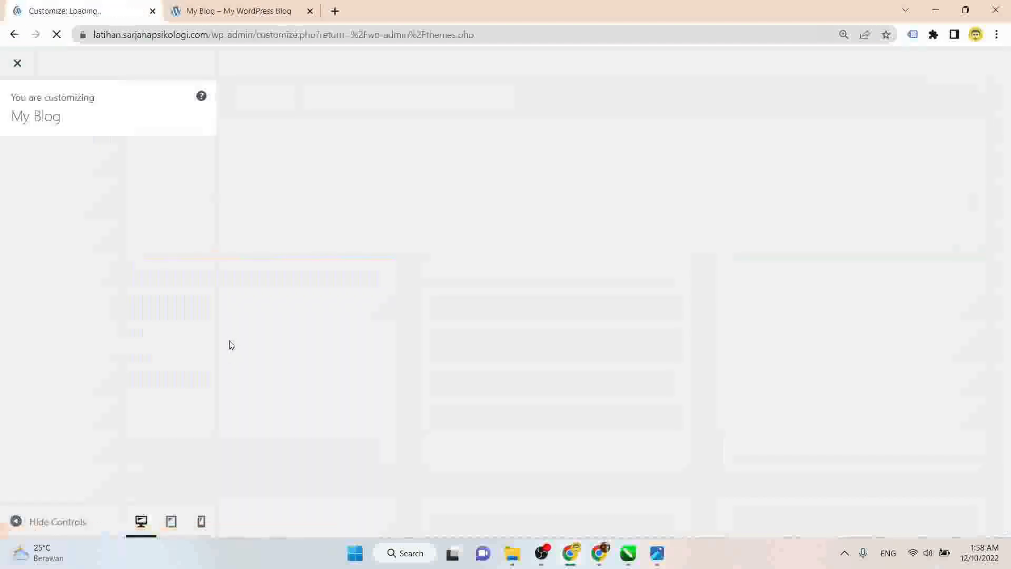
scroll(216, 333, "down", 3)
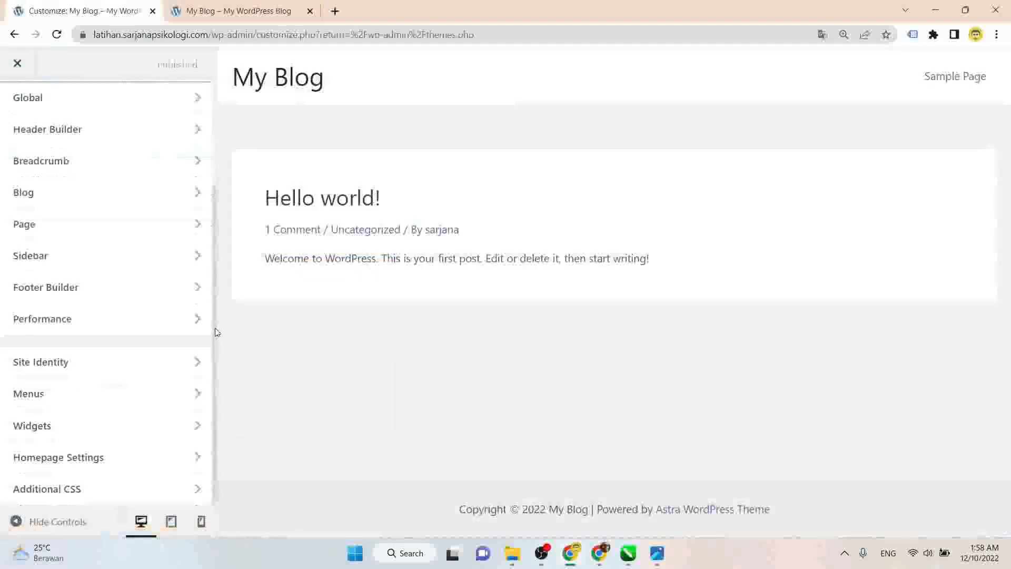
left_click(111, 450)
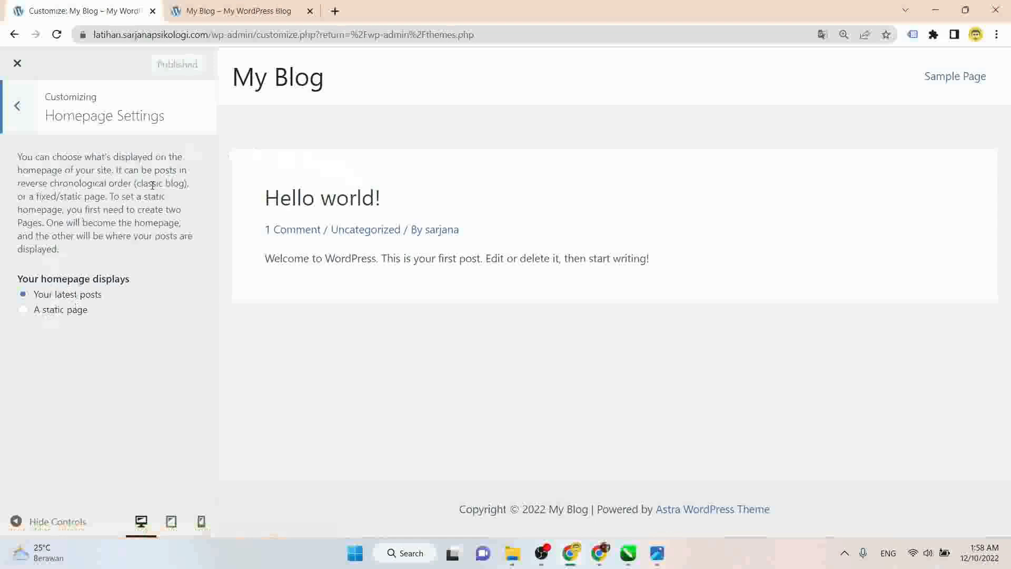
left_click(19, 73)
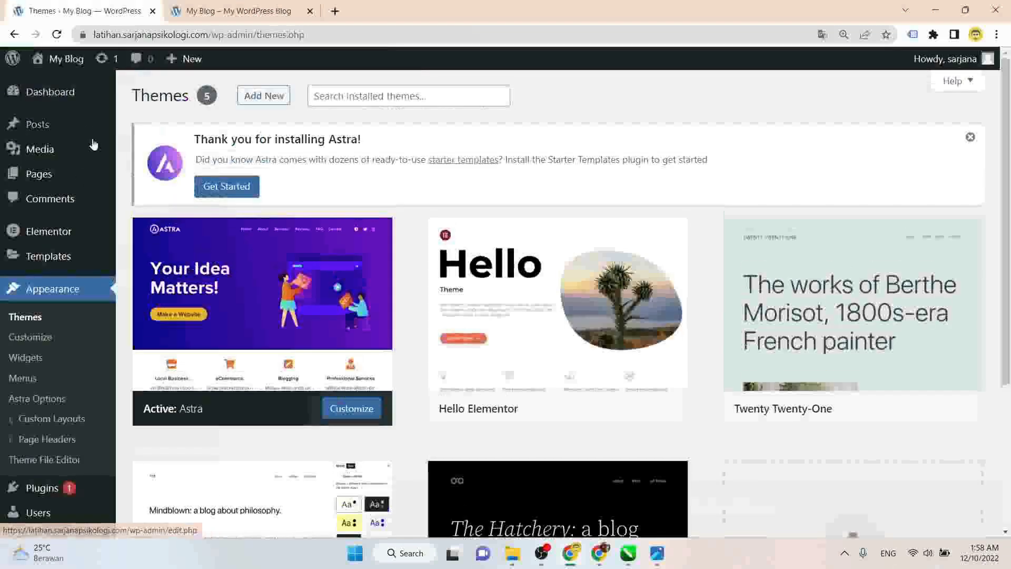
- Create a new page titled "Home", publish it, and return to the list of pages
left_click(57, 175)
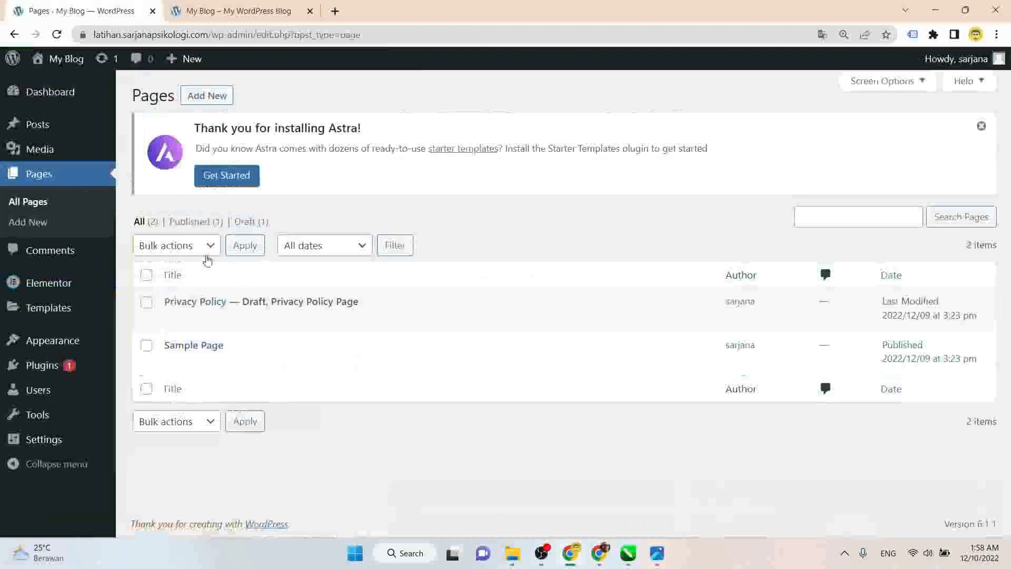
left_click(207, 97)
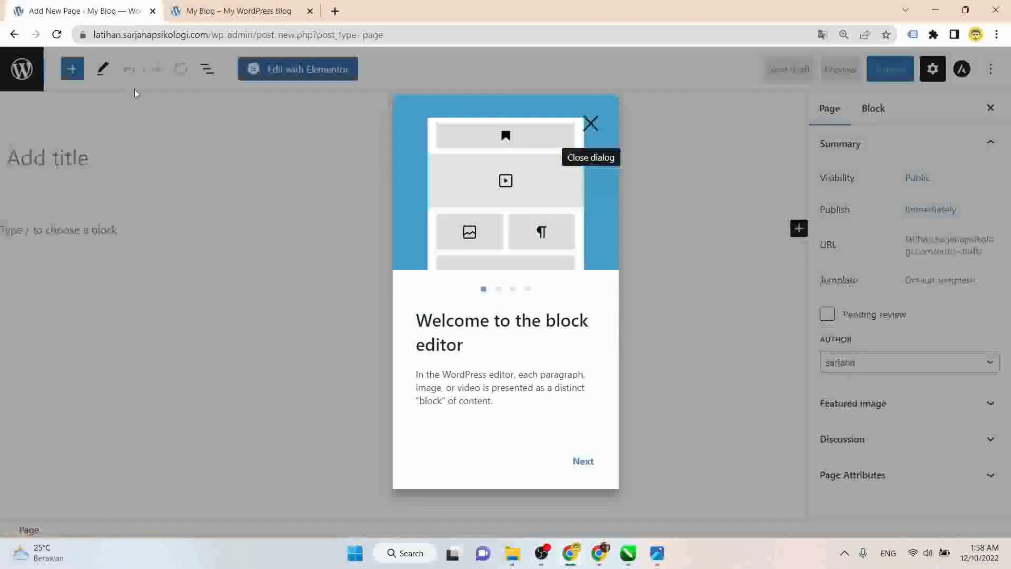
left_click(591, 124)
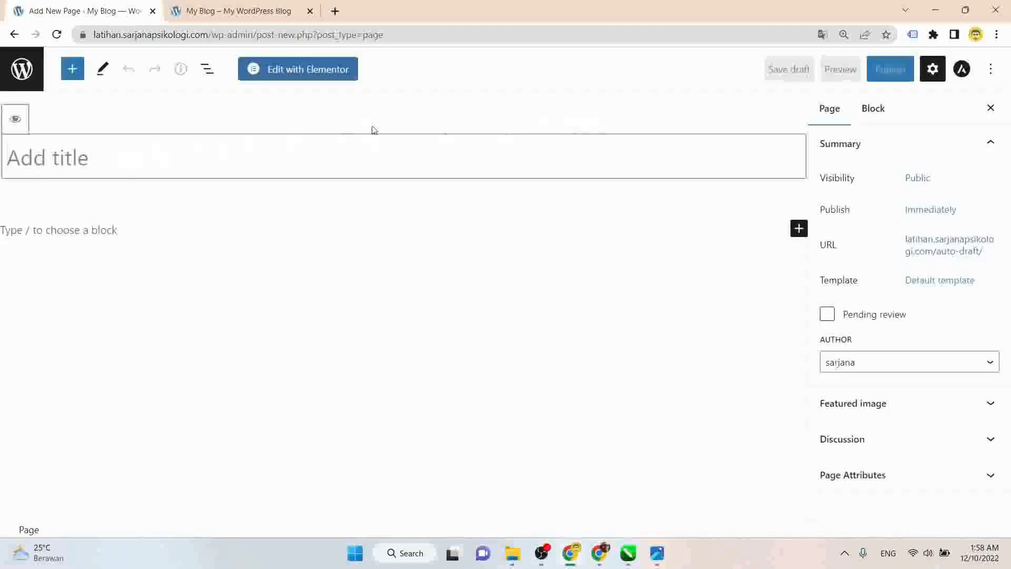
type("Home")
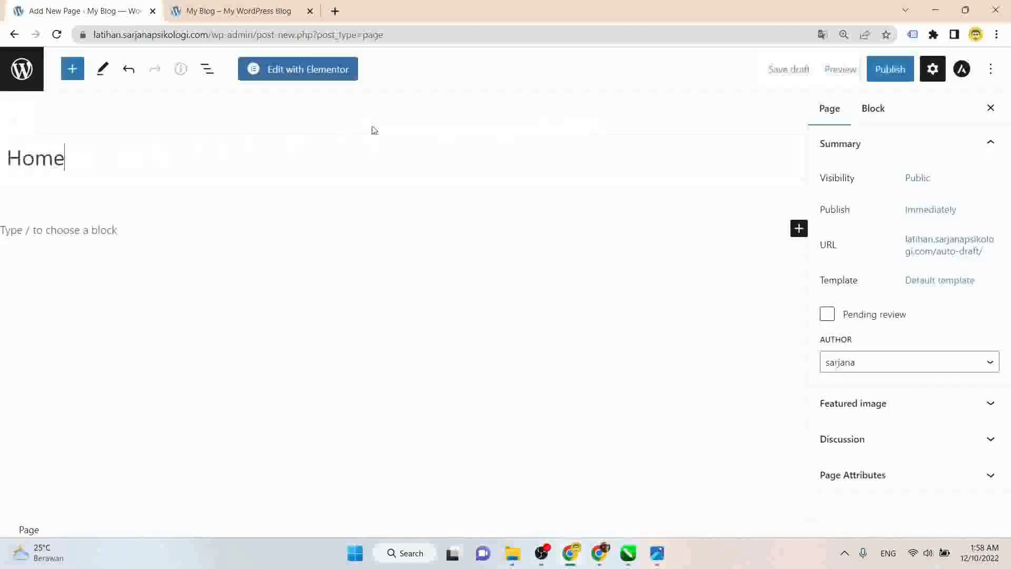
left_click(890, 69)
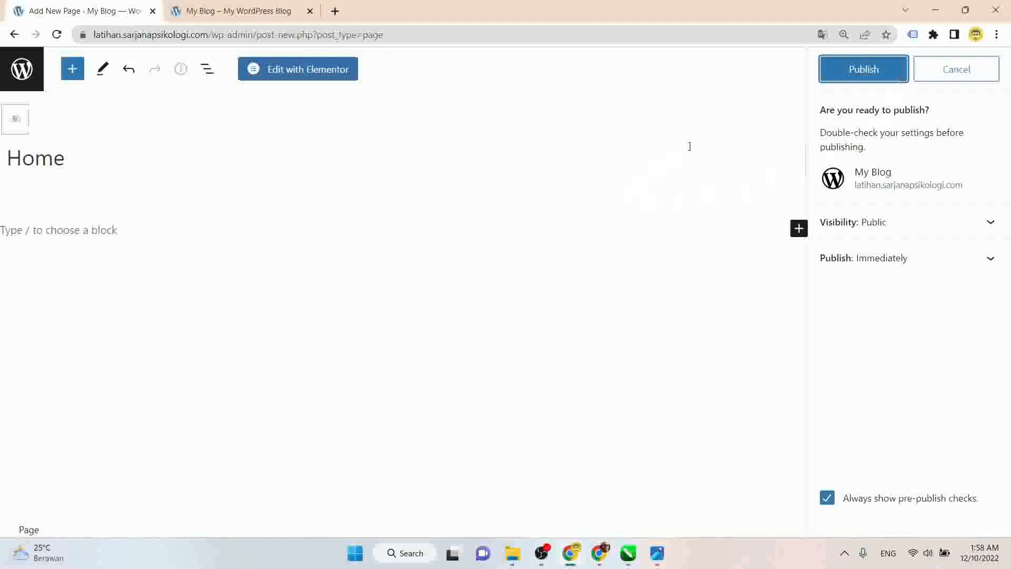
left_click(855, 71)
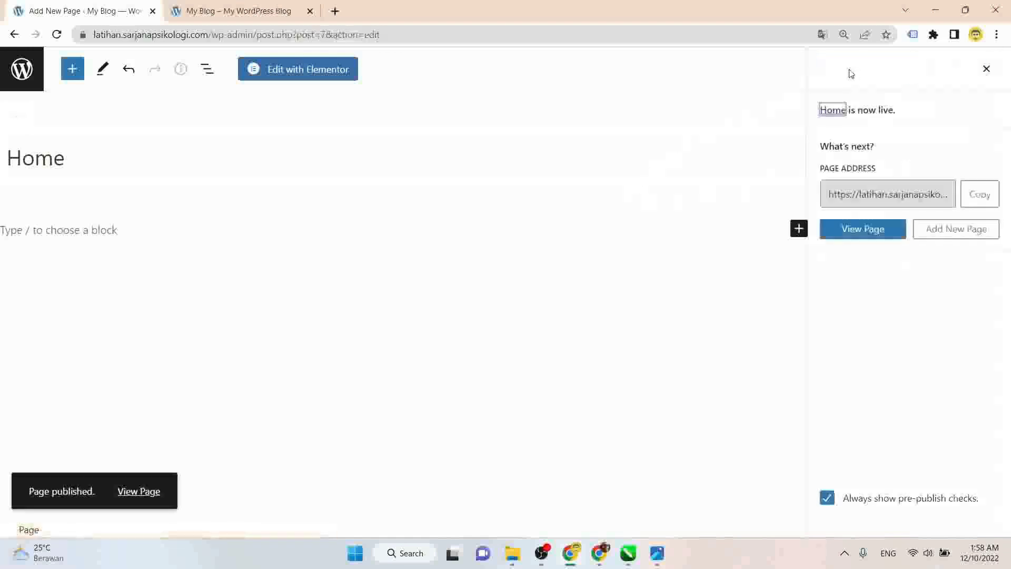
left_click(22, 69)
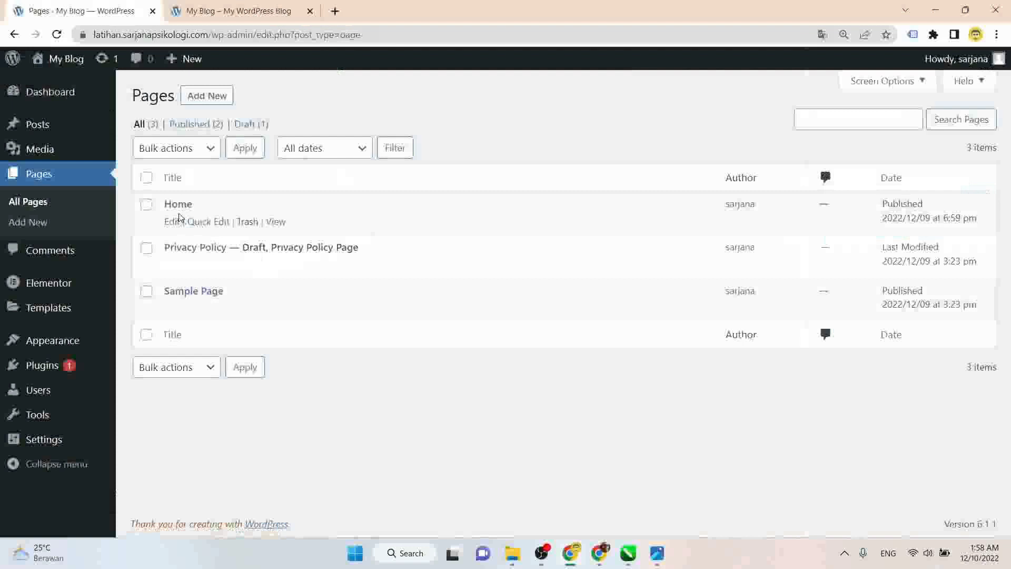
- Set the site's homepage to display the static page "Home" in the customizer, publish the change, and close the customizer
mouse_move(79, 340)
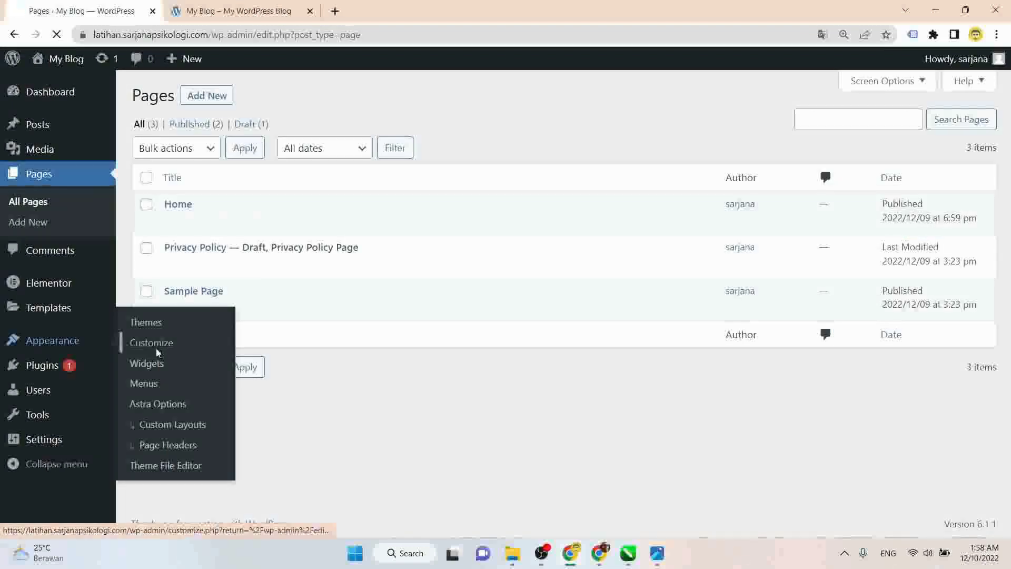
left_click(157, 348)
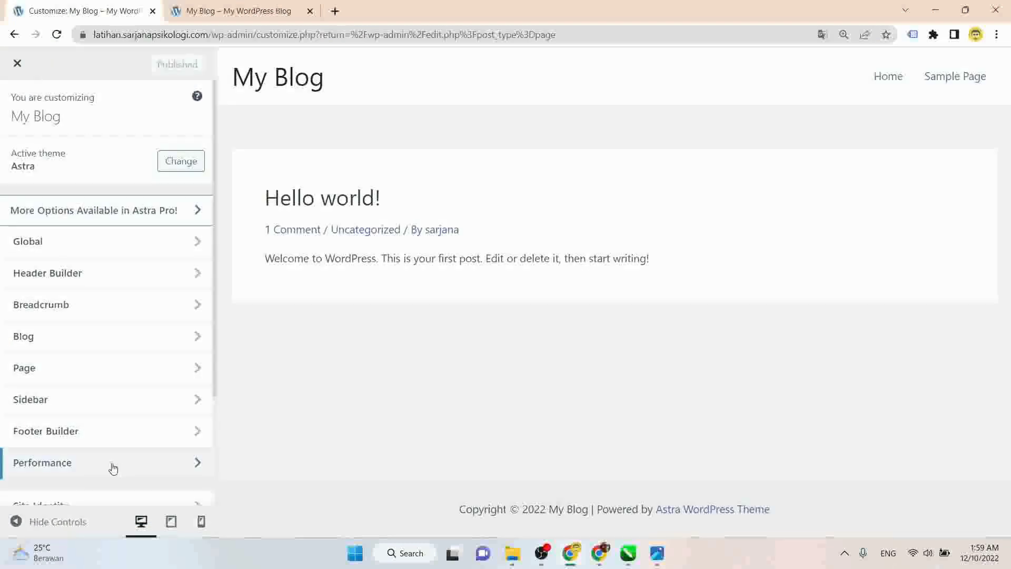
scroll(111, 467, "down", 3)
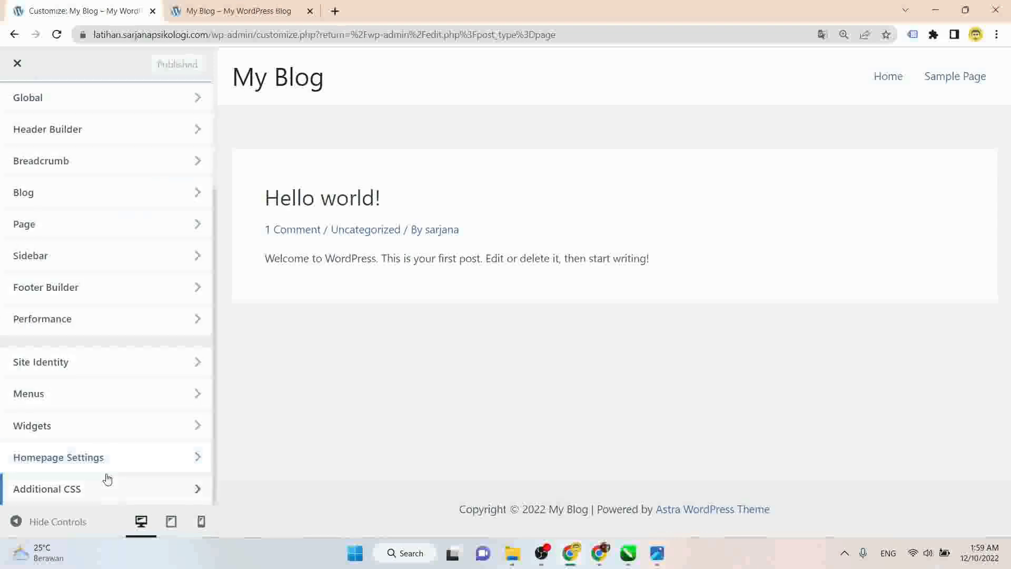
left_click(107, 469)
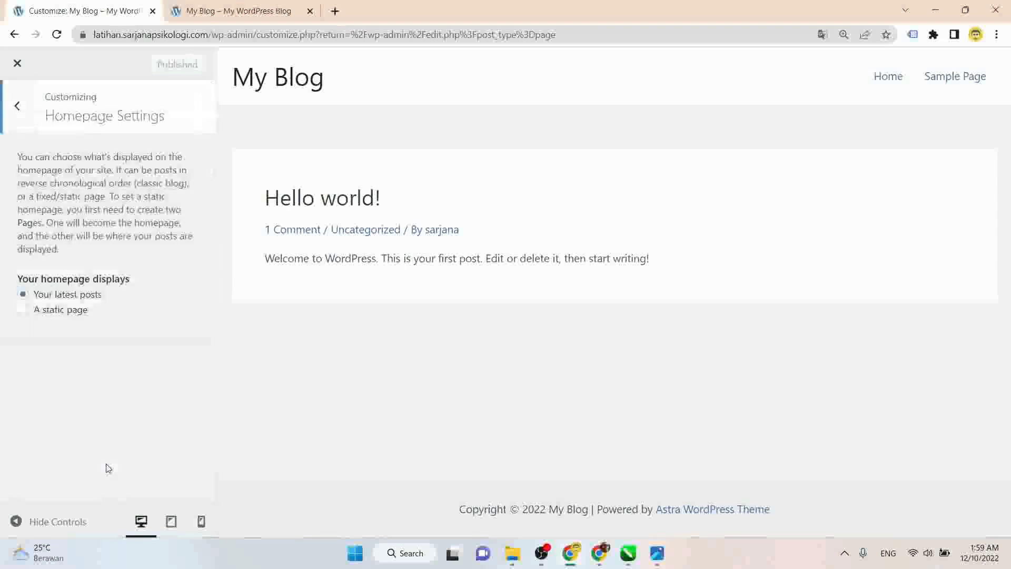
left_click(41, 315)
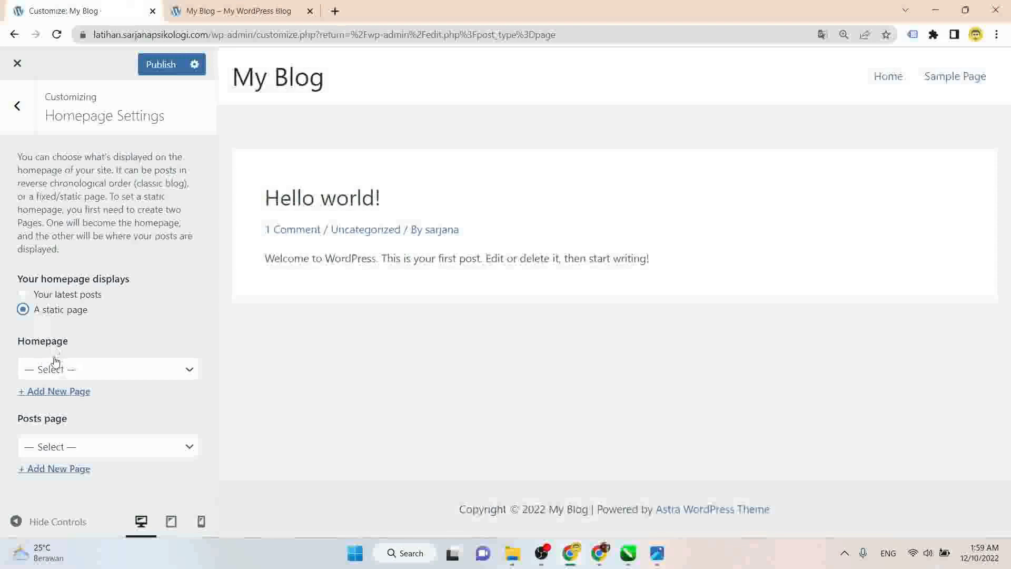
left_click(81, 369)
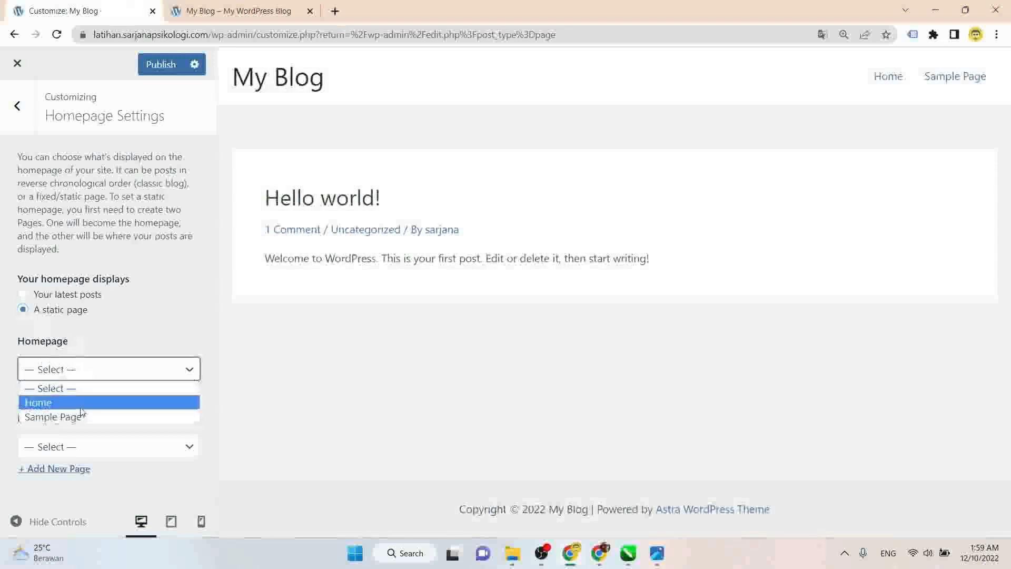
left_click(83, 403)
left_click(160, 65)
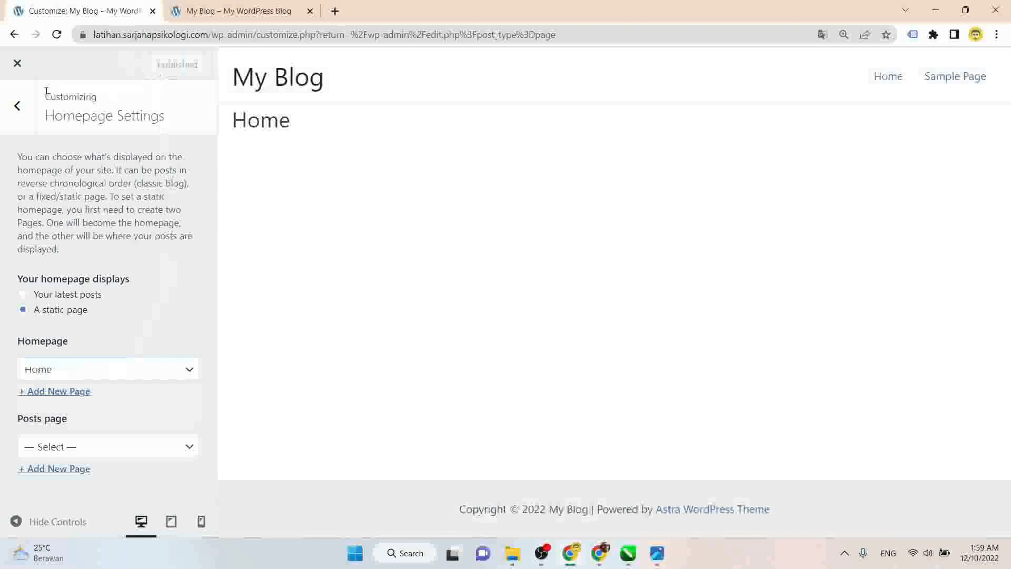
left_click(17, 105)
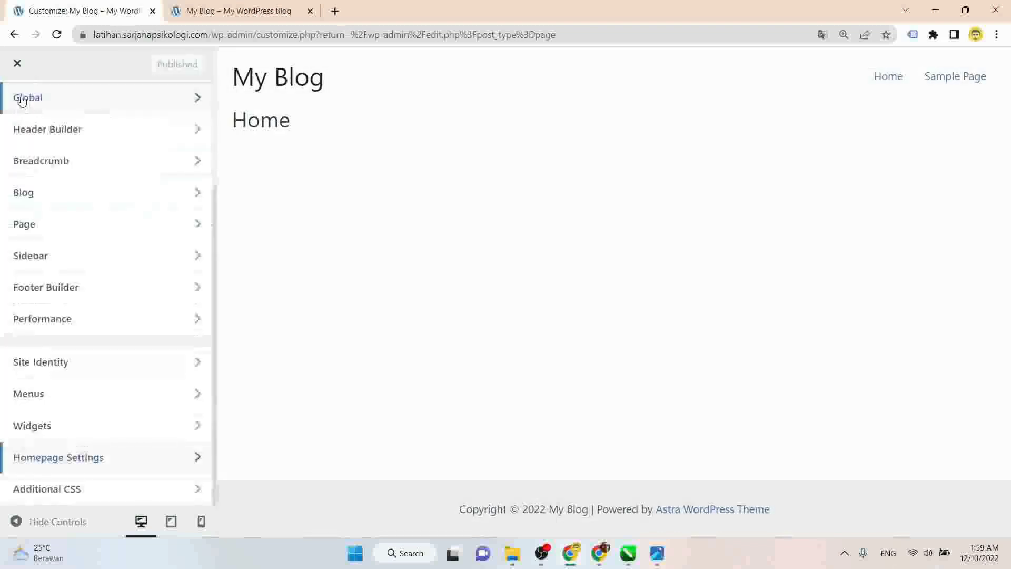
left_click(17, 63)
- Reload the site's front page, compare it with the Home page's own view, and close the duplicate tab
left_click(234, 11)
left_click(242, 36)
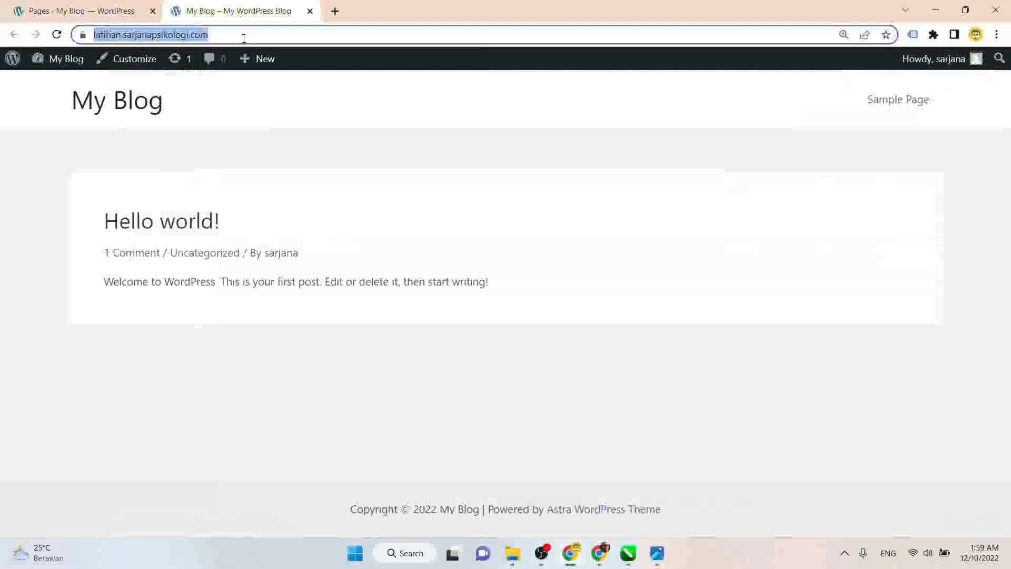
key("Return")
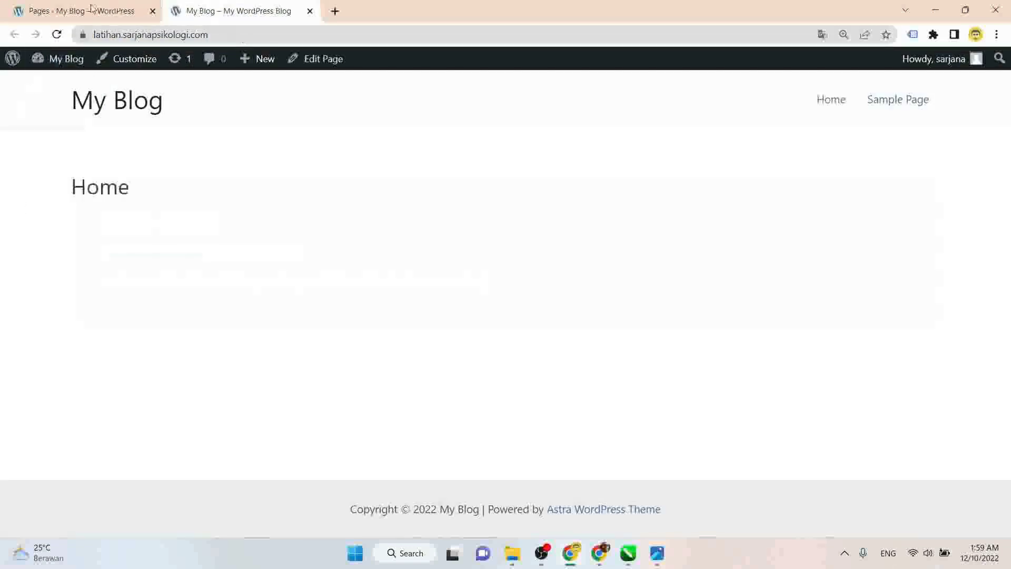
left_click(91, 5)
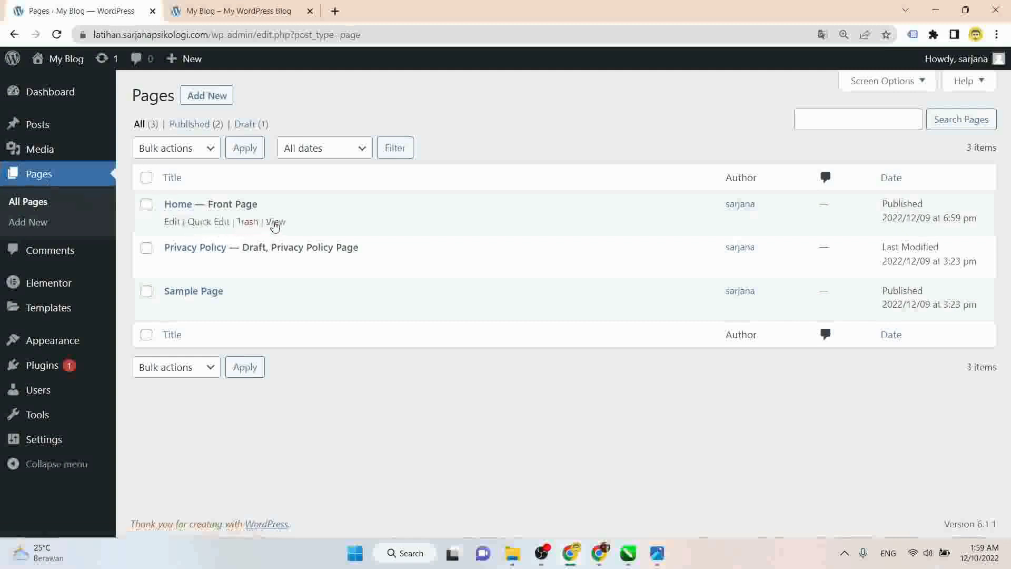
middle_click(274, 223)
left_click(265, 6)
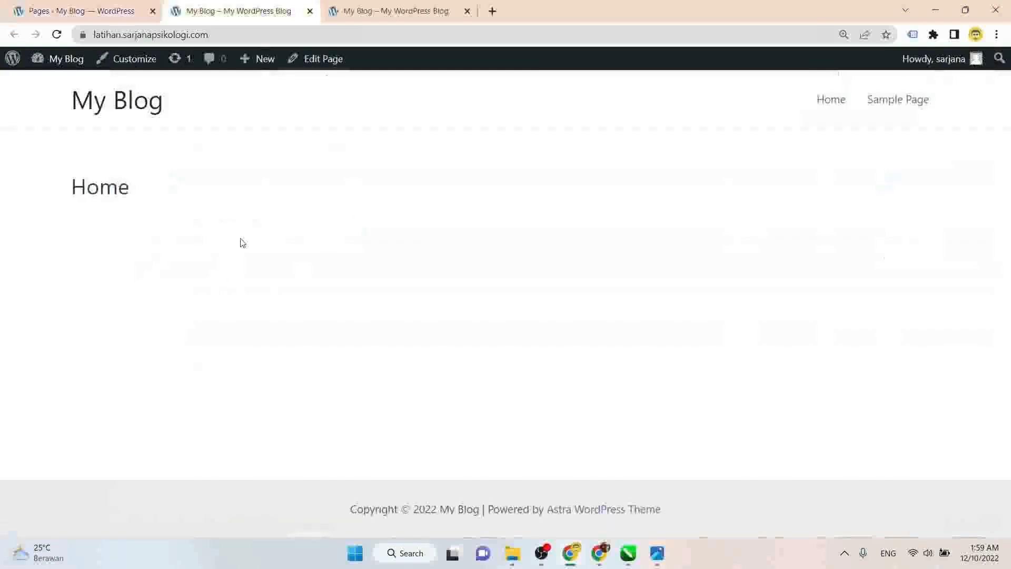
left_click(376, 10)
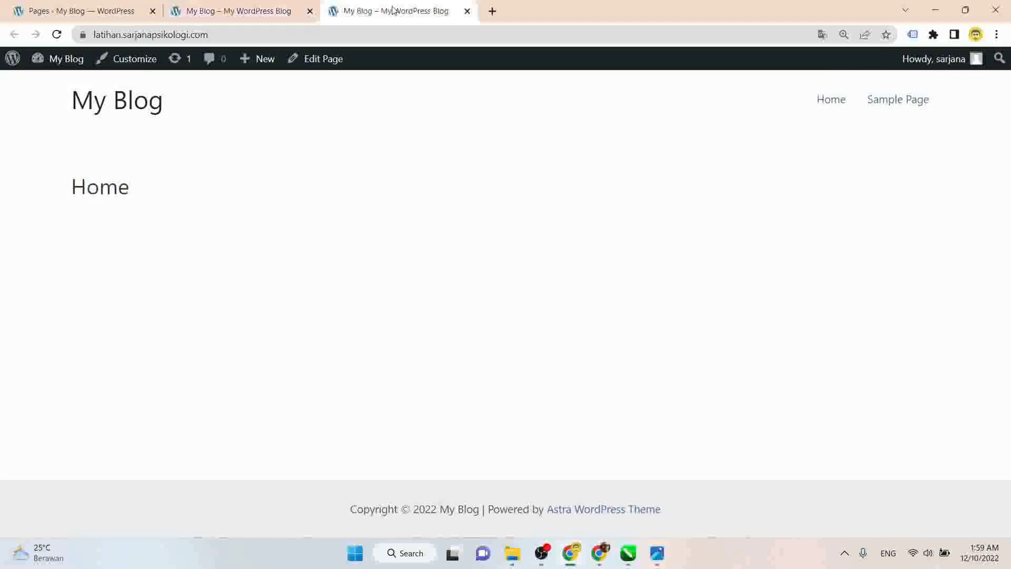
left_click(467, 11)
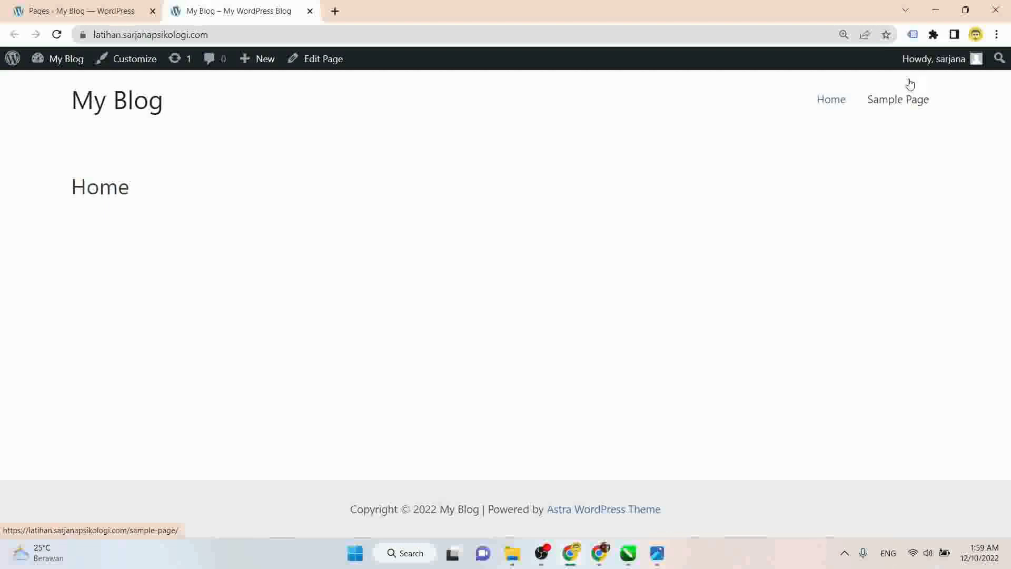
- Open the Home page from the pages list for editing and launch it in the Elementor editor
left_click(97, 9)
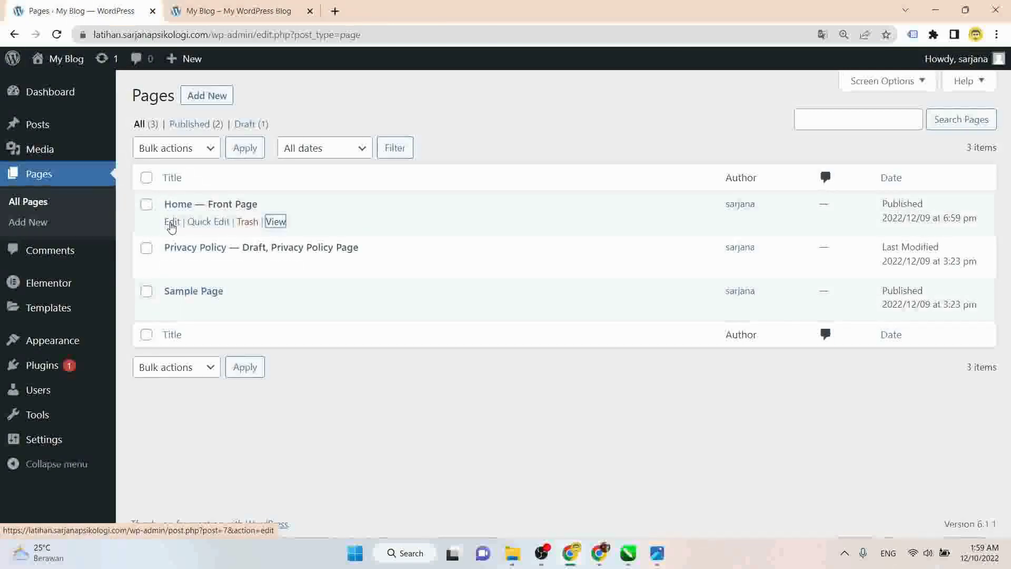
left_click(172, 223)
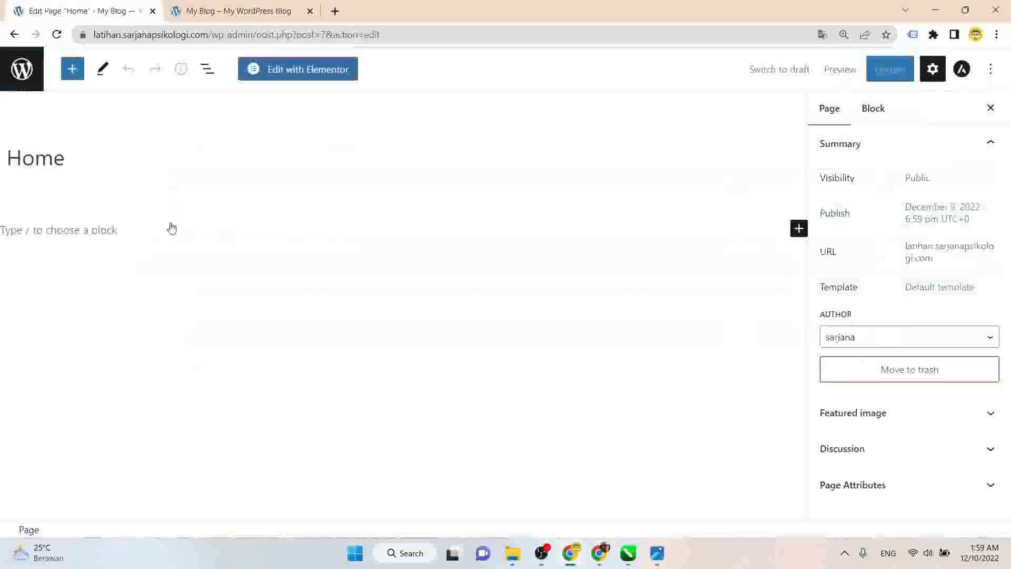
left_click(301, 74)
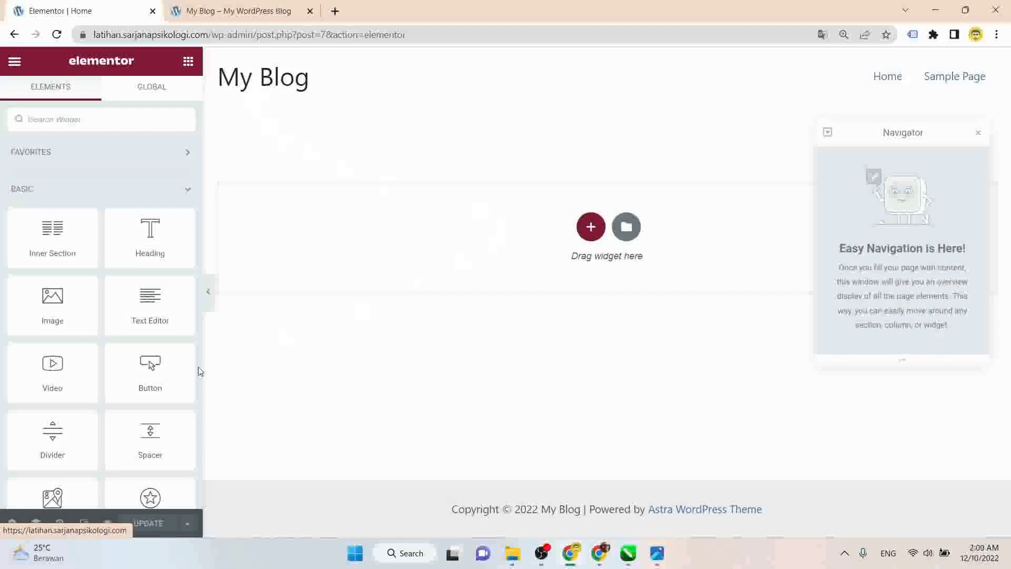
- Close the Navigator, open the Home page's settings, and look through the available Status options without changing the status
left_click(978, 132)
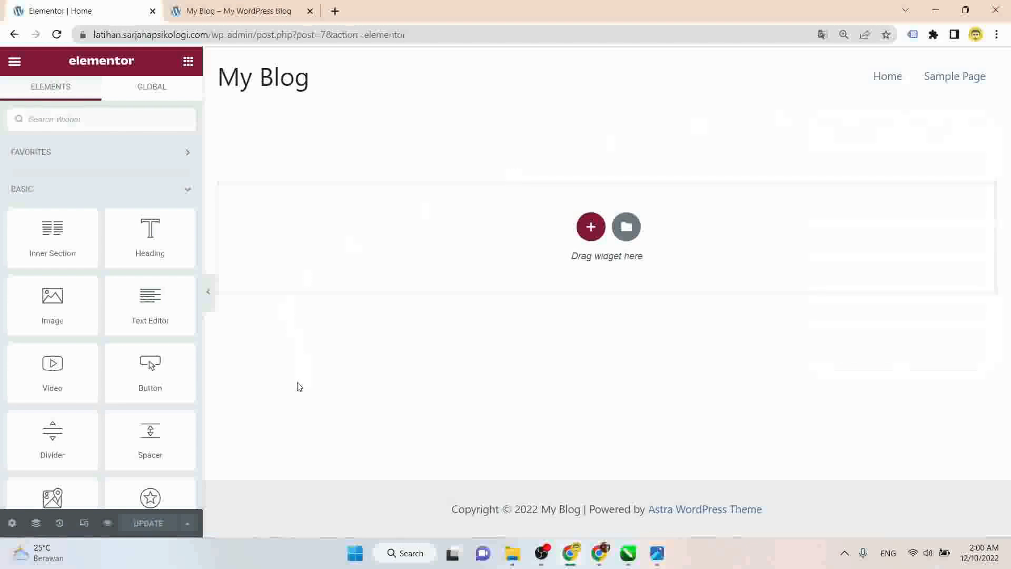
left_click(13, 523)
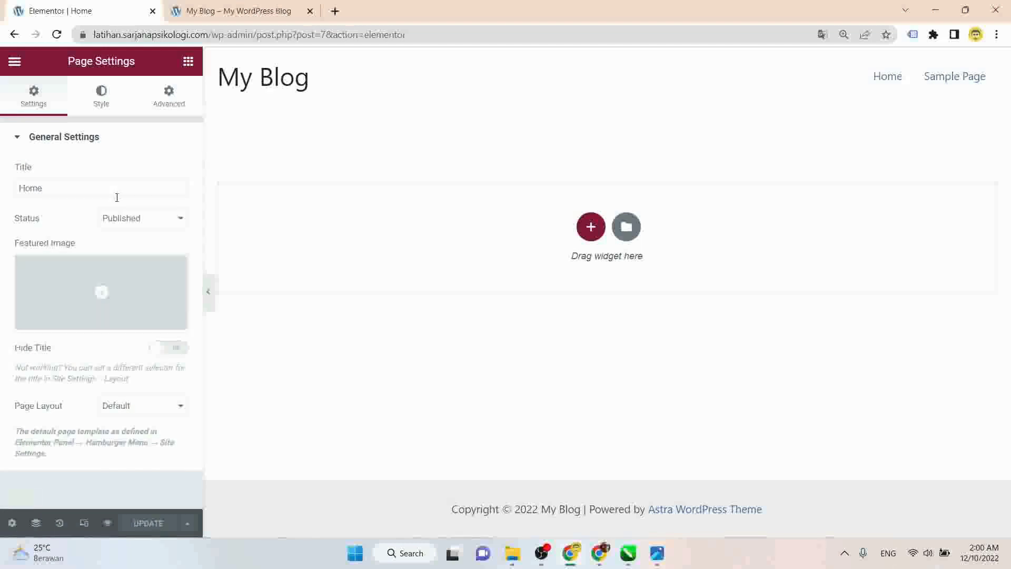
left_click(175, 219)
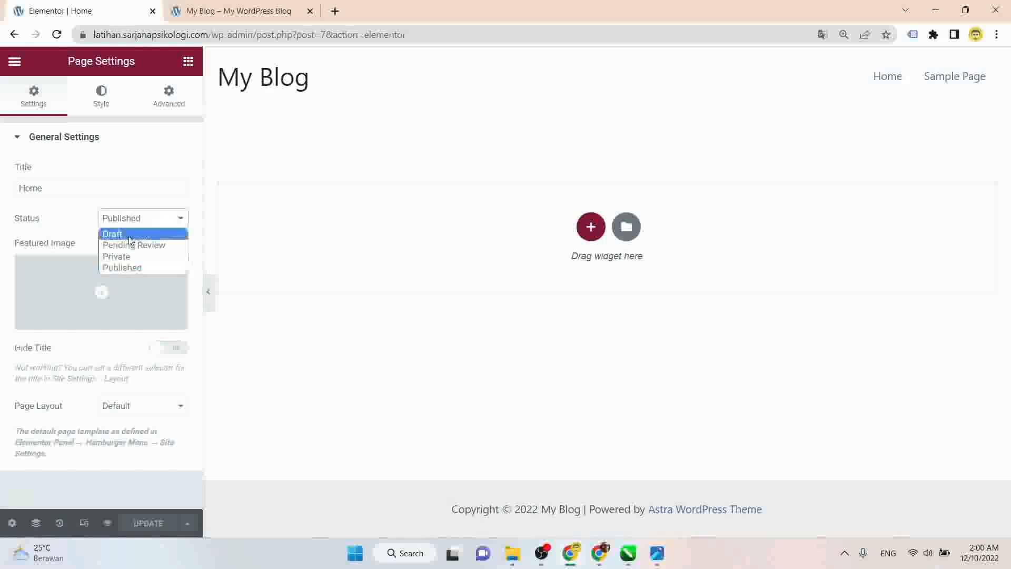
left_click(64, 217)
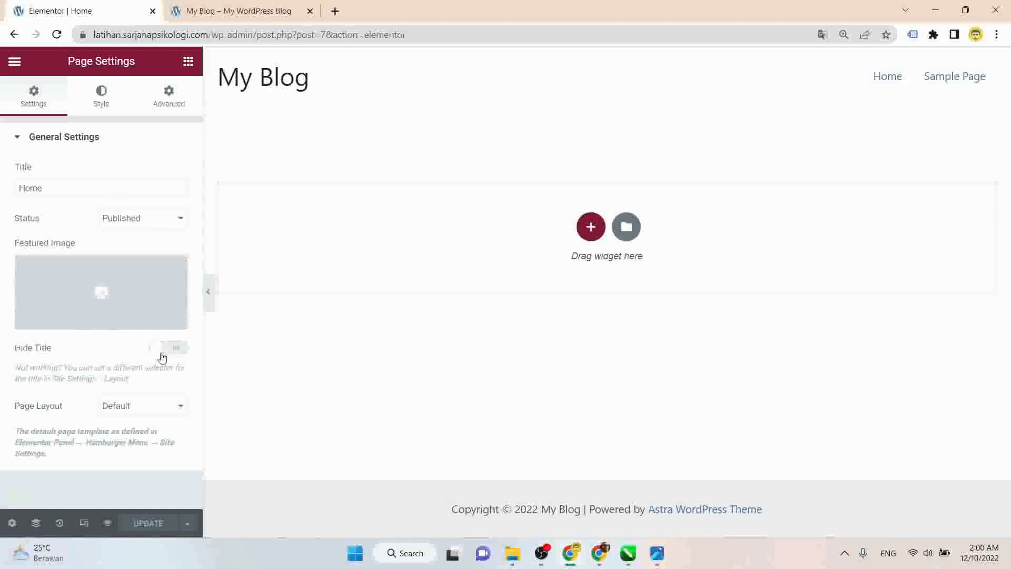
- Check the "Home" title on the site's front page, then enable Hide Title in the page settings and update the page
left_click(231, 11)
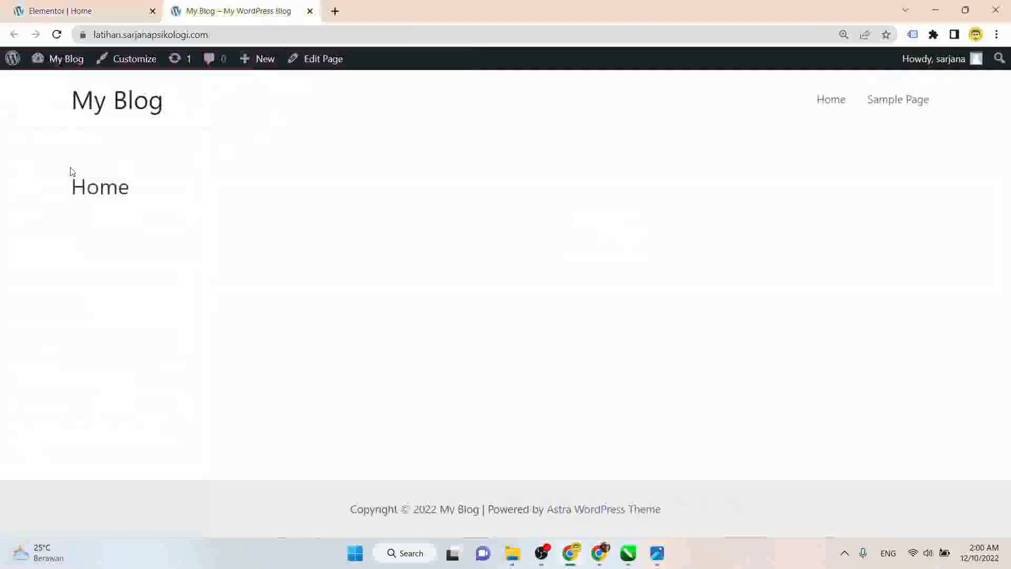
left_click_drag(71, 179, 191, 198)
left_click(95, 11)
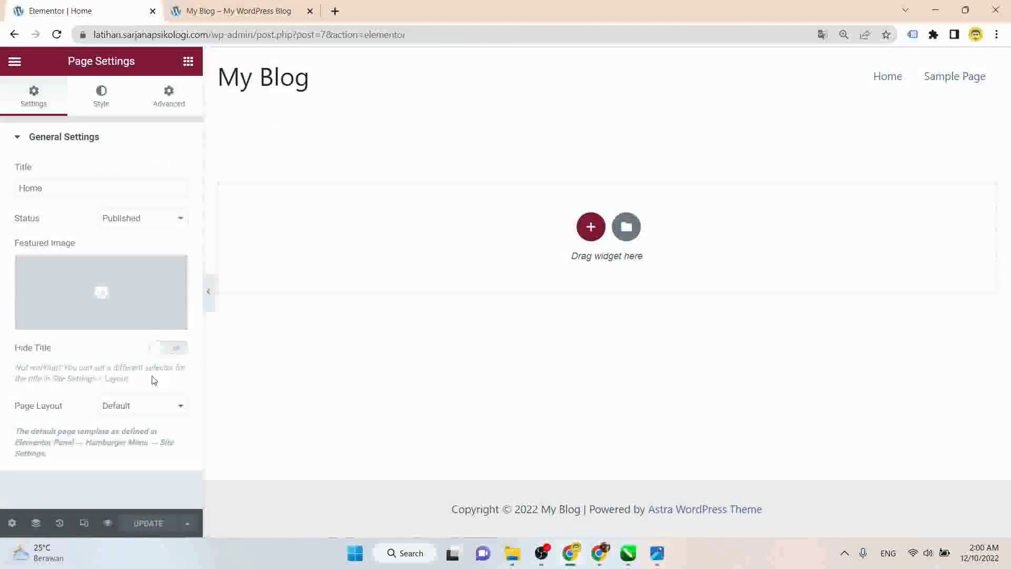
left_click(167, 348)
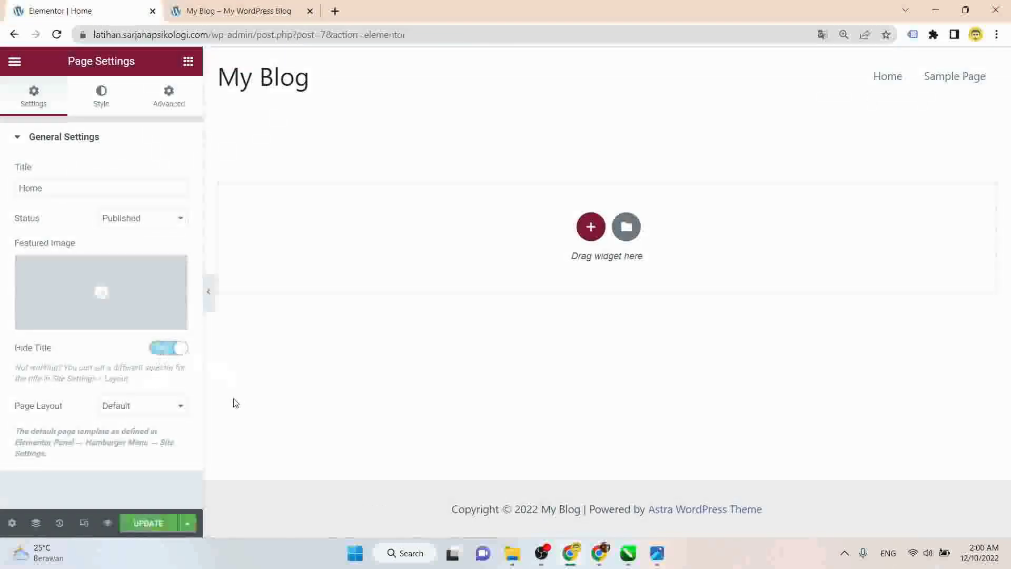
left_click(149, 523)
- Reload the site's front page to check its title area, and return to the Elementor editor
left_click(255, 10)
left_click(262, 40)
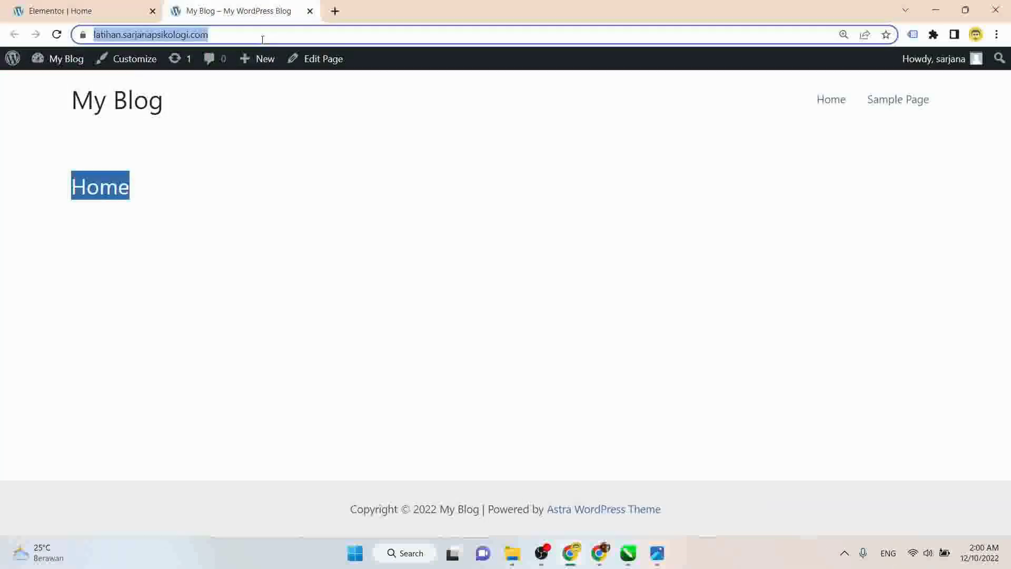
key("Return")
left_click(65, 5)
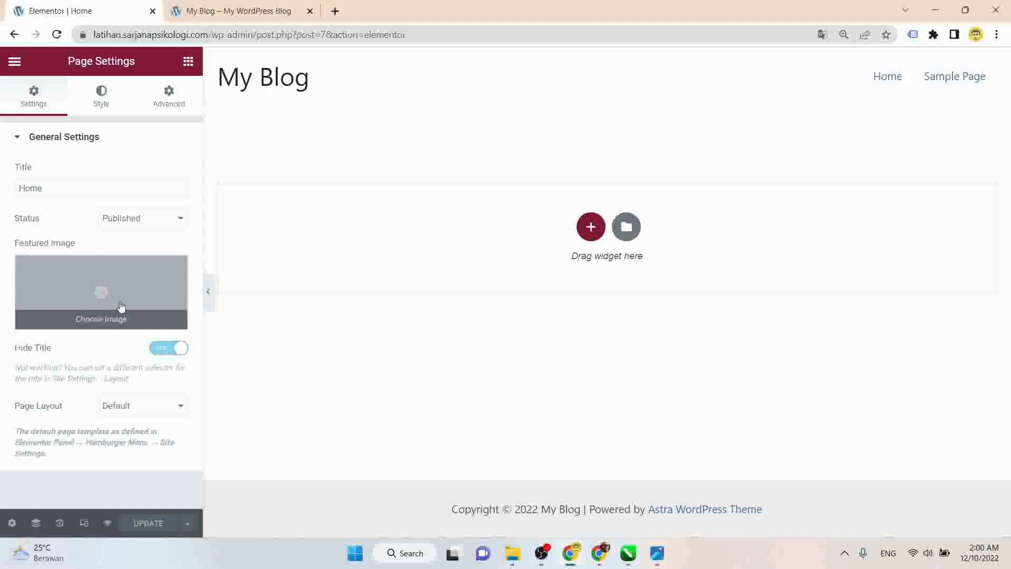
- Briefly view the empty Navigator, then add two single-column sections to the page
left_click(36, 524)
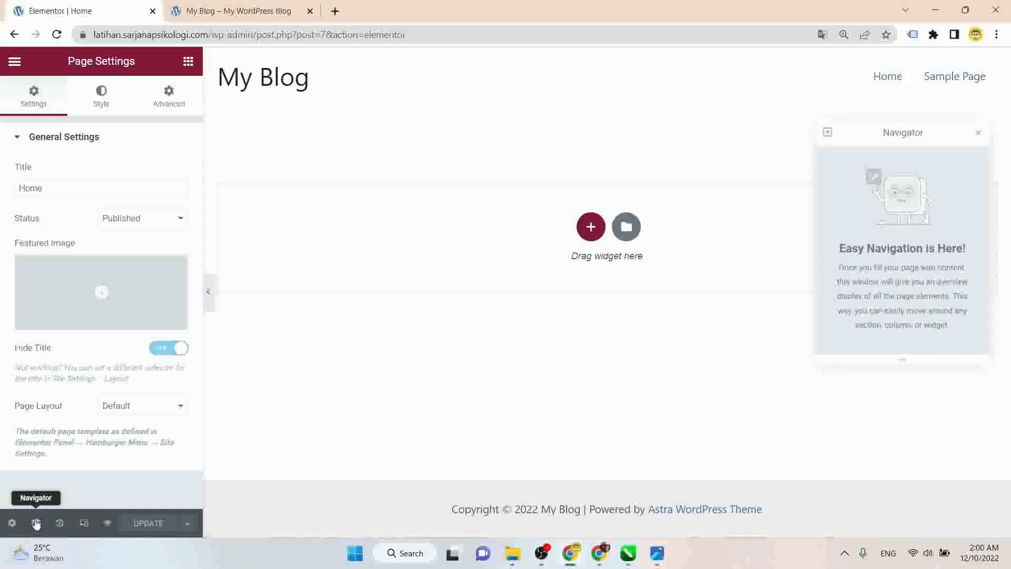
left_click(35, 523)
left_click(587, 234)
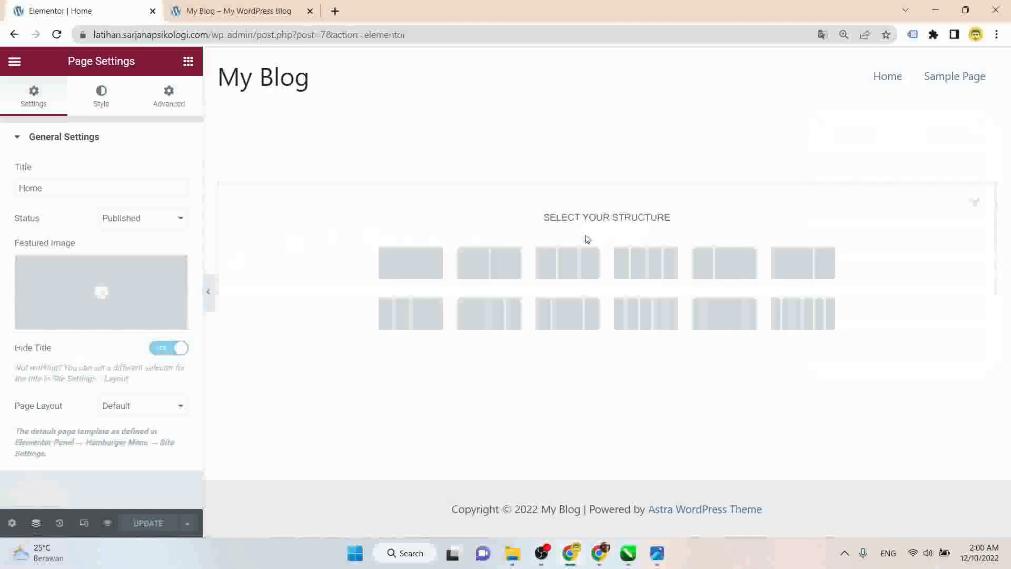
left_click(400, 274)
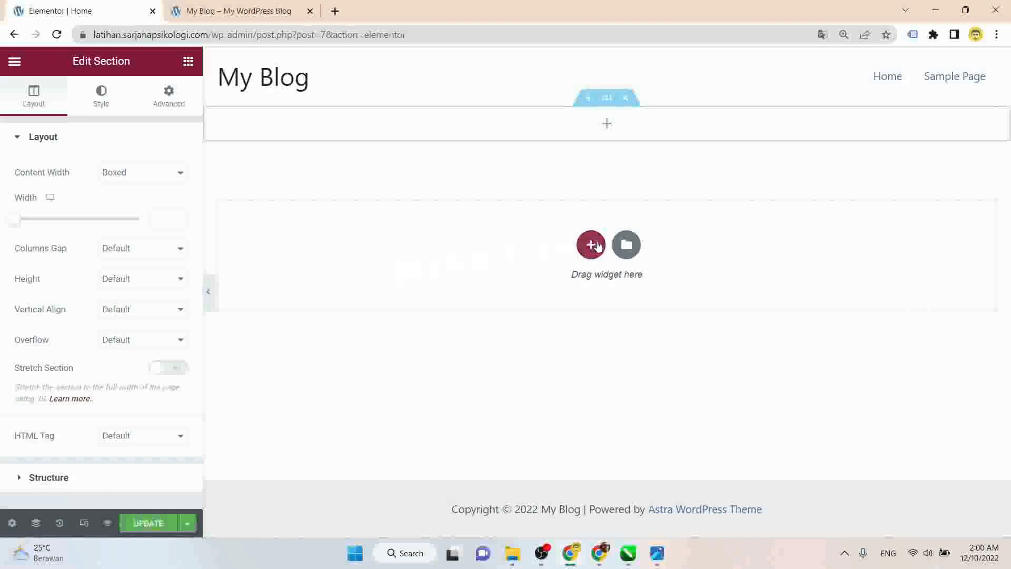
left_click(589, 241)
left_click(425, 277)
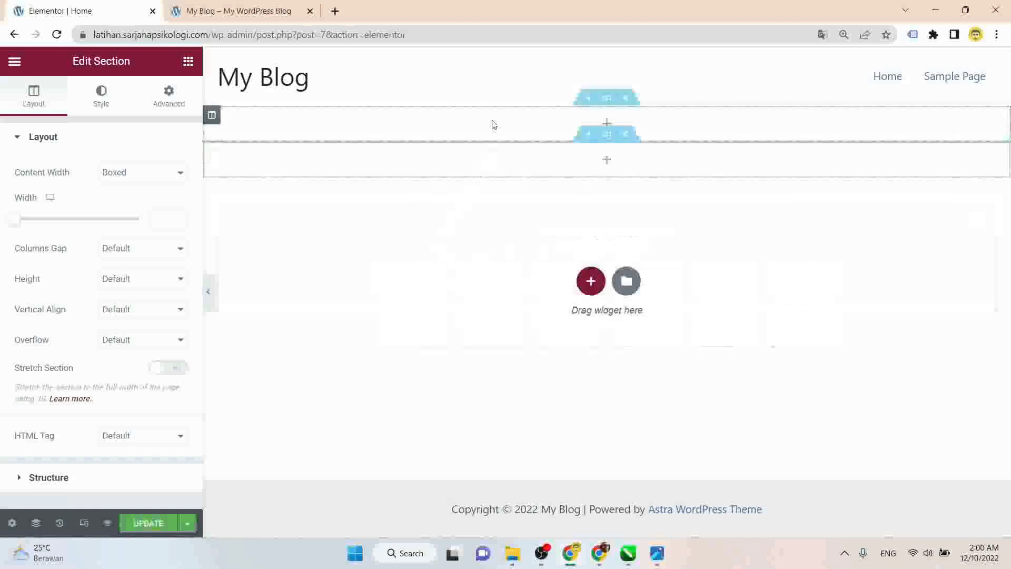
left_click(483, 155)
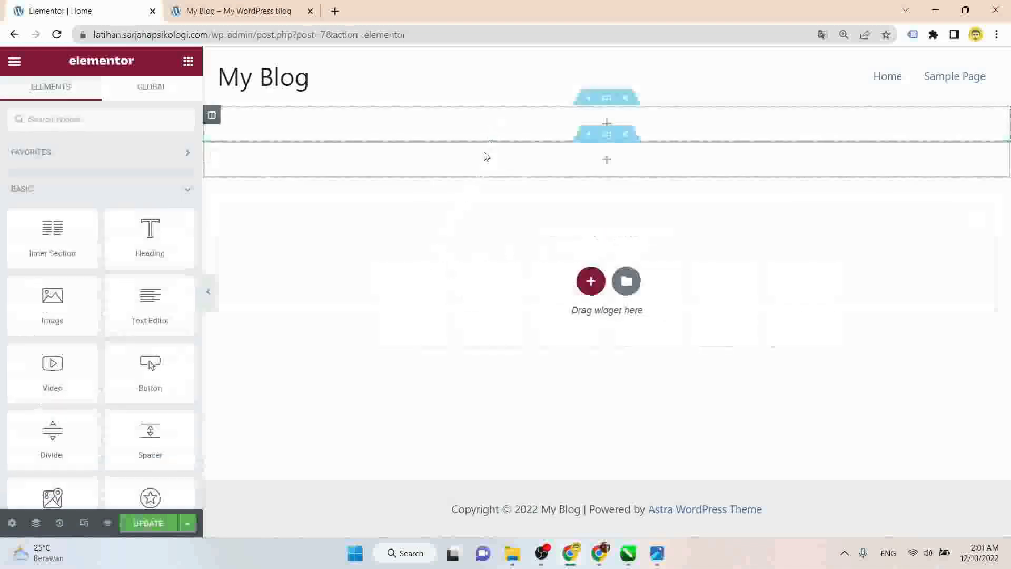
- Open the Navigator and select each of the two sections from it to see how they map to the page
left_click(37, 524)
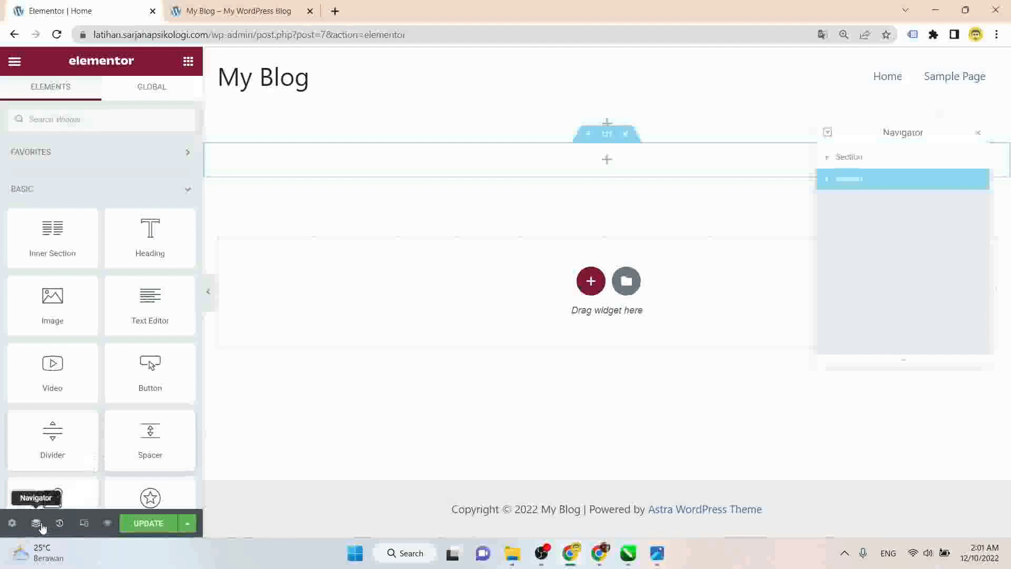
left_click(887, 156)
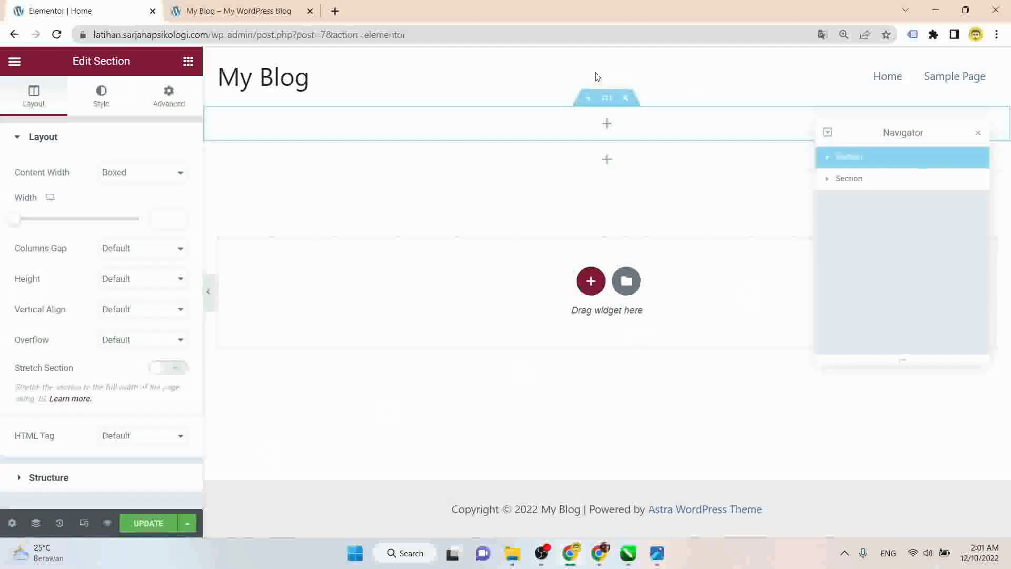
left_click(886, 181)
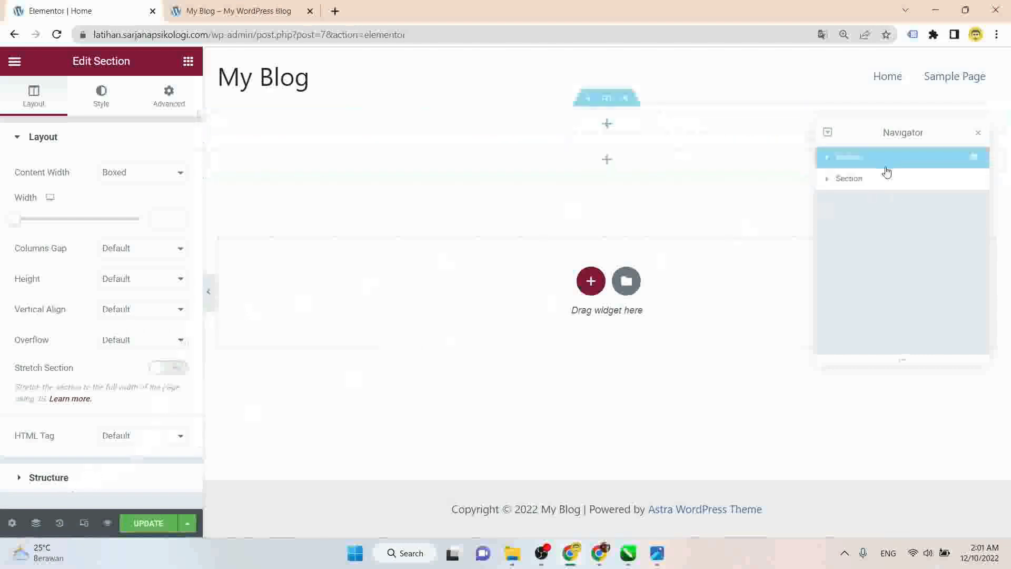
- Delete both sections from the page and close the Navigator
left_click_drag(603, 106, 563, 188)
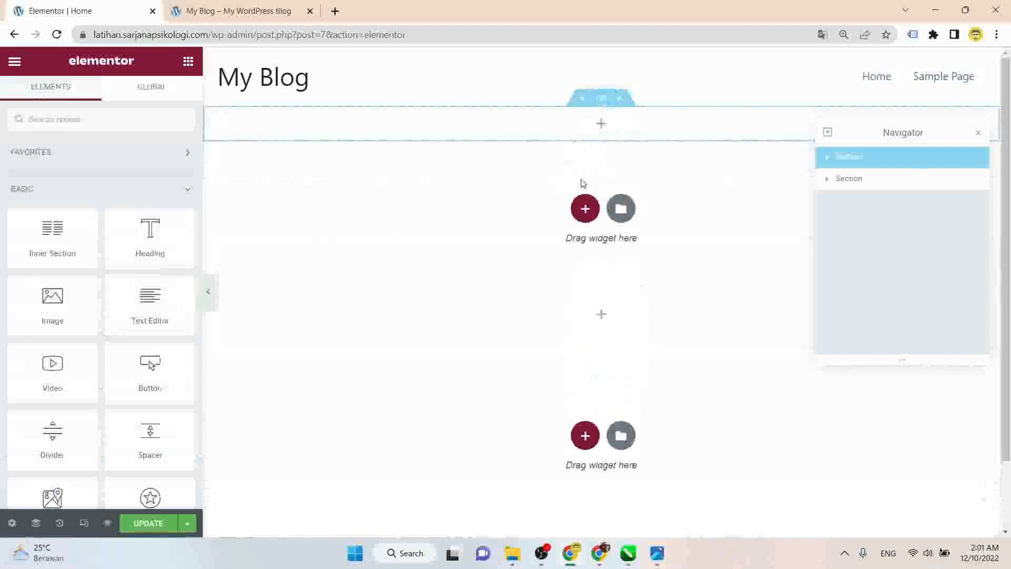
left_click(621, 100)
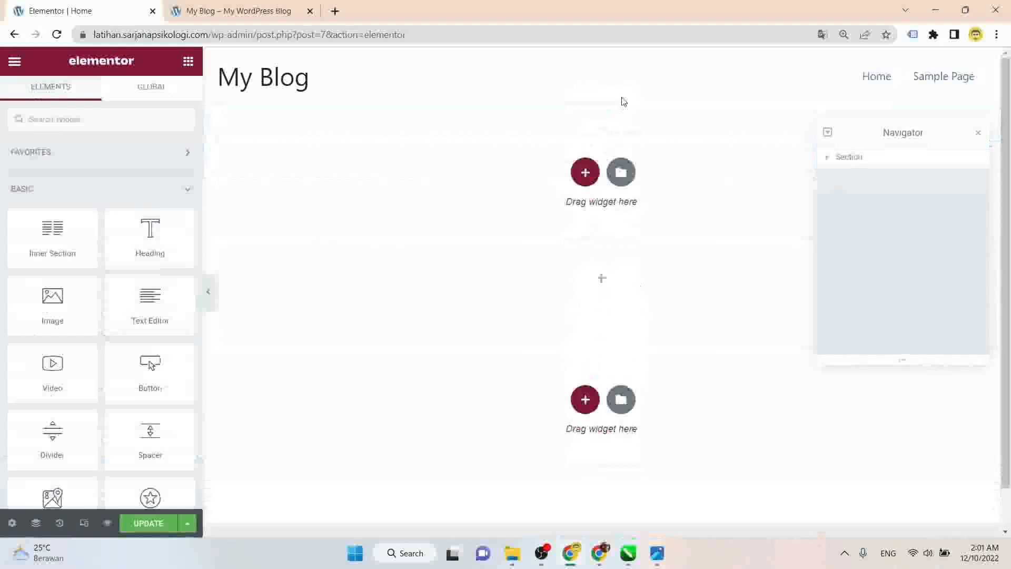
left_click(978, 133)
left_click(620, 253)
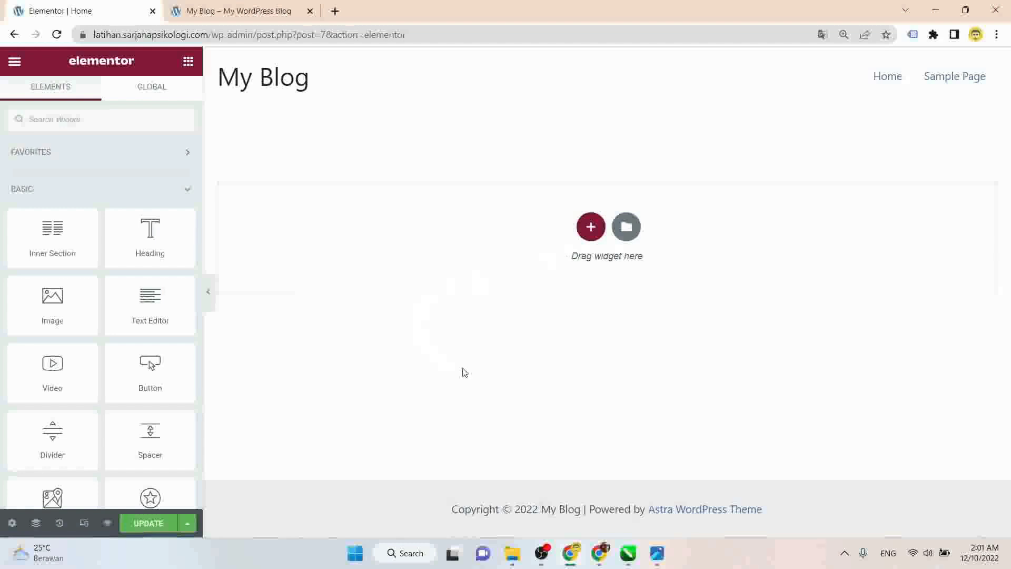
- Restore the two removed sections from the editing history, then delete both of them again
left_click(60, 522)
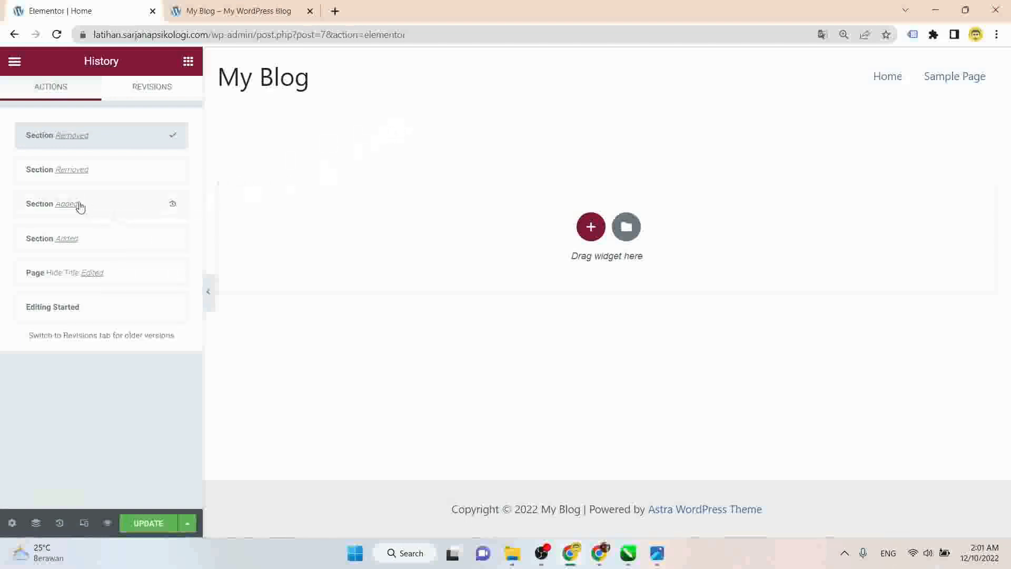
left_click(137, 205)
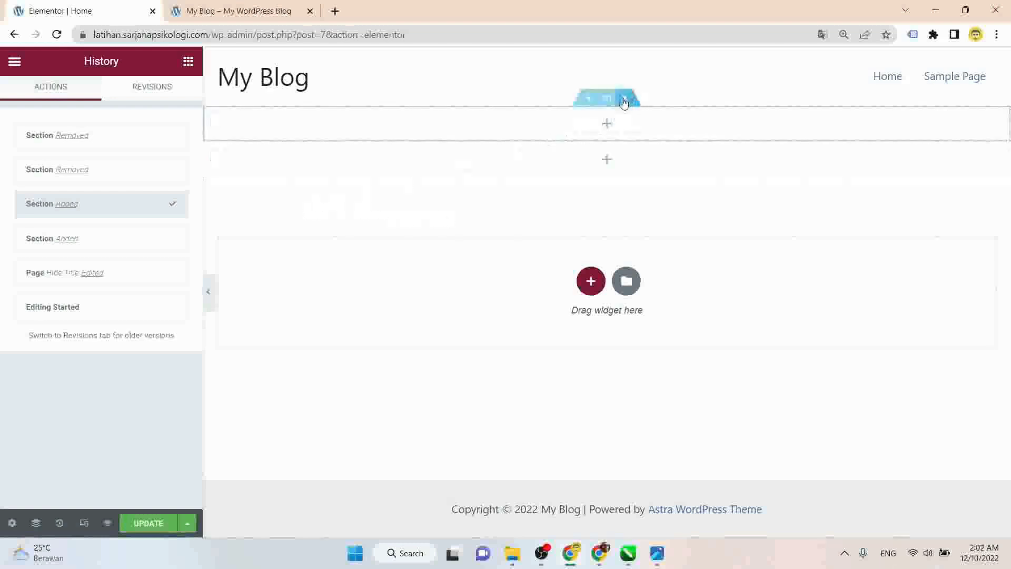
left_click(626, 98)
left_click(625, 98)
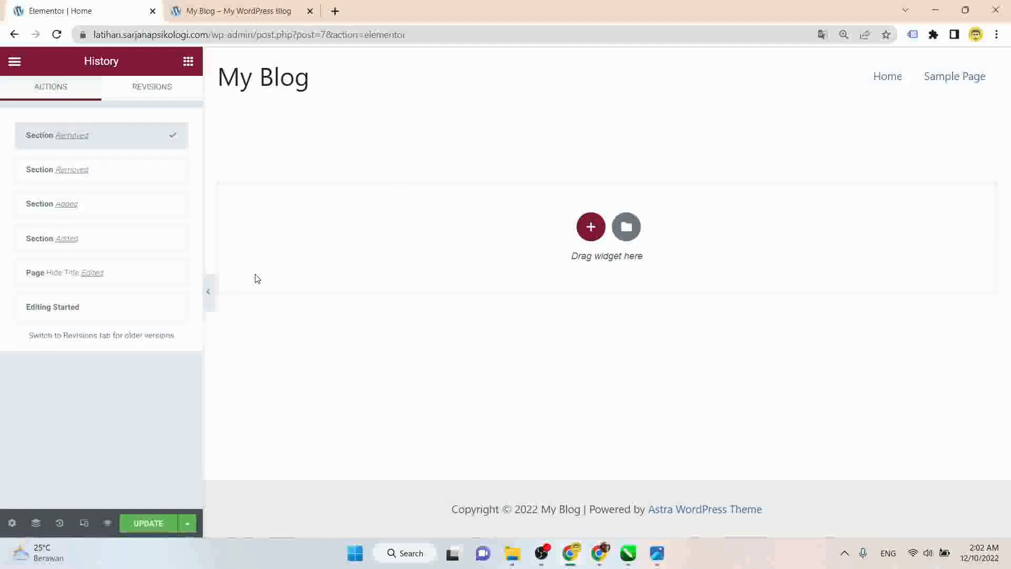
- Preview the page at tablet, mobile, and desktop sizes in responsive mode, and exit responsive mode
left_click(84, 523)
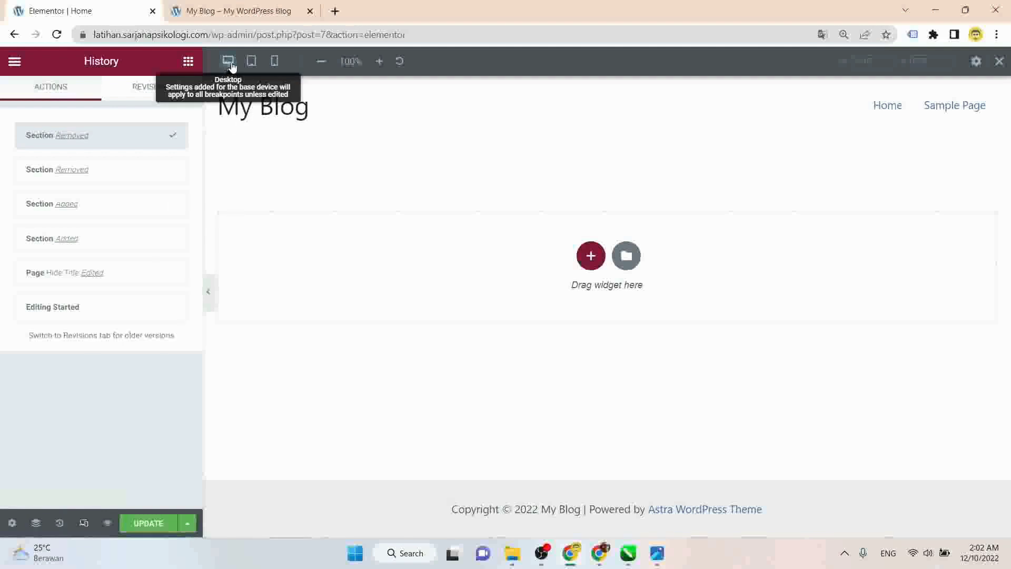
left_click(252, 66)
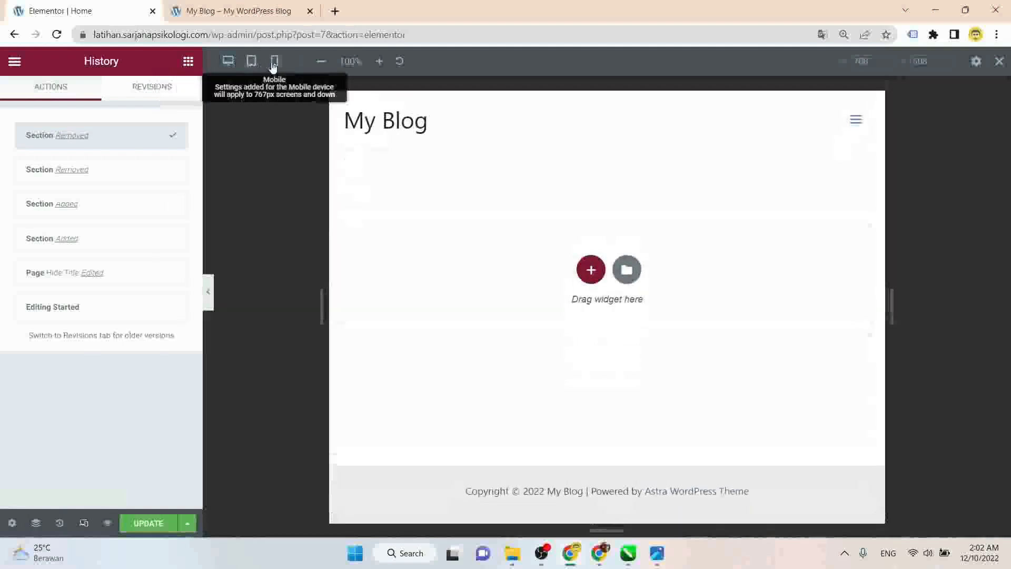
left_click(273, 63)
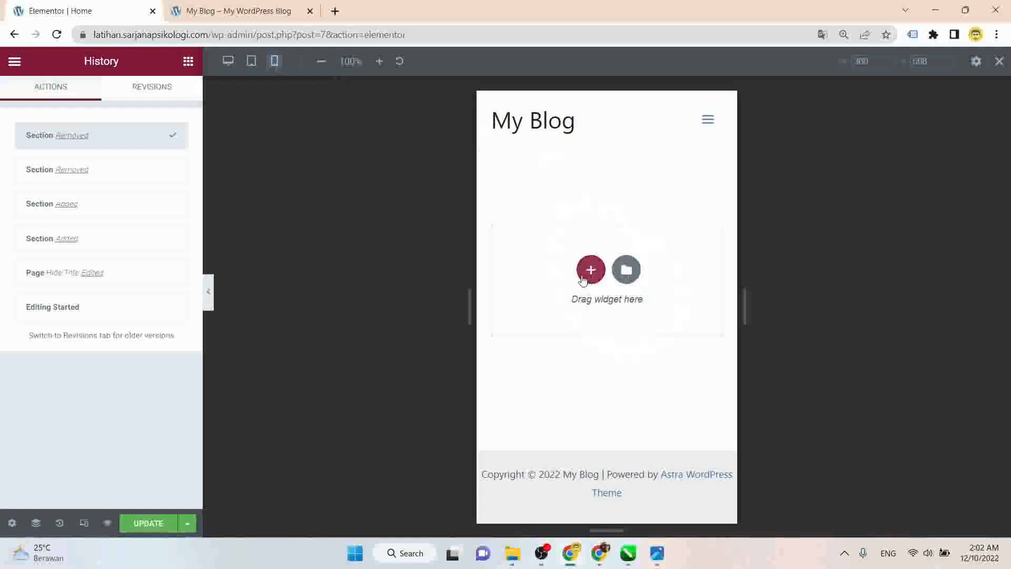
left_click(251, 61)
left_click(228, 61)
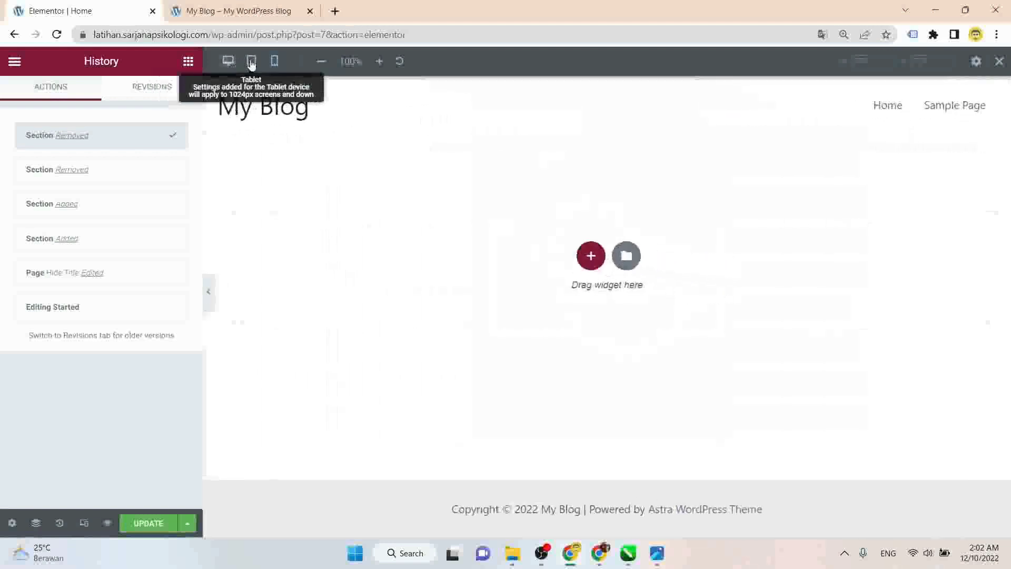
left_click(251, 61)
left_click(274, 61)
left_click(228, 61)
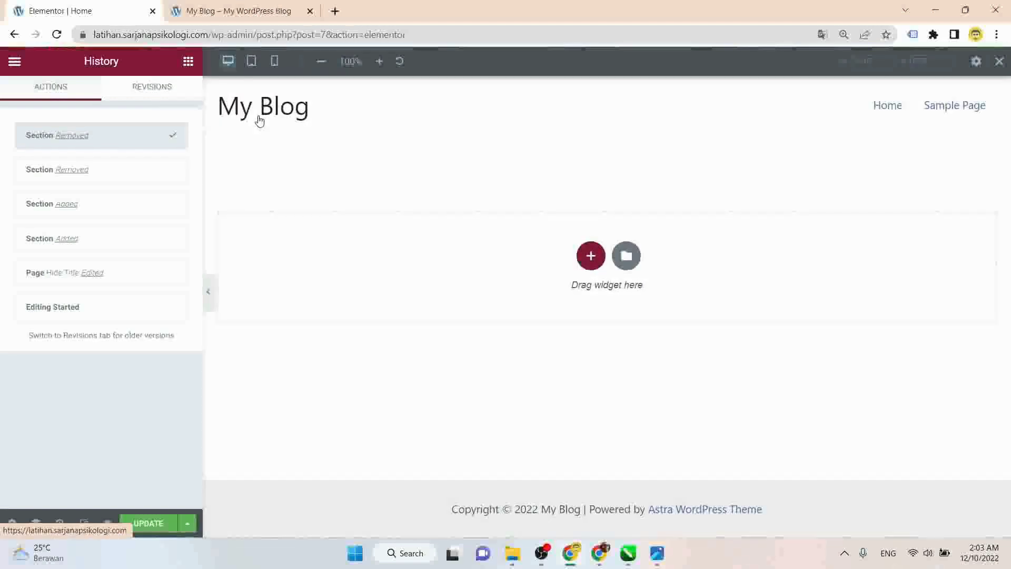
left_click(1000, 62)
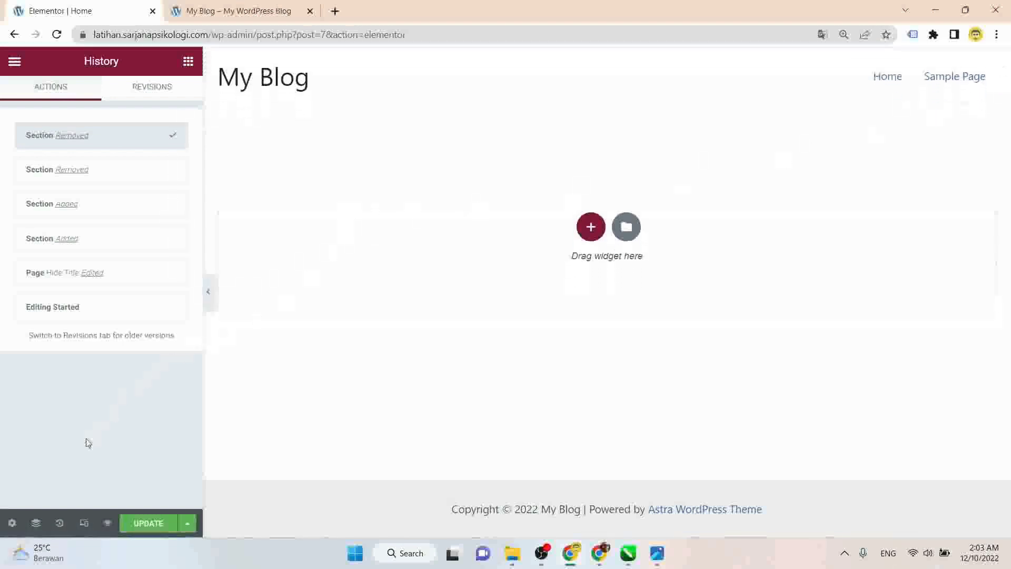
- Preview the page changes in a new browser tab, then close the preview
left_click(109, 524)
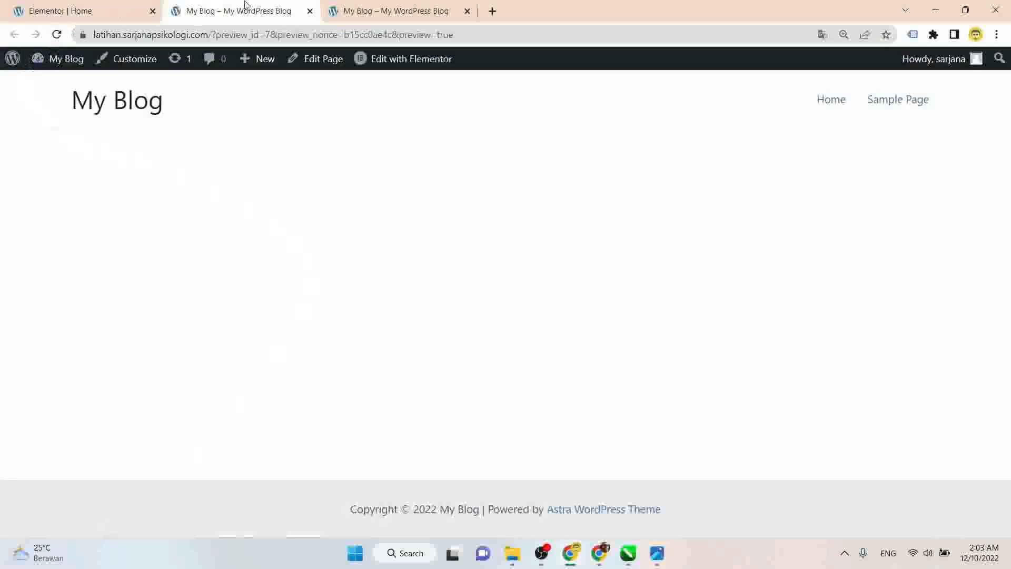
left_click(310, 11)
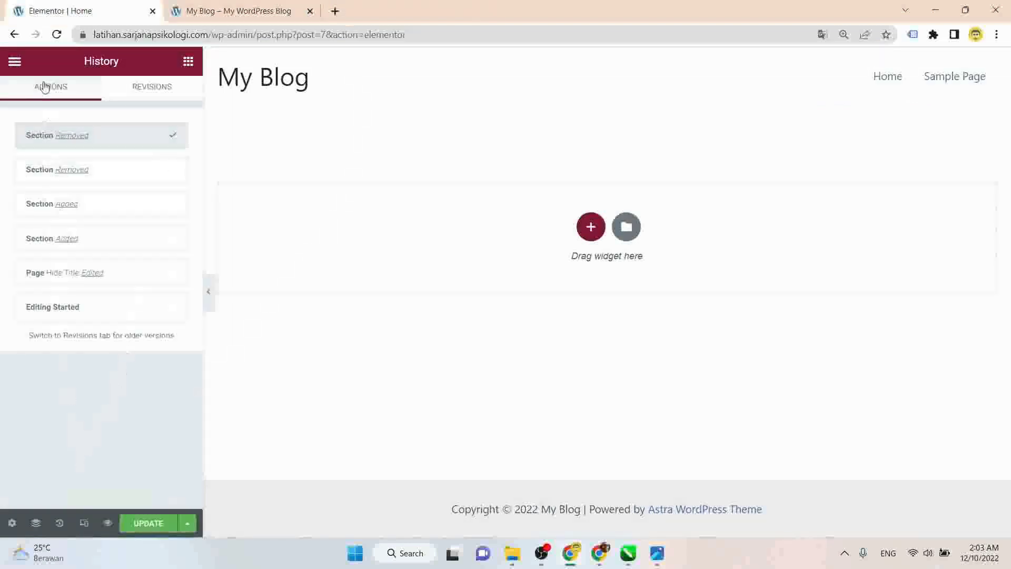
- Open the Global Colors in Elementor's Site Settings and examine the Primary and Secondary system colors
left_click(16, 62)
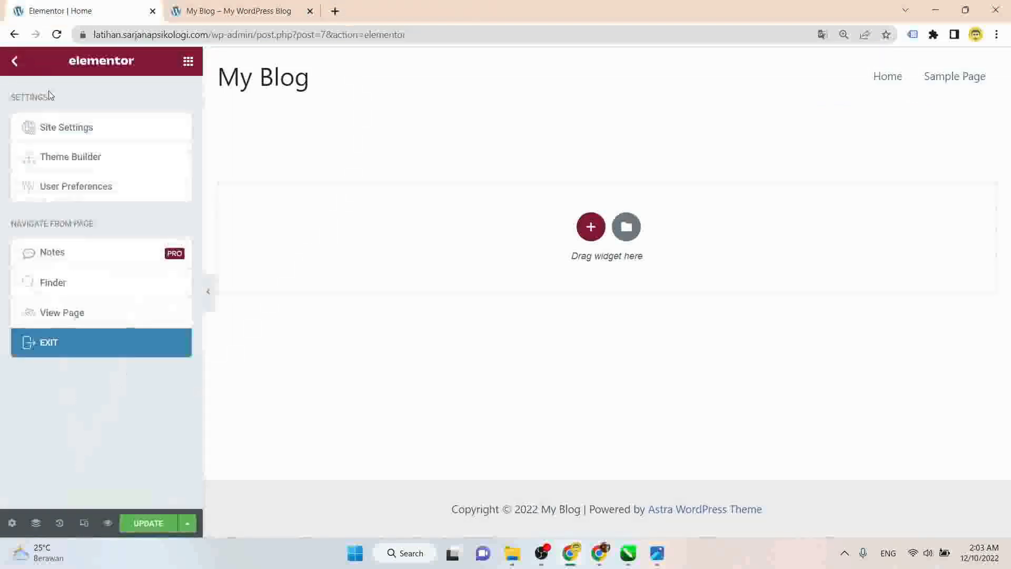
left_click(80, 136)
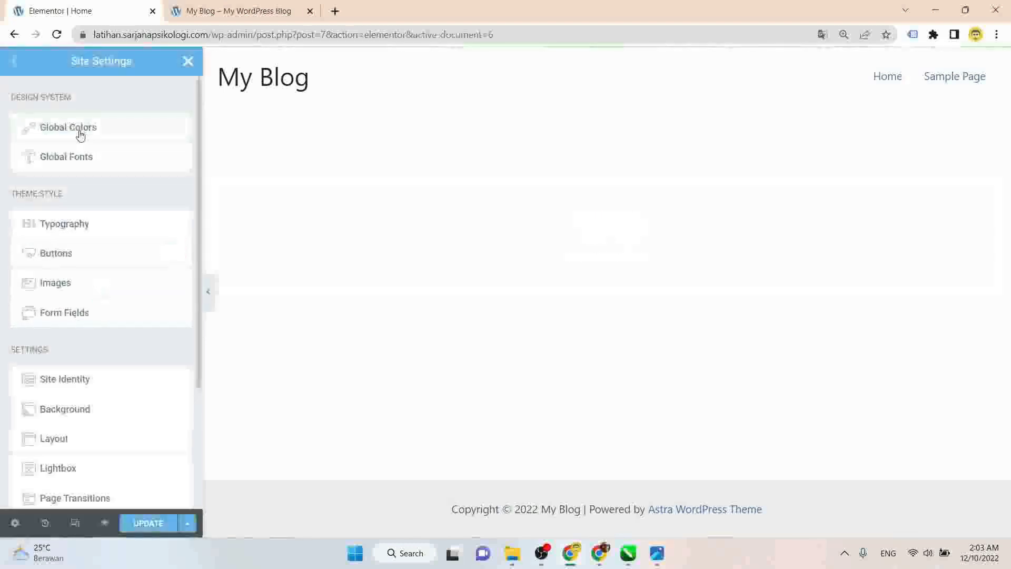
left_click(80, 136)
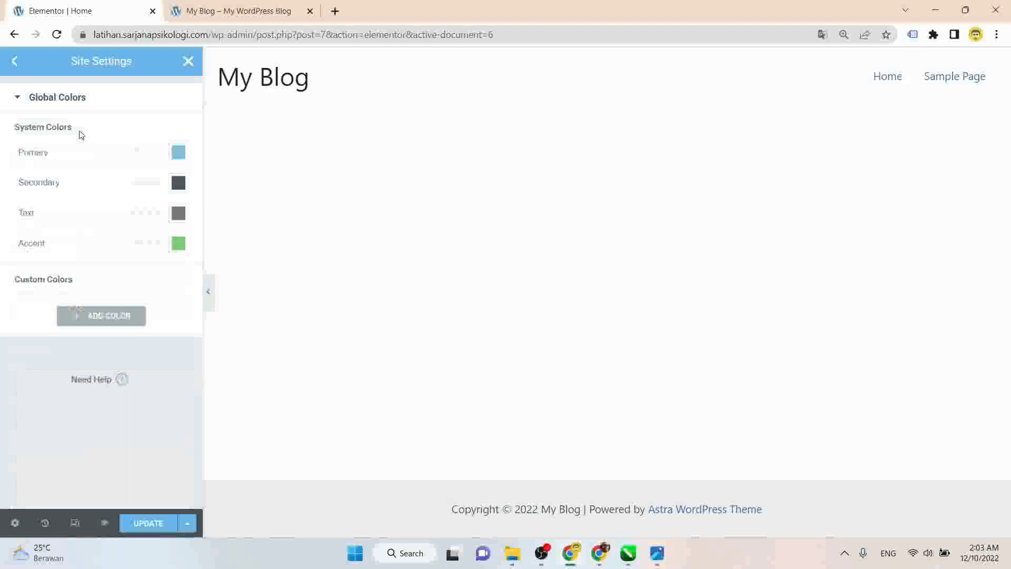
double_click(23, 152)
left_click(35, 182)
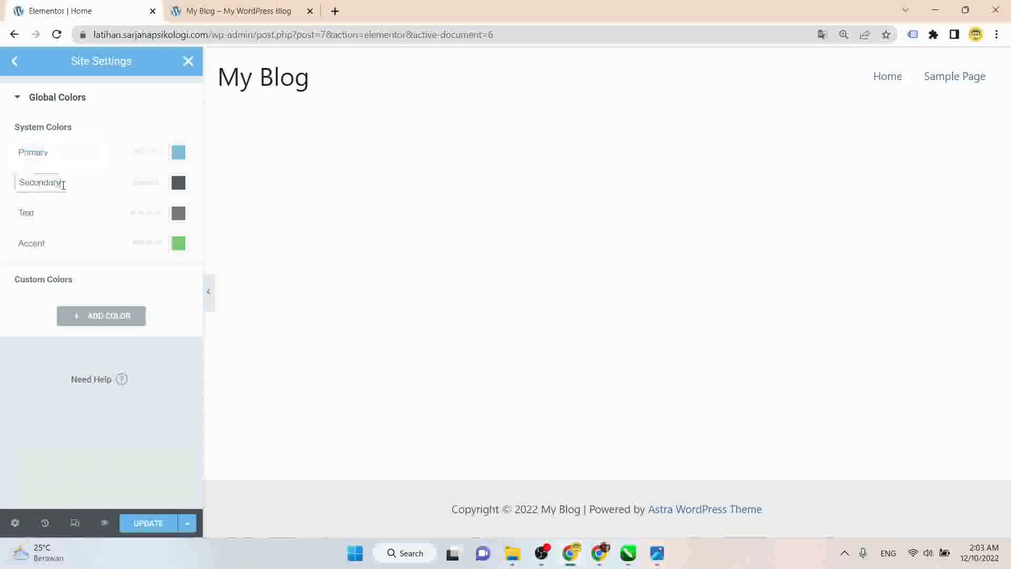
- Set the Text system color in Global Colors to red, #FB3535
left_click(31, 213)
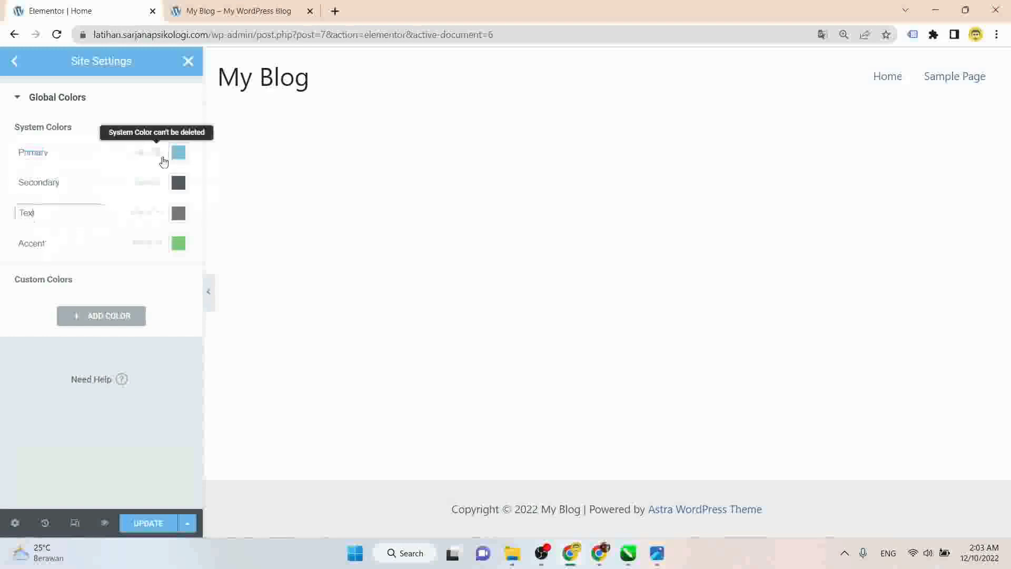
left_click(178, 213)
left_click(233, 268)
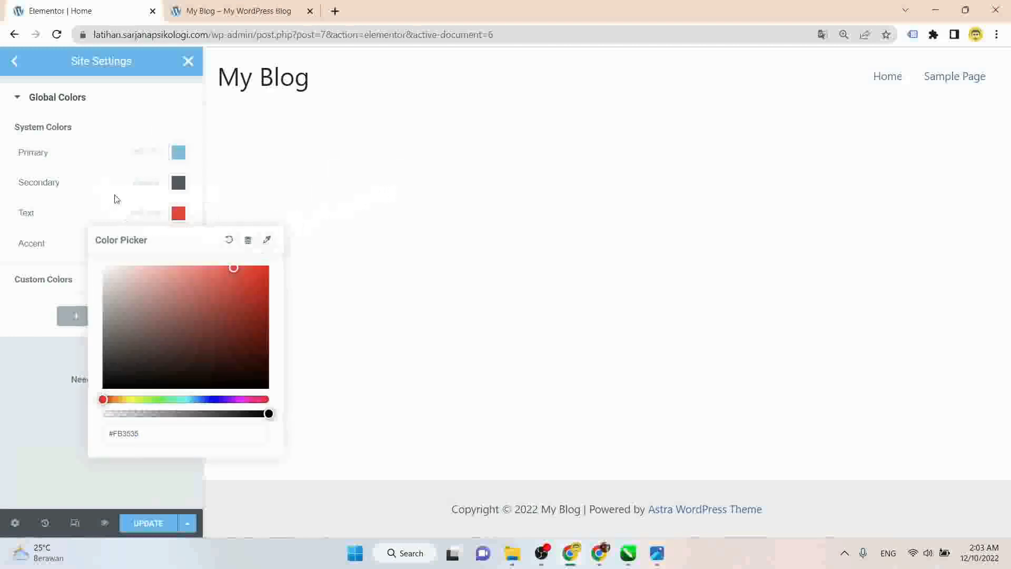
left_click(98, 197)
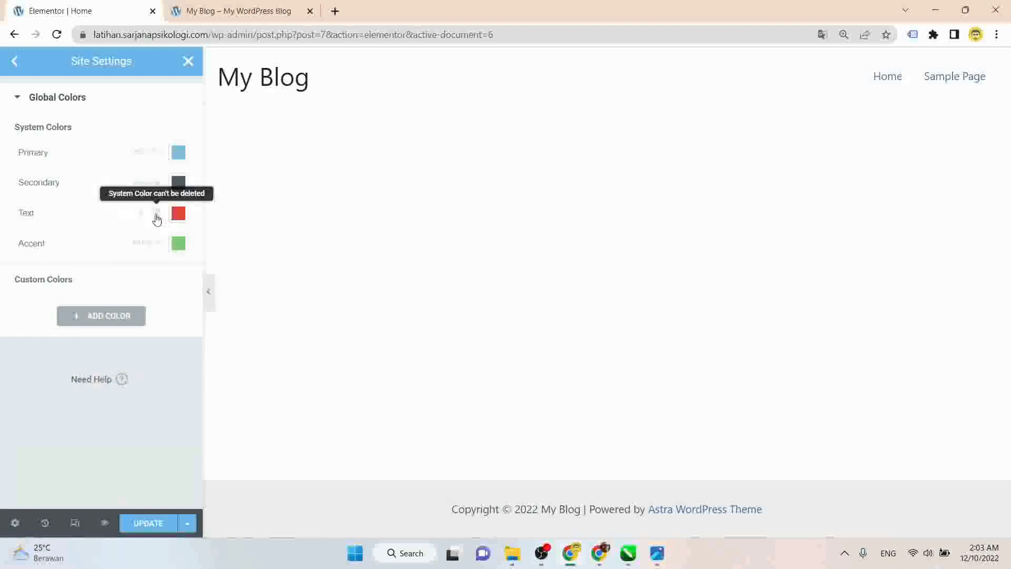
- Change the Text system color to a near-black shade and exit the Site Settings
left_click(179, 217)
left_click(131, 360)
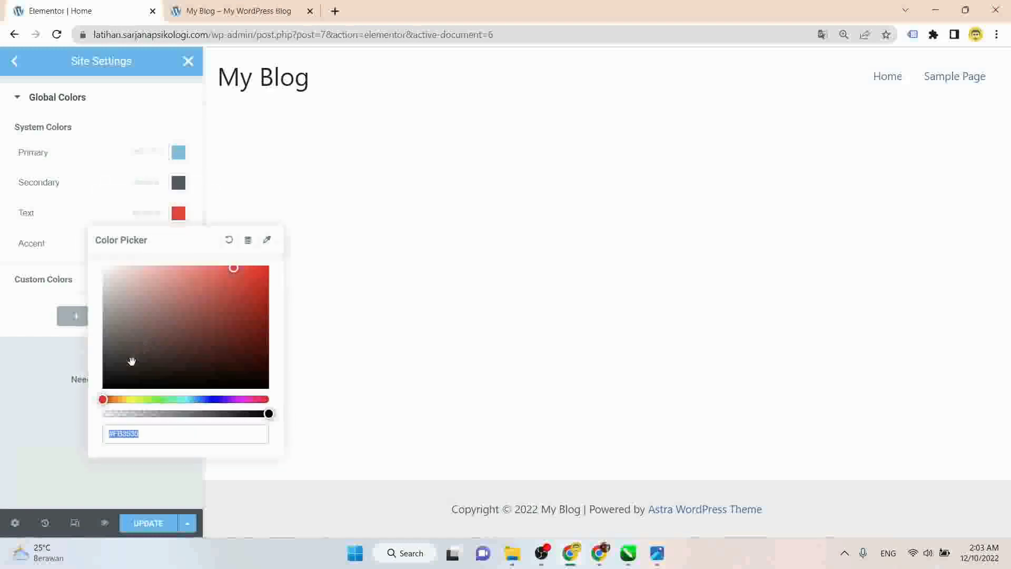
left_click(90, 196)
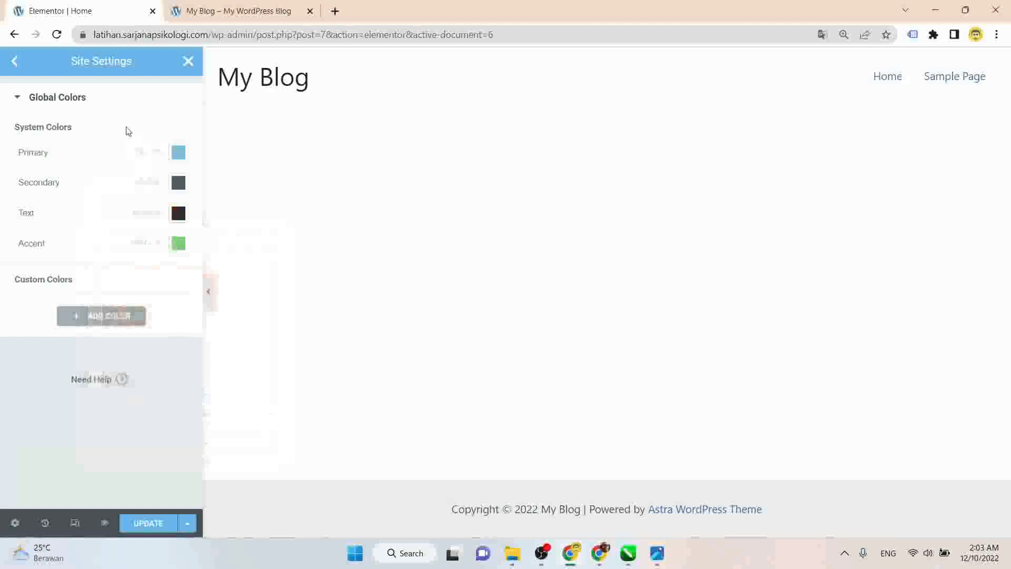
left_click(14, 61)
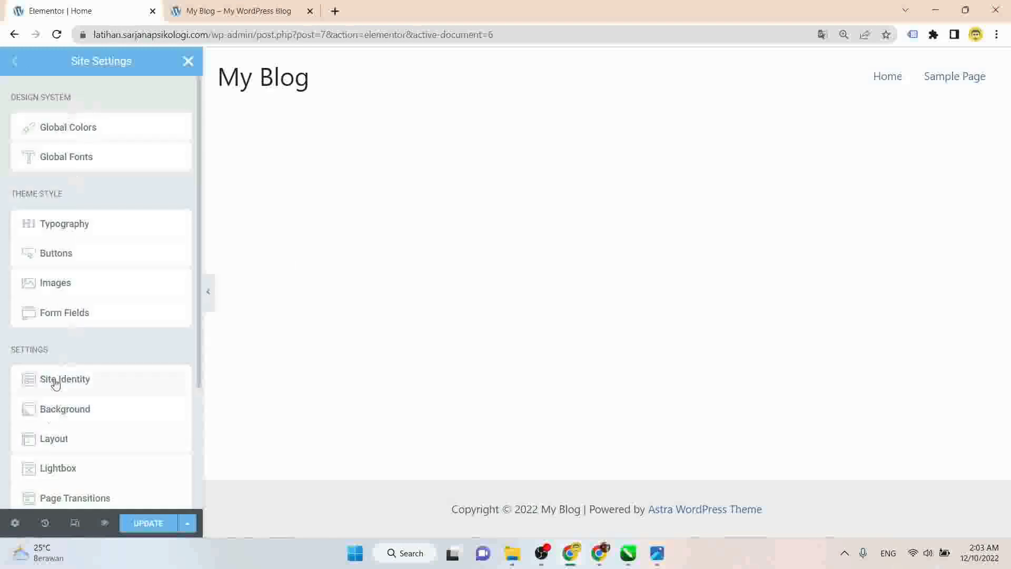
left_click(188, 62)
left_click(551, 332)
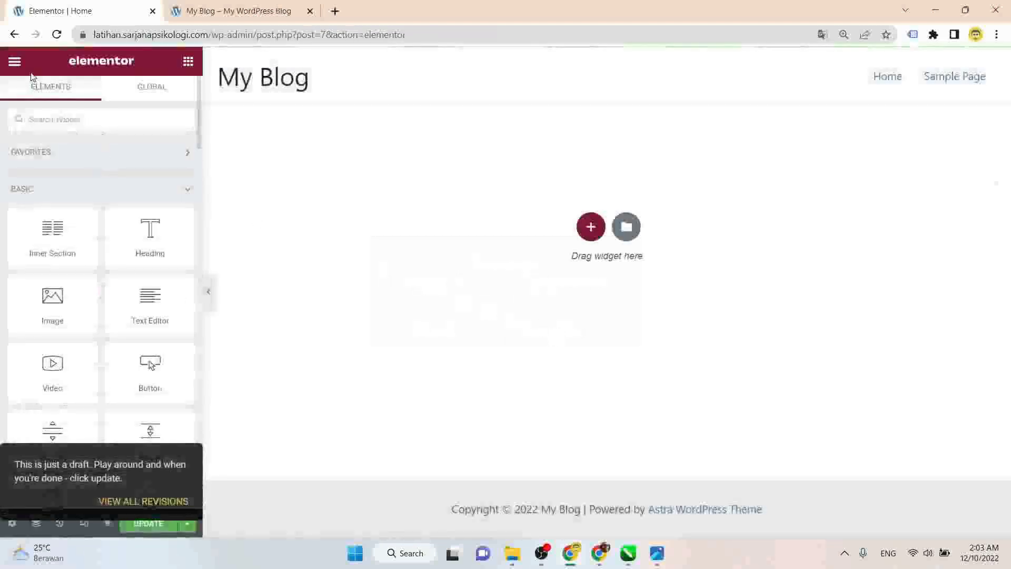
- Open the Theme Builder, examine the available site parts from Header to 404 page, and close it
left_click(16, 62)
left_click(96, 167)
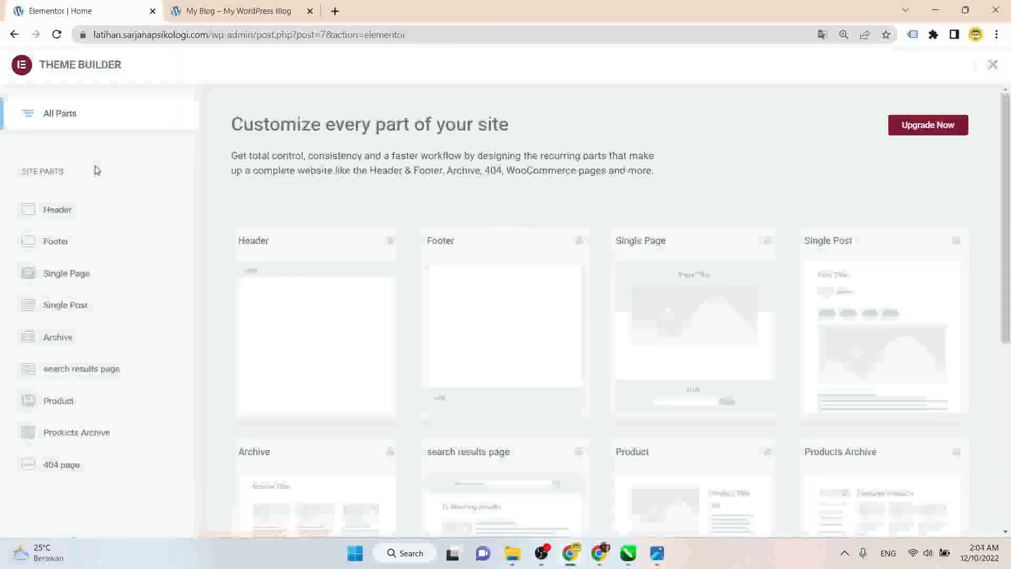
scroll(417, 244, "down", 3)
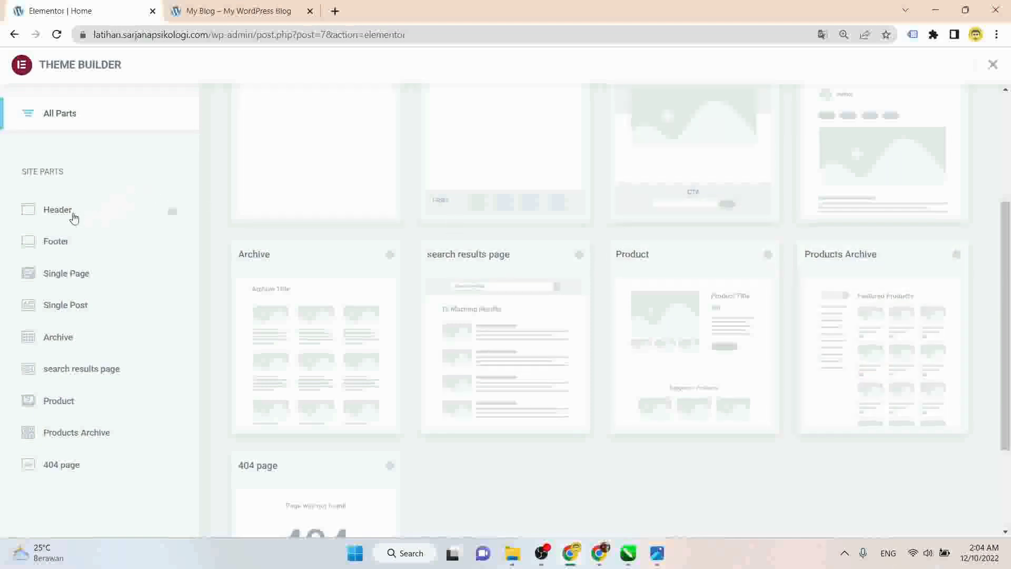
scroll(356, 264, "up", 3)
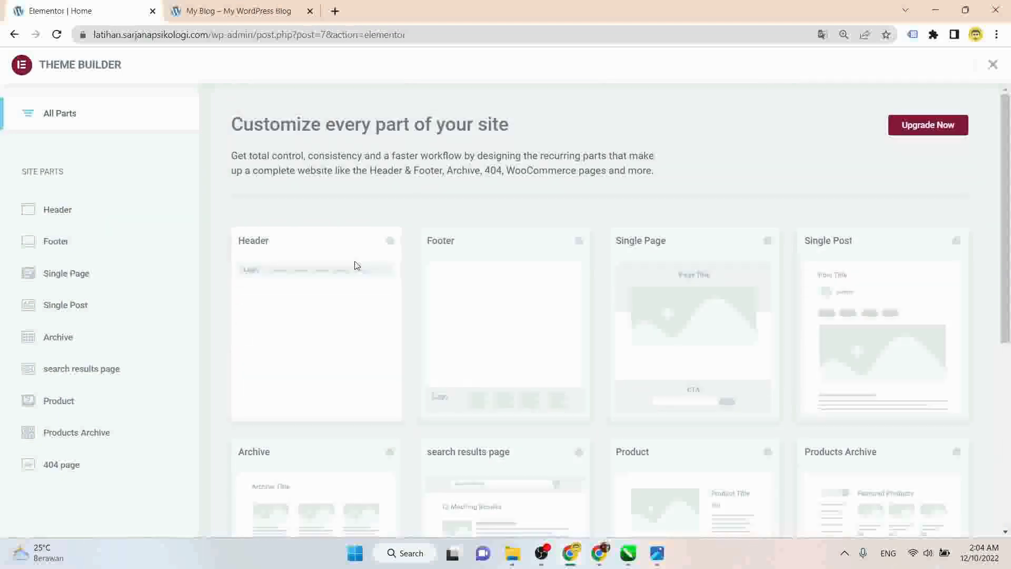
left_click(992, 65)
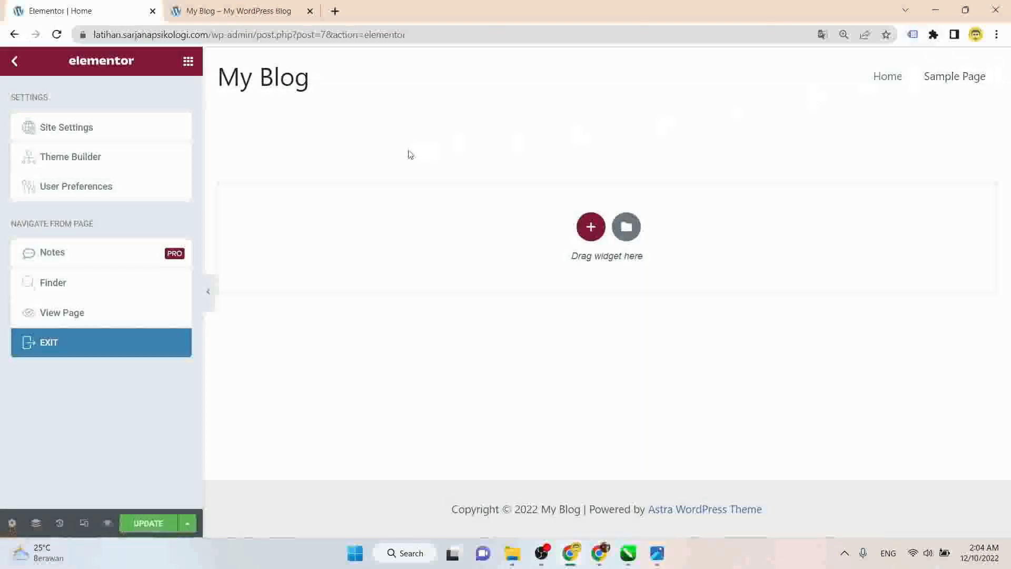
- Open the User Preferences, collapse the Preferences section, and return to the editor's main settings
left_click(98, 187)
left_click(18, 97)
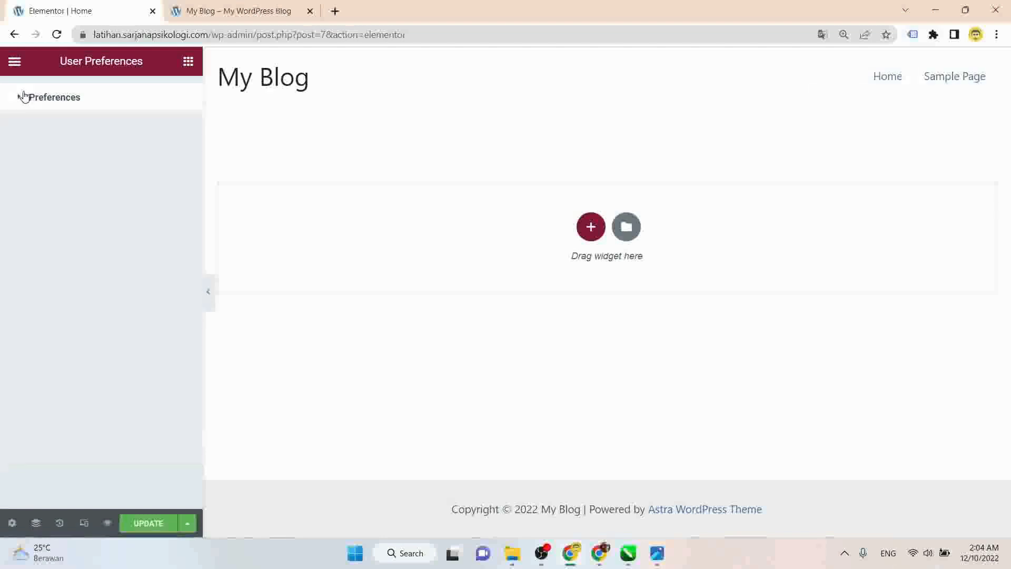
left_click(16, 62)
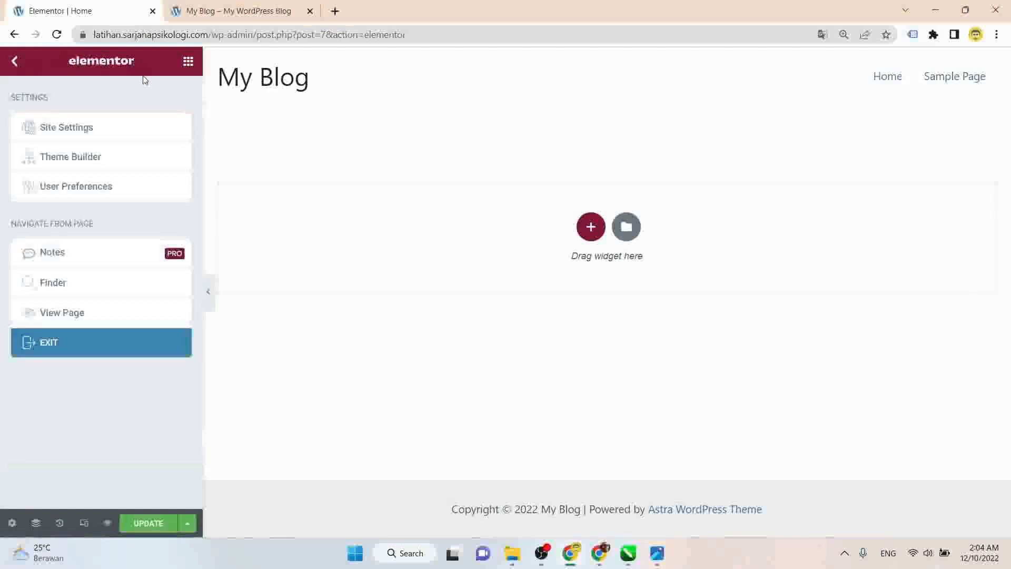
- Examine the Basic, Pro and general widgets available in the Elements list
left_click(188, 63)
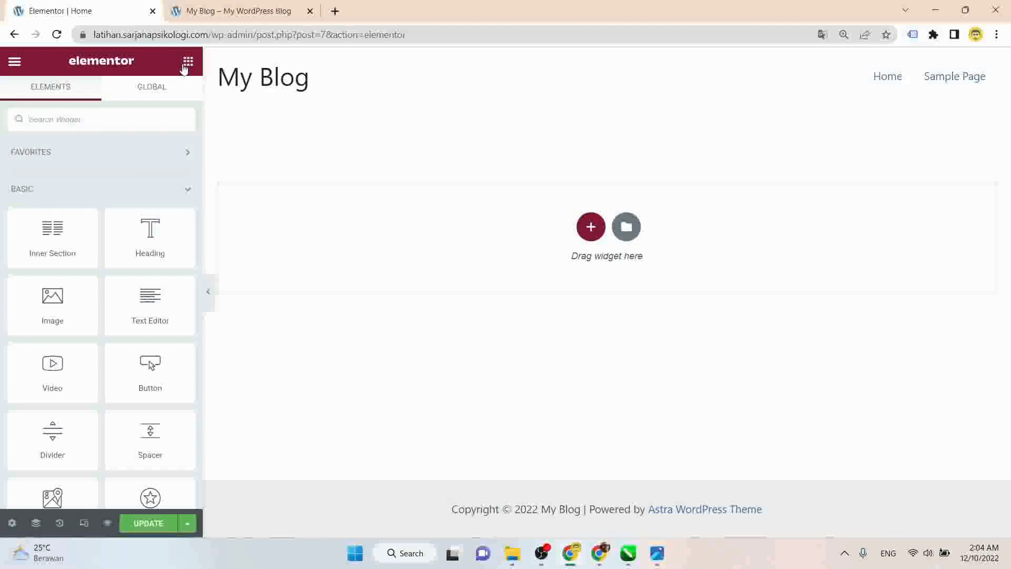
scroll(154, 153, "down", 3)
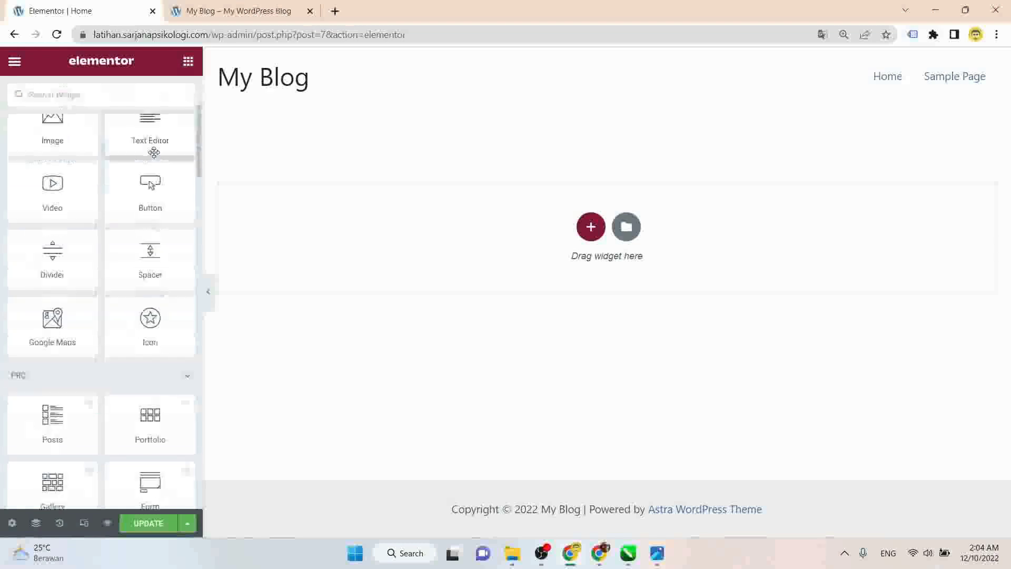
scroll(152, 150, "up", 2)
scroll(150, 179, "down", 5)
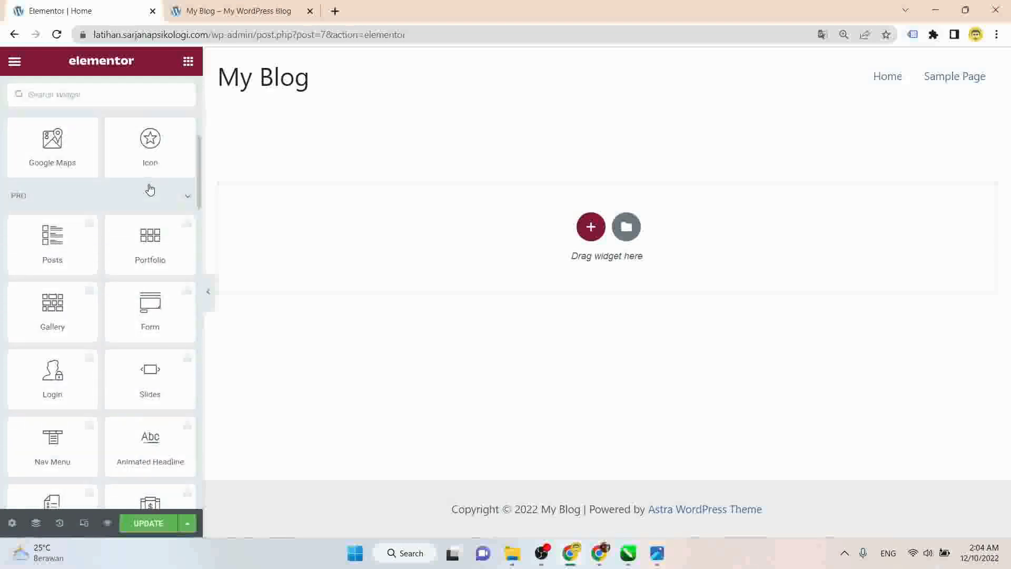
scroll(151, 190, "up", 7)
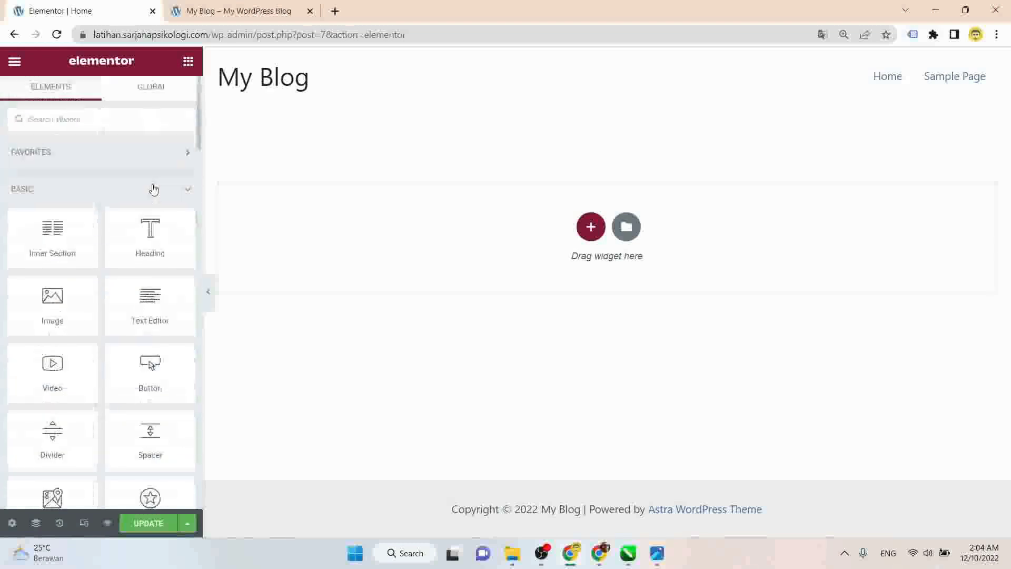
scroll(154, 190, "down", 8)
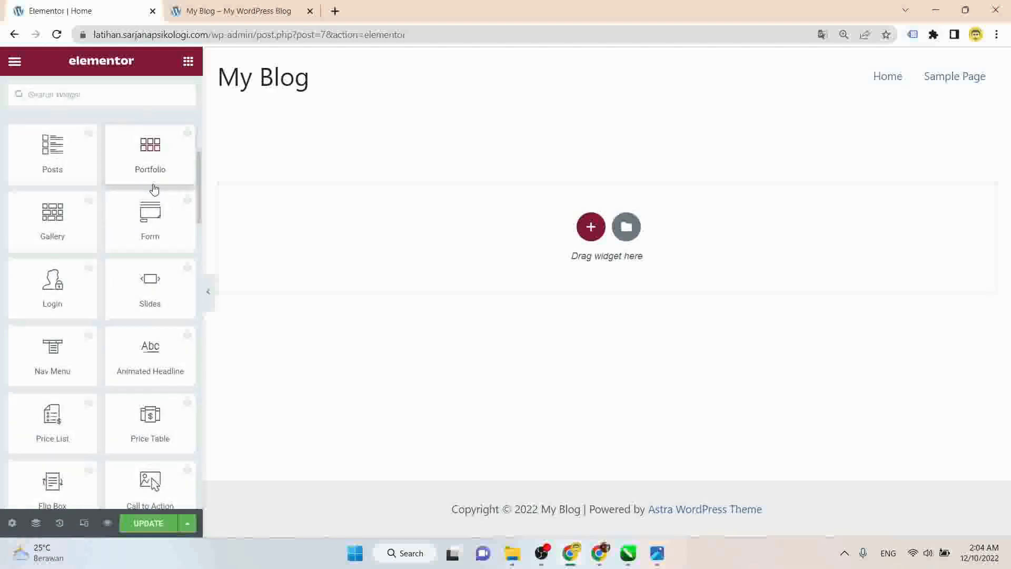
scroll(156, 189, "up", 2)
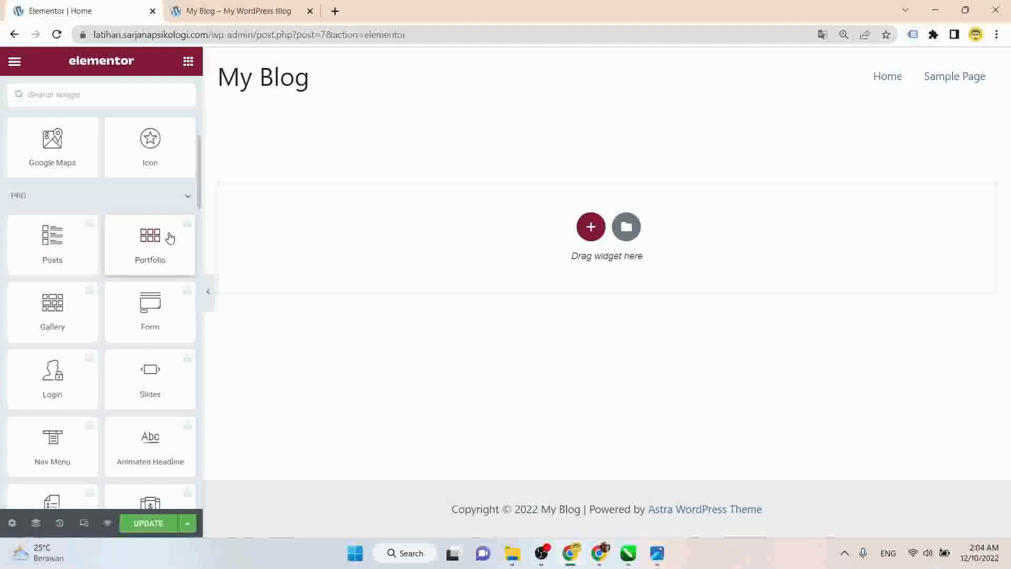
scroll(68, 271, "down", 18)
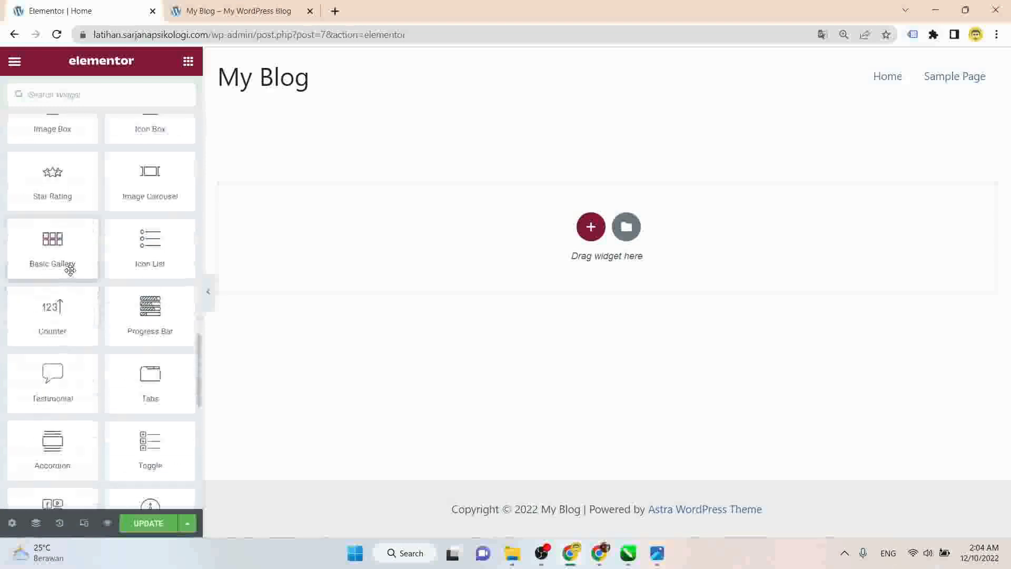
scroll(70, 270, "up", 15)
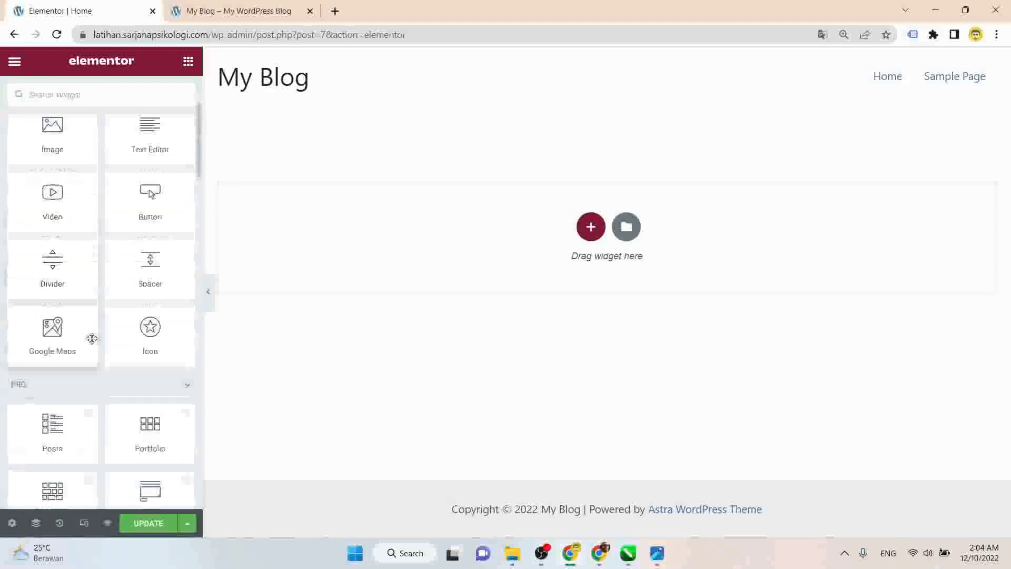
scroll(93, 330, "down", 5)
scroll(116, 227, "up", 8)
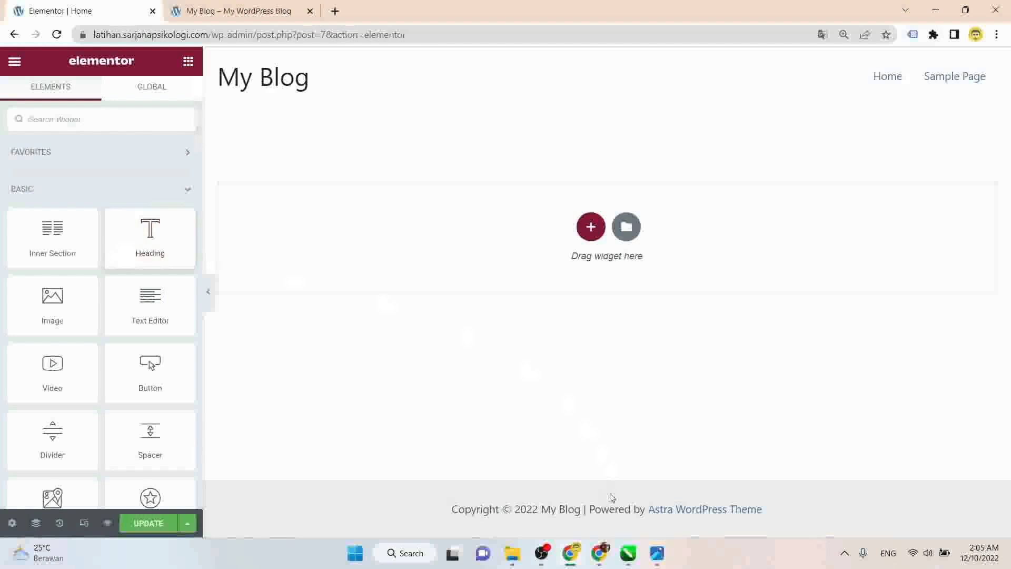
- Switch to CorelDRAW and ungroup the WORDPRESS, TEMPLATE and BUILDER diagram on the dark background
left_click(627, 553)
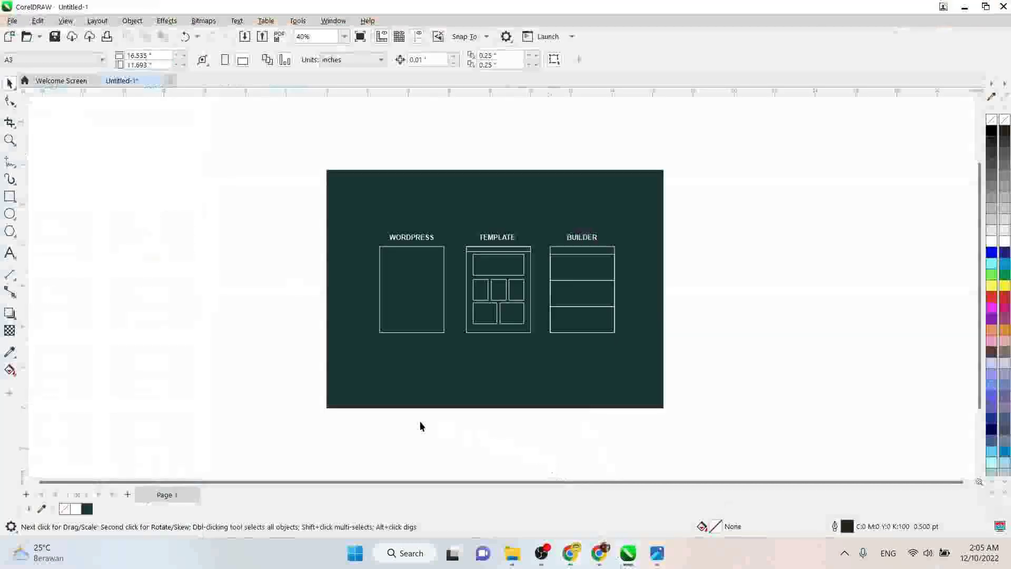
left_click_drag(740, 214, 549, 377)
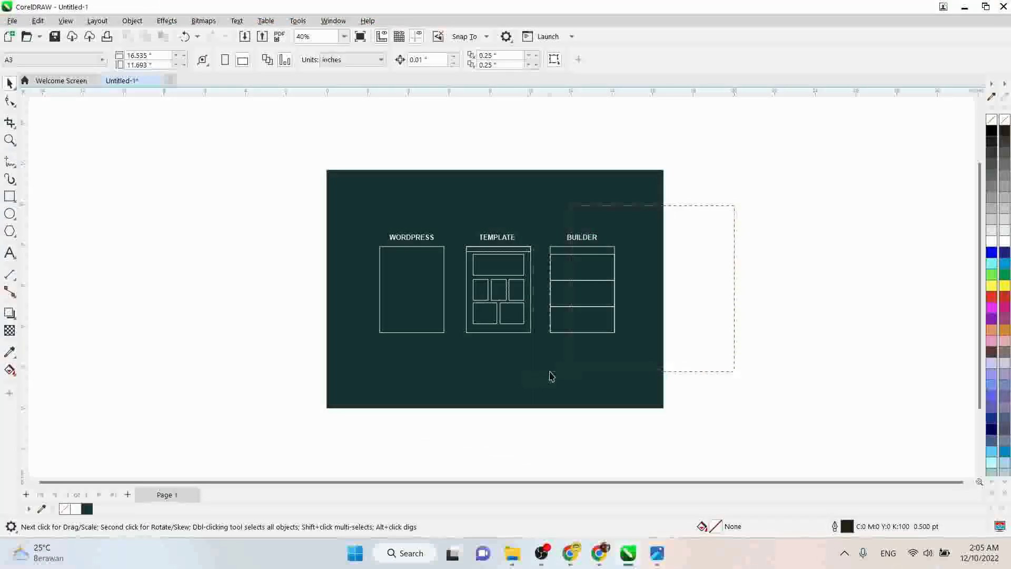
scroll(648, 299, "up", 2)
left_click(300, 222)
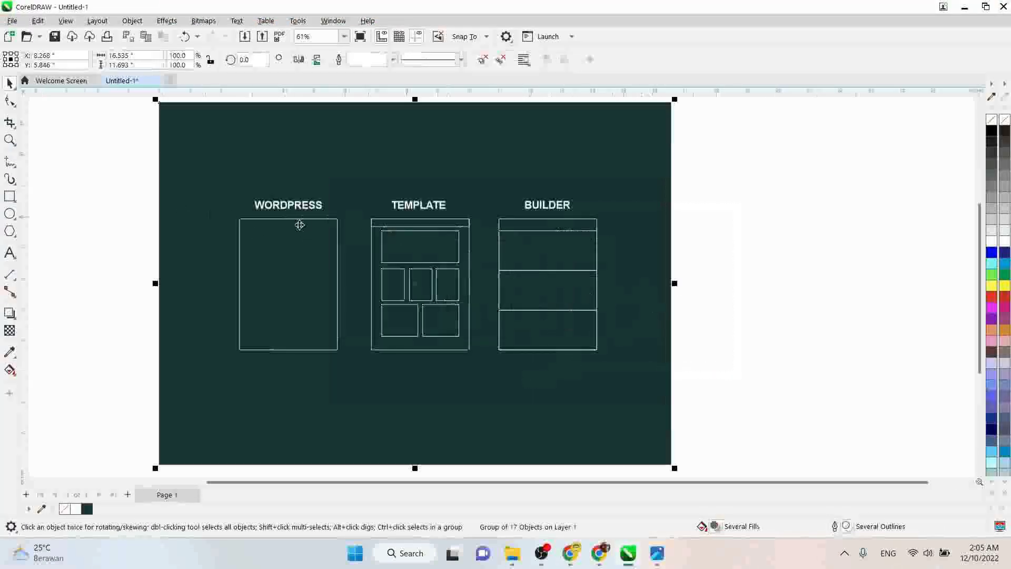
right_click(289, 232)
left_click(182, 211)
- Delete the WORDPRESS and TEMPLATE drawings together with their labels
left_click_drag(129, 178, 480, 388)
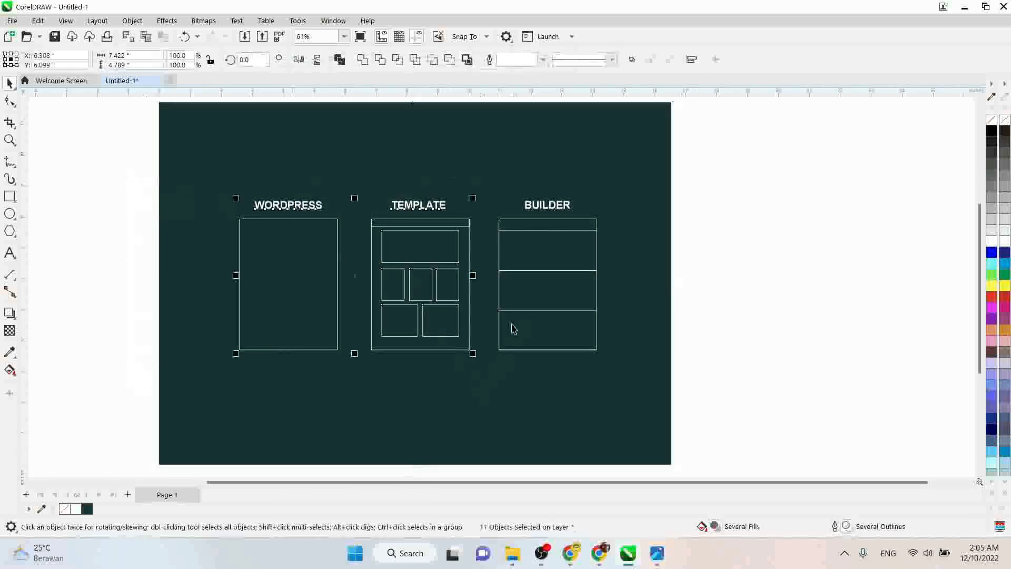
key("Delete")
left_click_drag(736, 186, 477, 421)
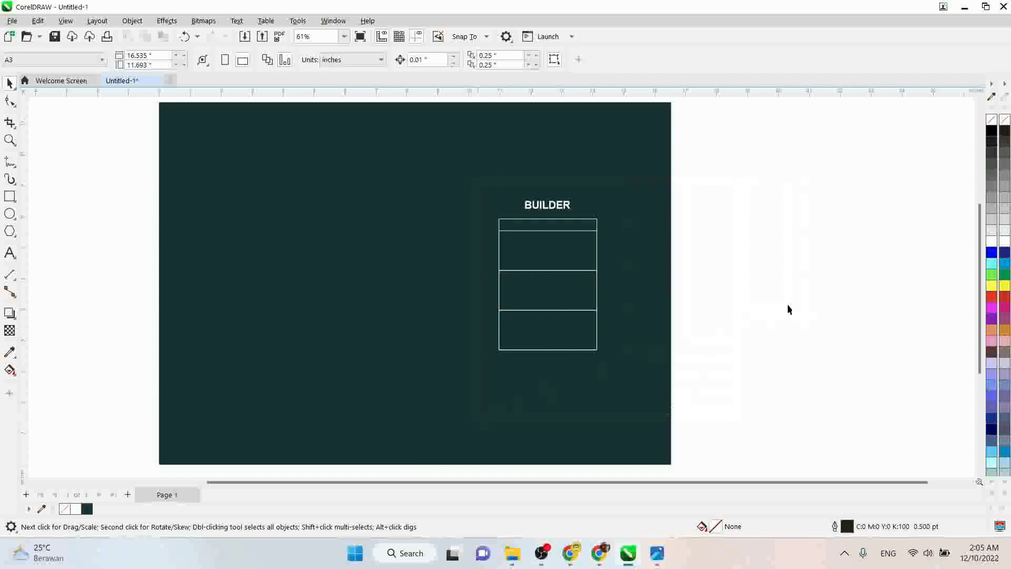
- Delete the header strip and the section rectangles inside the BUILDER frame, and select the empty outer frame
left_click(582, 266)
left_click(716, 230)
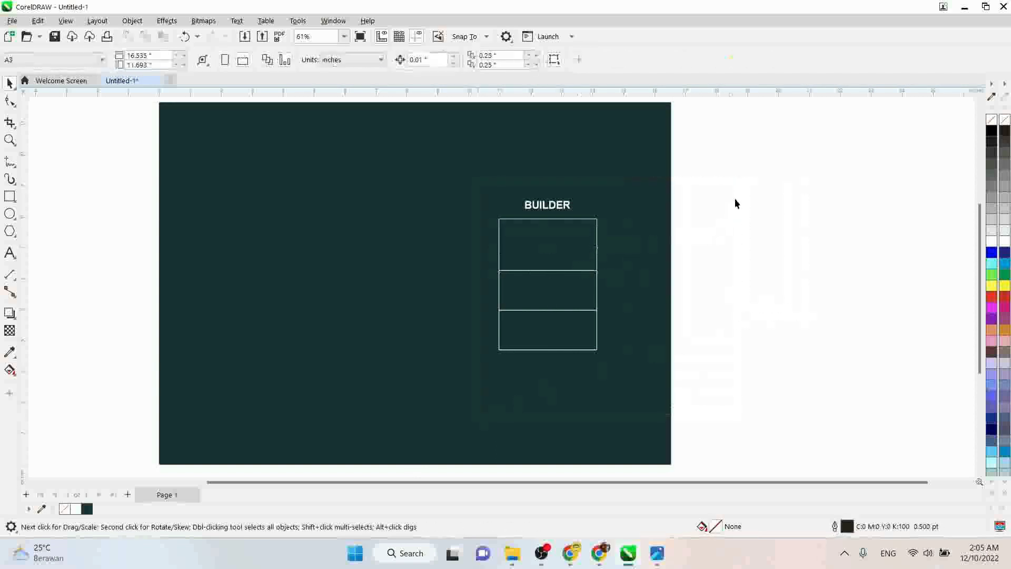
left_click(546, 302)
key("Delete")
left_click(563, 315)
key("Delete")
scroll(565, 268, "up", 2)
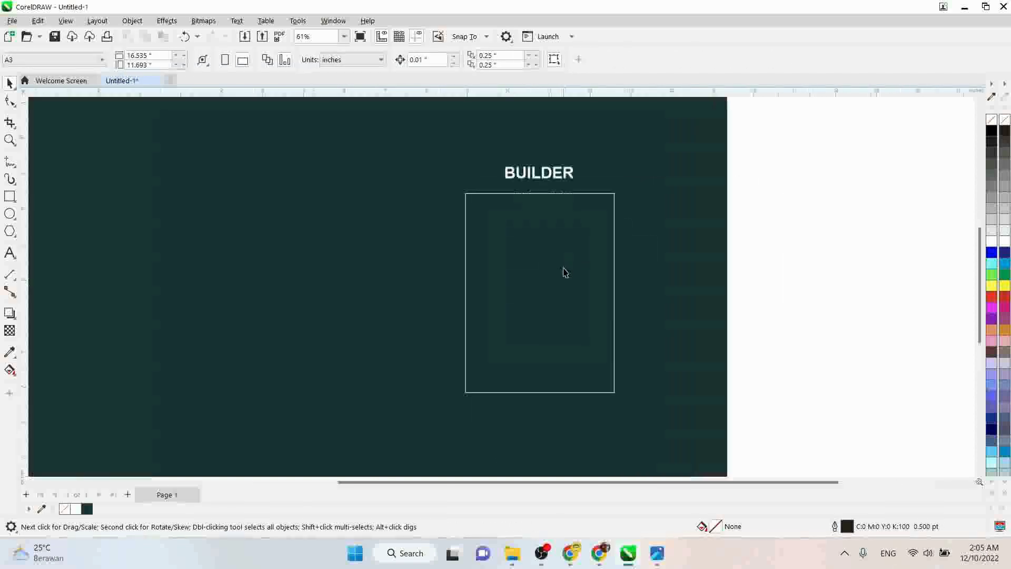
left_click(565, 268)
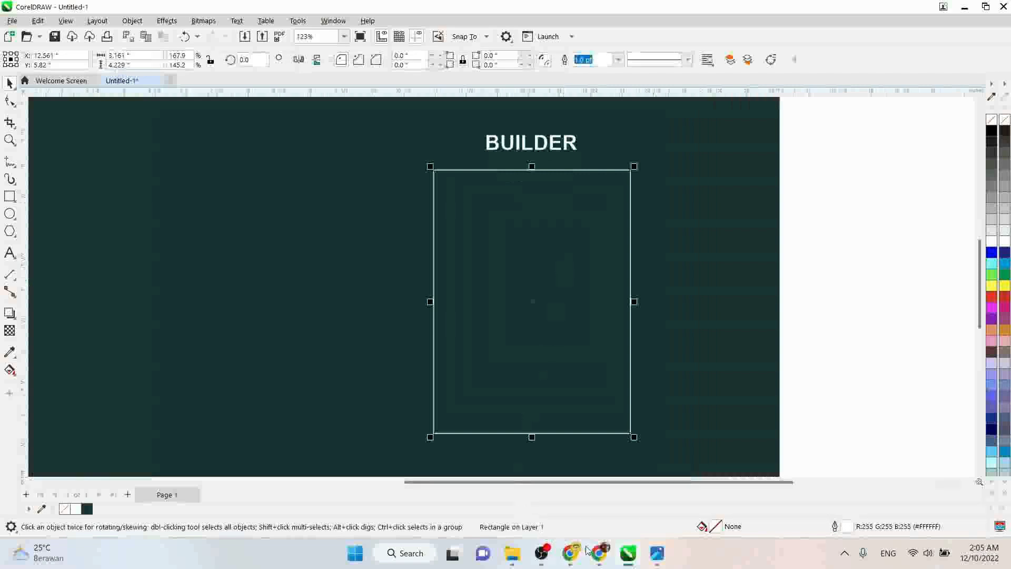
- Switch back to Elementor in the browser and try adding a single-column section to the Home page
left_click(571, 552)
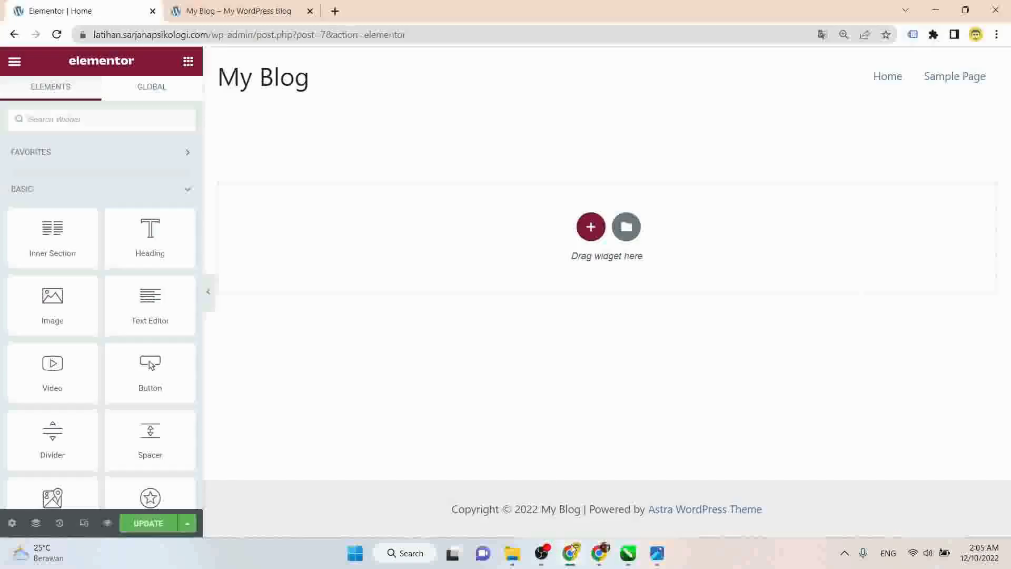
left_click(591, 227)
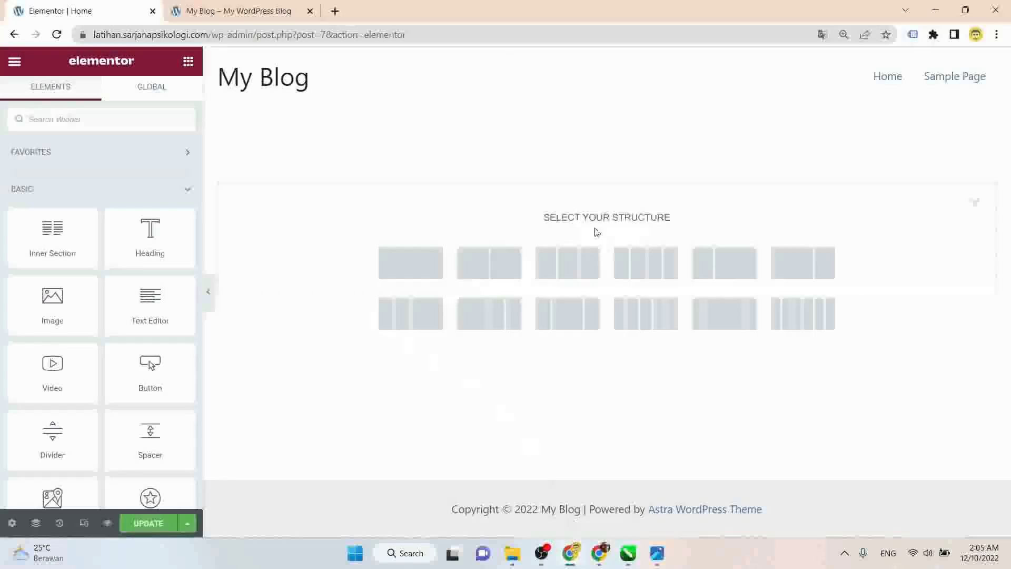
left_click(396, 278)
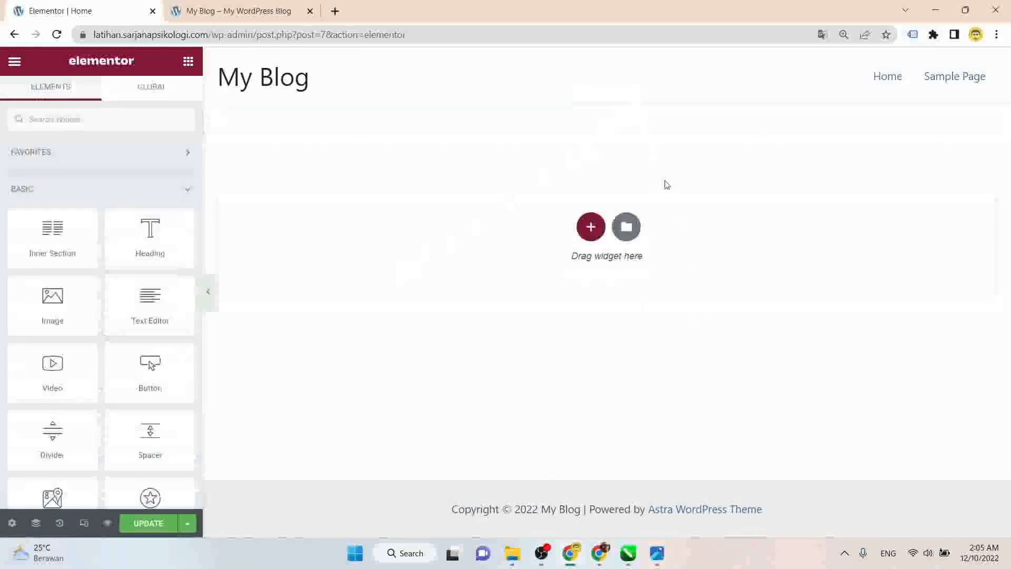
- Switch to CorelDRAW and make a shortened copy of the BUILDER frame, about 3.161 by 1.026 inches, aligned to the frame's upper edge
left_click(629, 552)
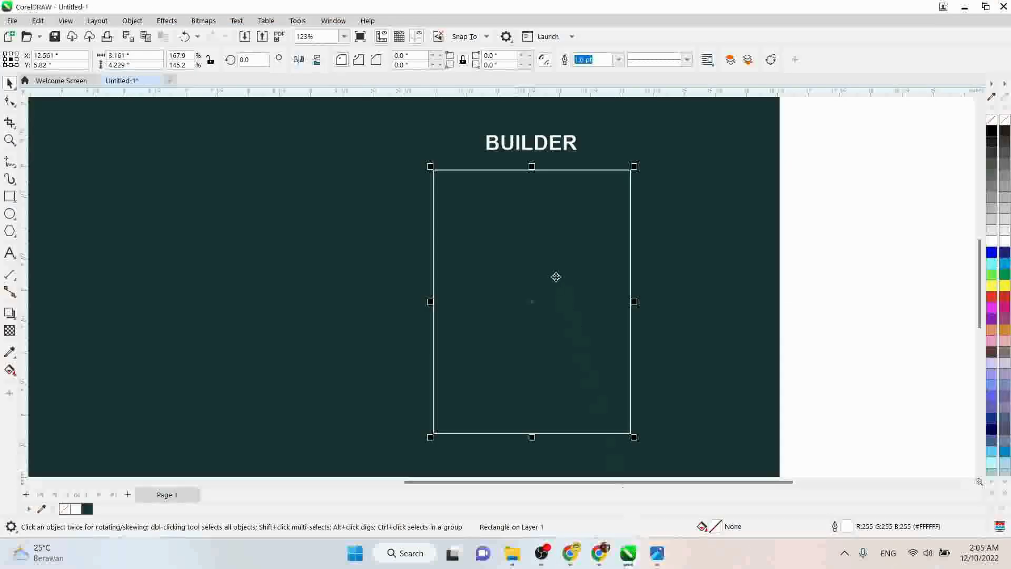
left_click(552, 416)
left_click_drag(532, 437, 533, 242)
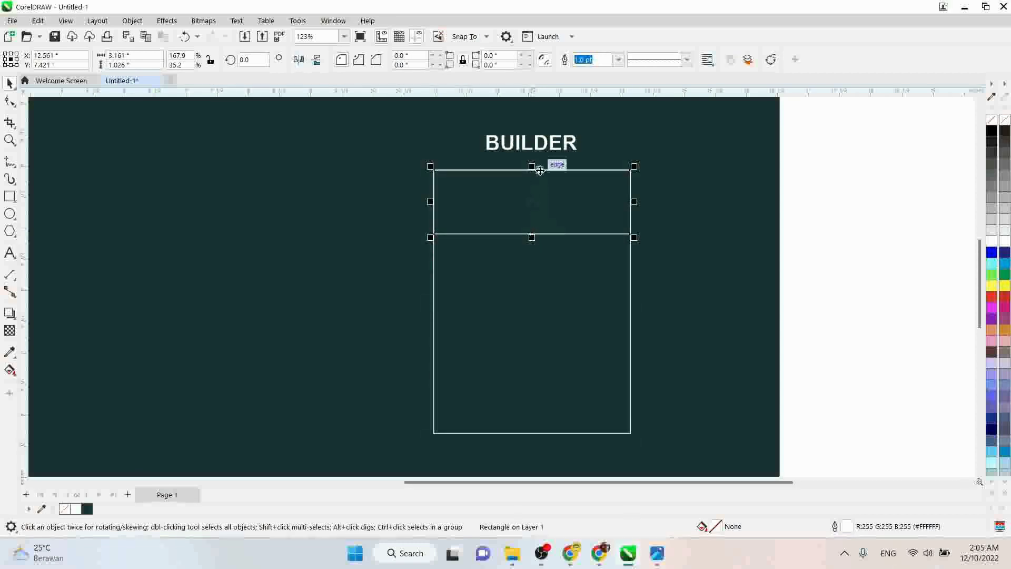
- Duplicate the strip downward inside the BUILDER frame to form stacked sections, and divide the second section into three equal columns
left_click_drag(532, 168, 533, 294)
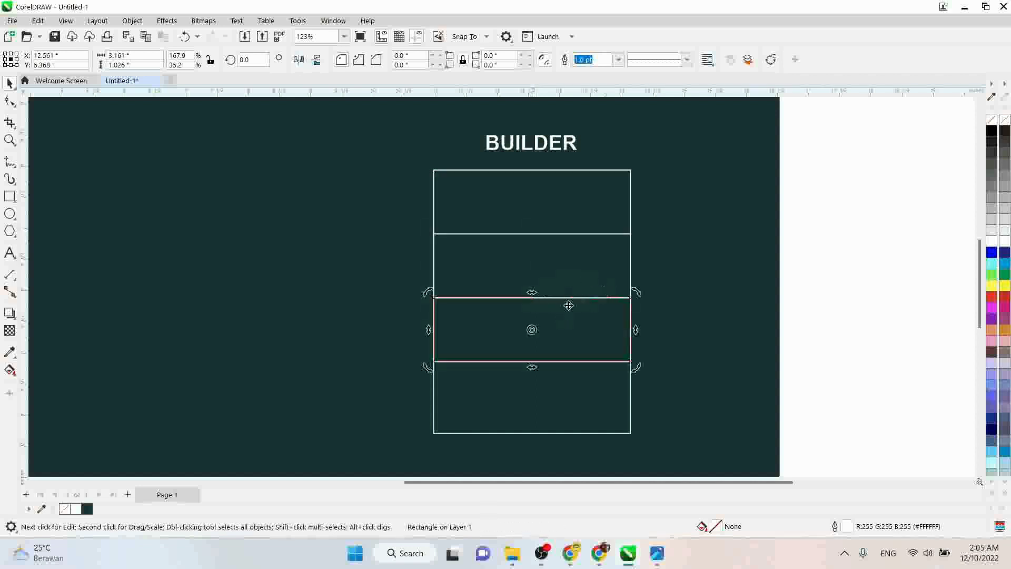
left_click(611, 273)
left_click_drag(634, 266, 509, 265)
left_click_drag(430, 266, 634, 266)
right_click(597, 268)
left_click(537, 266, "shift")
left_click(494, 263, "shift")
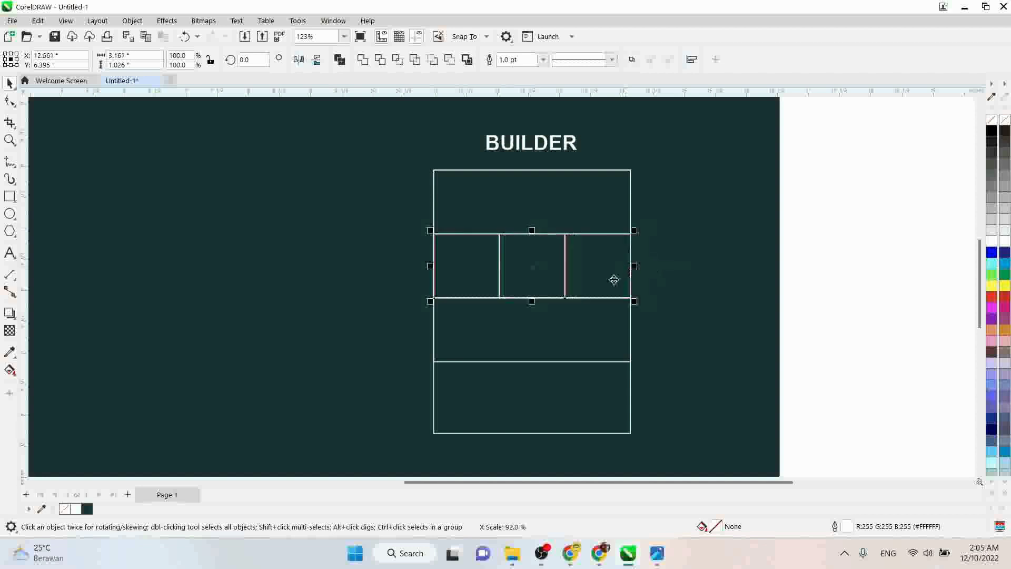
- Select the uppermost strip in the BUILDER frame and switch to the Elementor editor in the browser
left_click(542, 208)
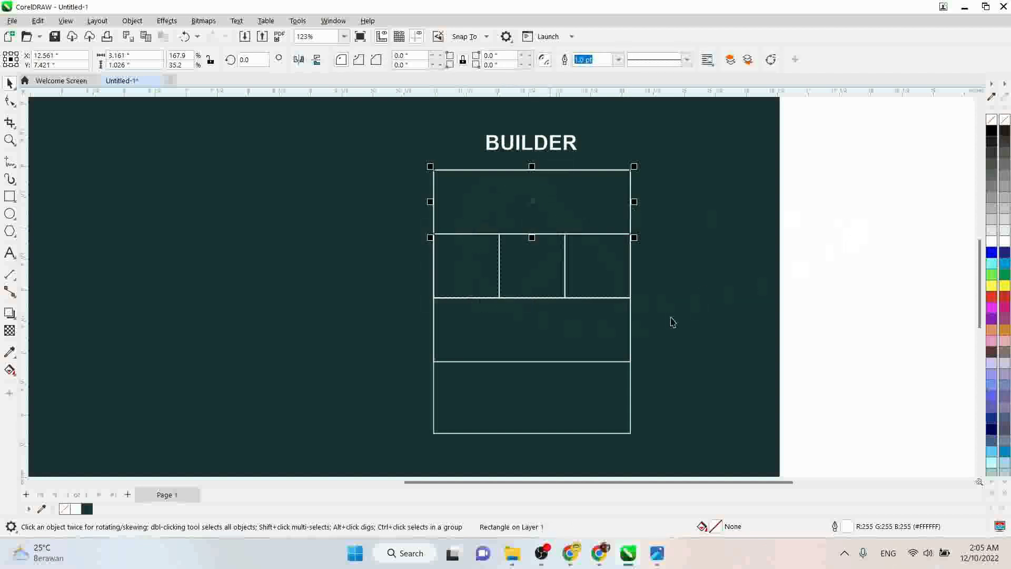
left_click(570, 553)
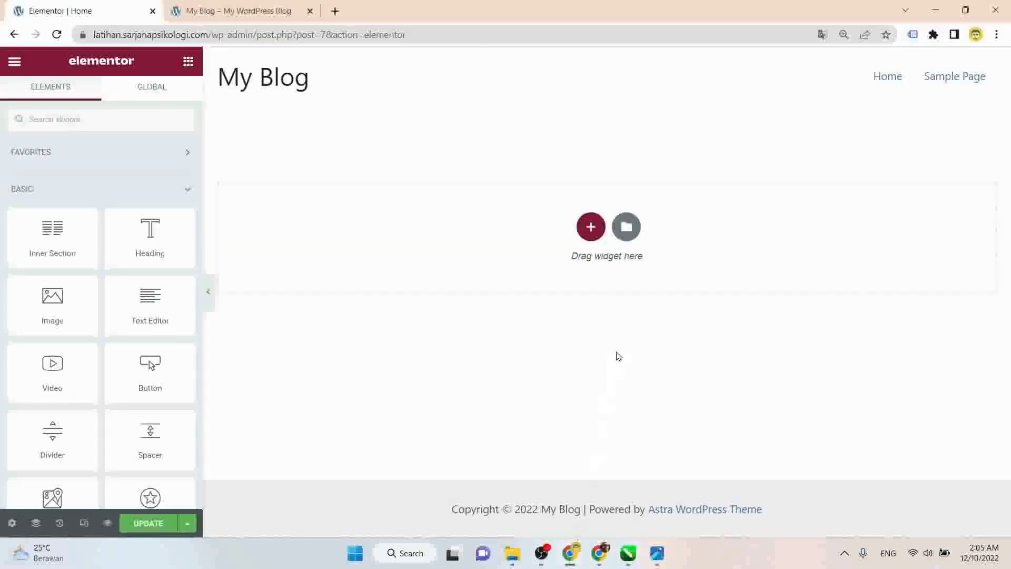
- Add a single-column section, a two-column section and another single-column section to the Home page
left_click(590, 227)
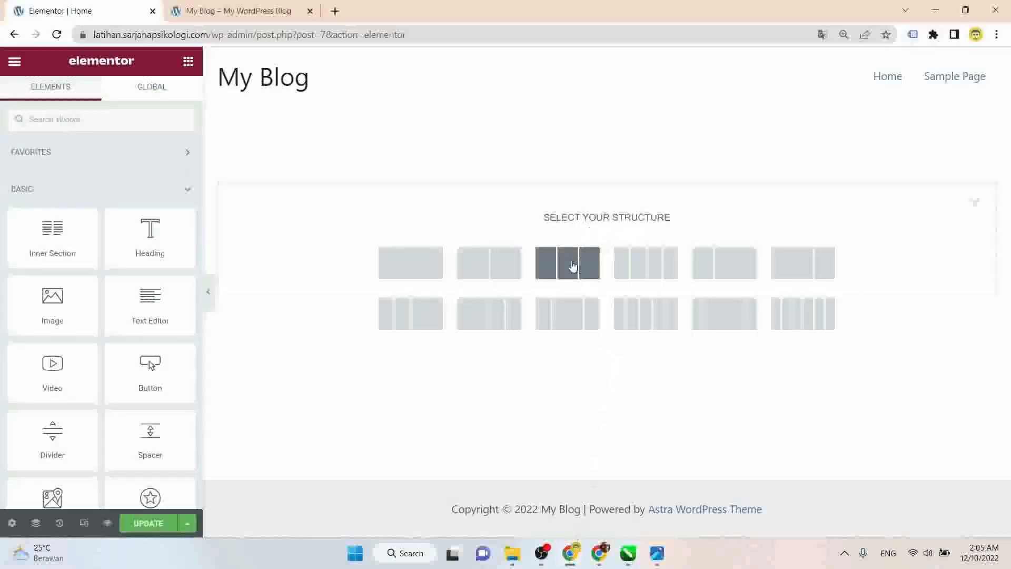
left_click(422, 275)
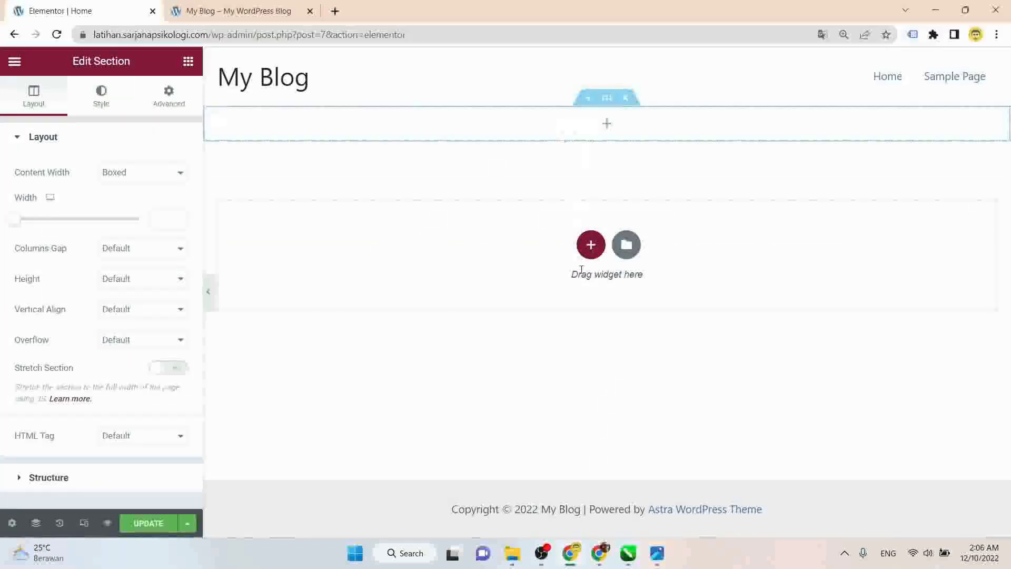
left_click(596, 253)
left_click(485, 297)
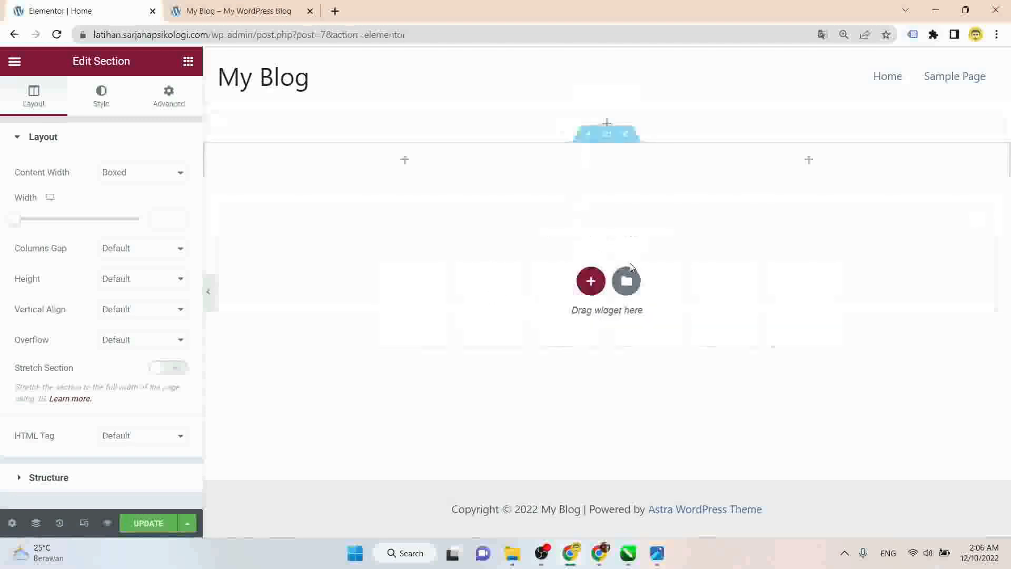
left_click(597, 282)
left_click(413, 331)
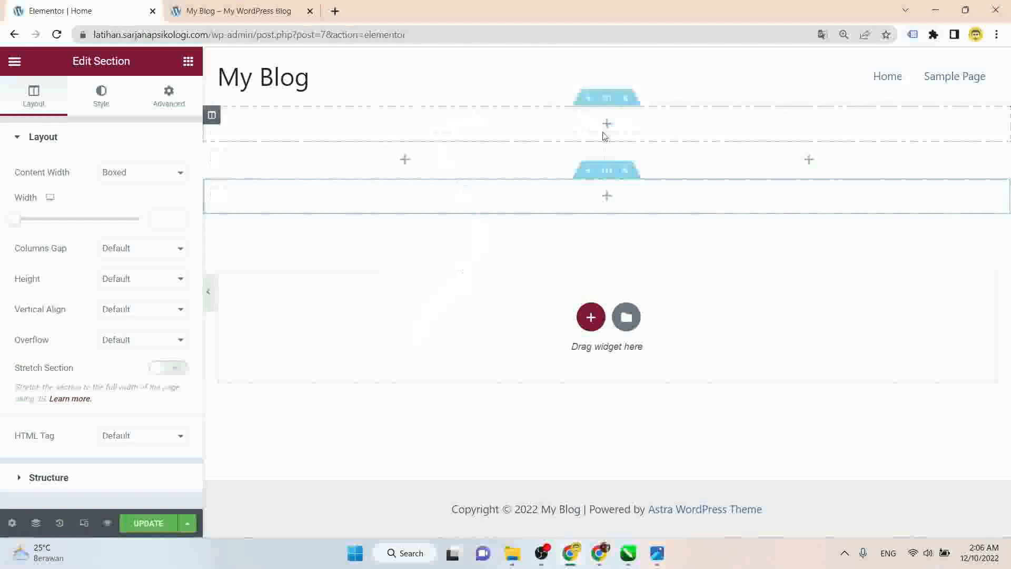
- Delete the three empty sections from the Home page
left_click(623, 171)
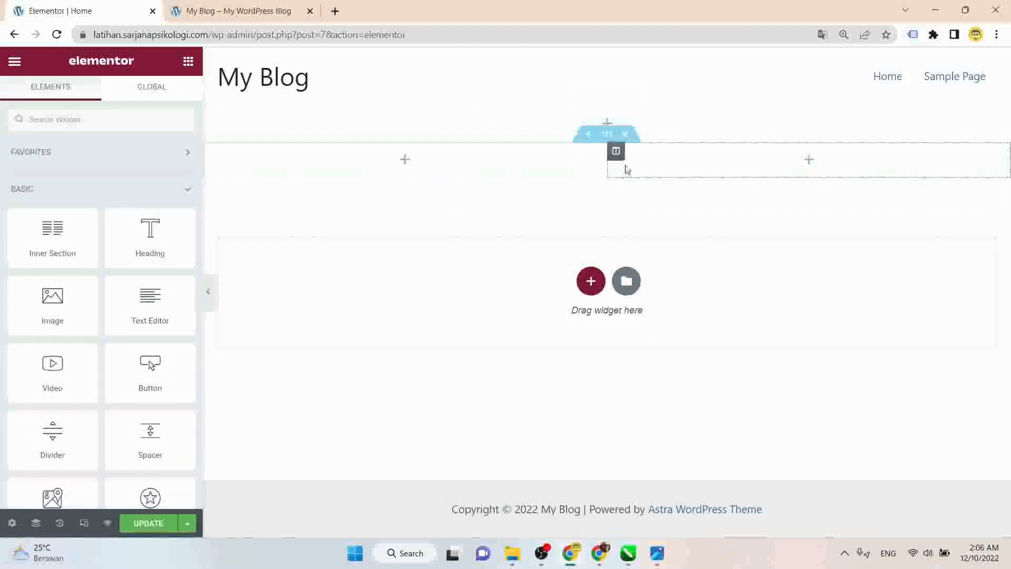
left_click(625, 137)
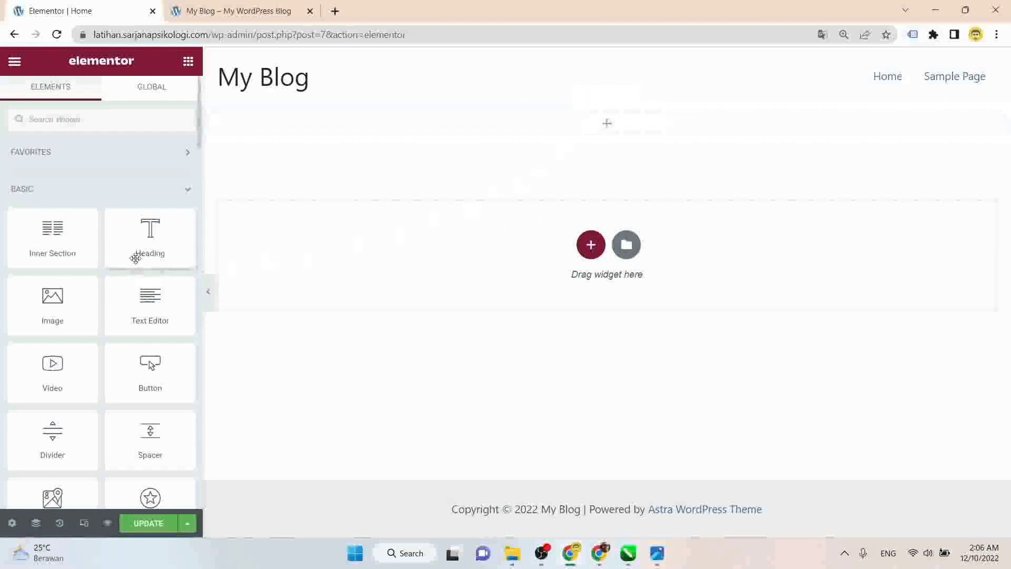
left_click(630, 99)
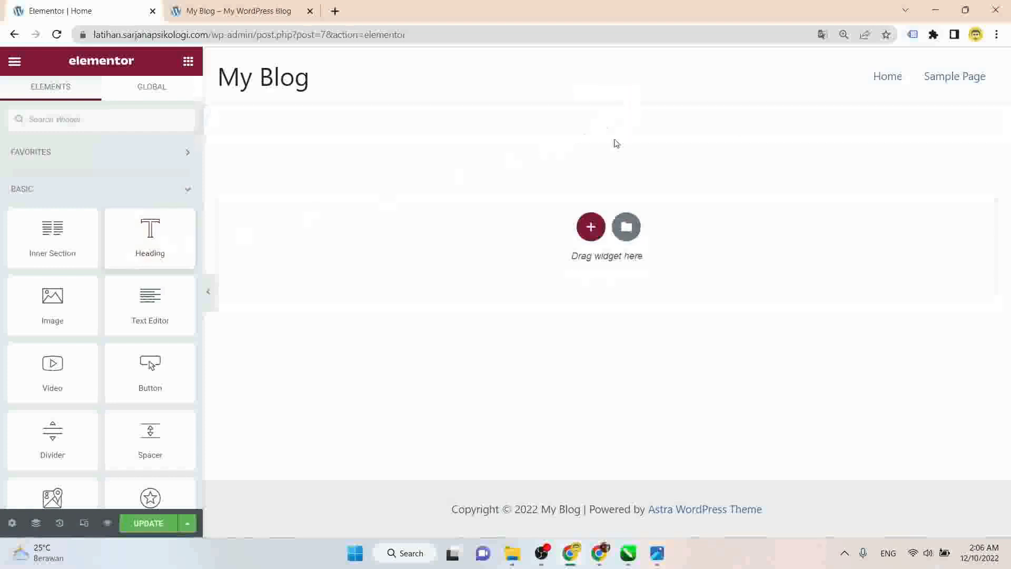
- Add a section with two equal columns and place a Heading and a Text Editor widget in its right column
left_click(590, 226)
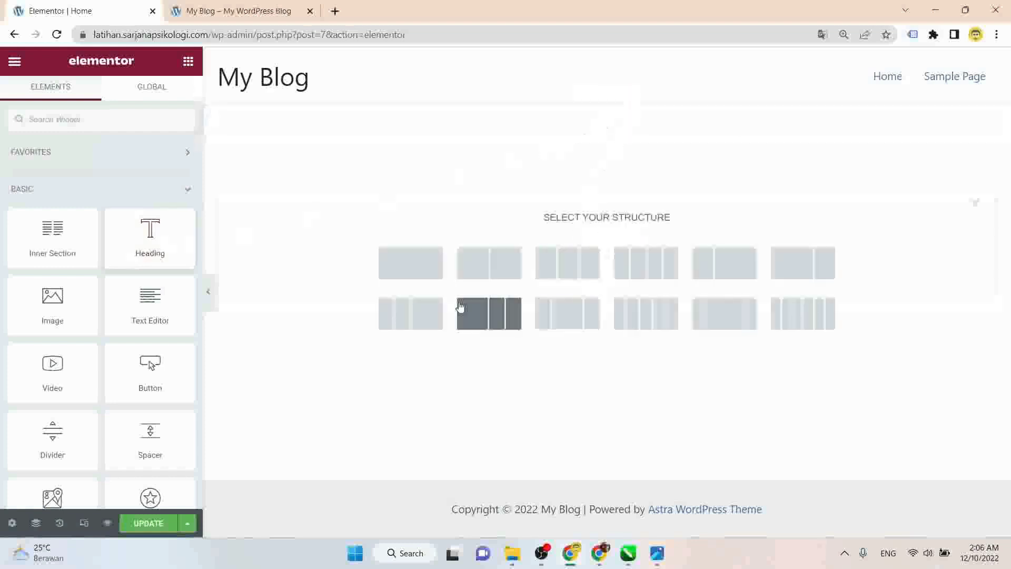
left_click(491, 260)
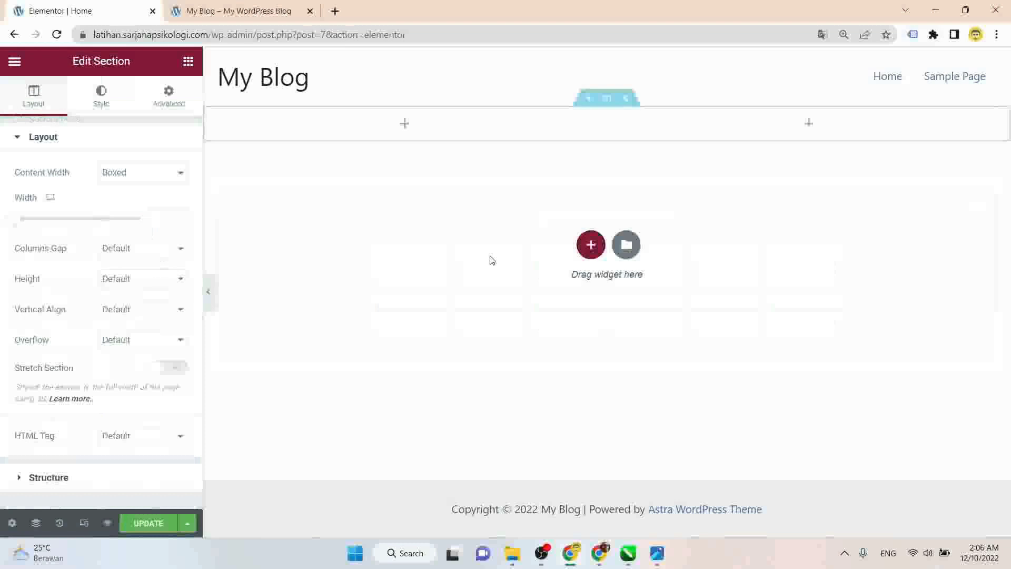
left_click(188, 61)
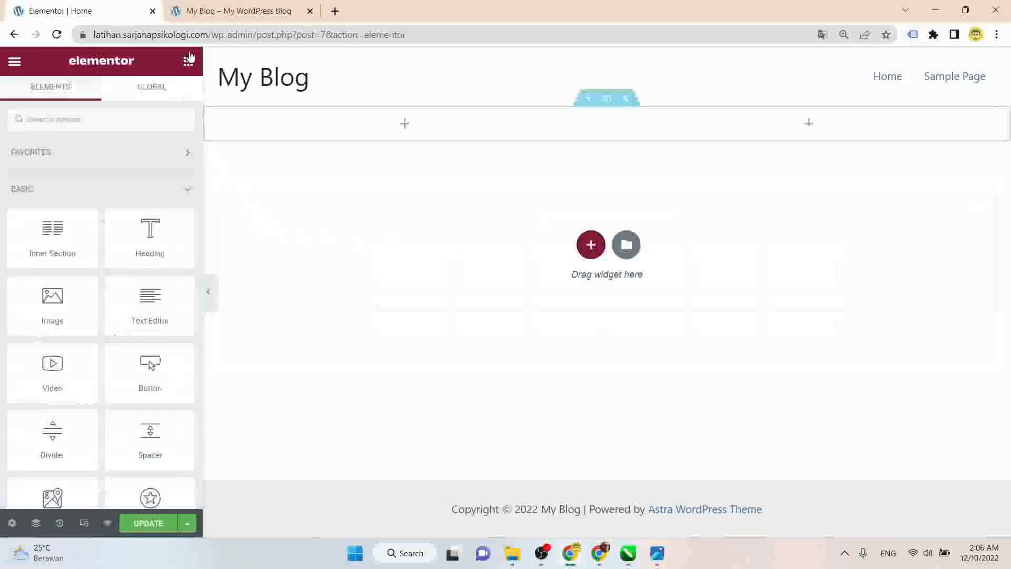
left_click_drag(176, 244, 733, 137)
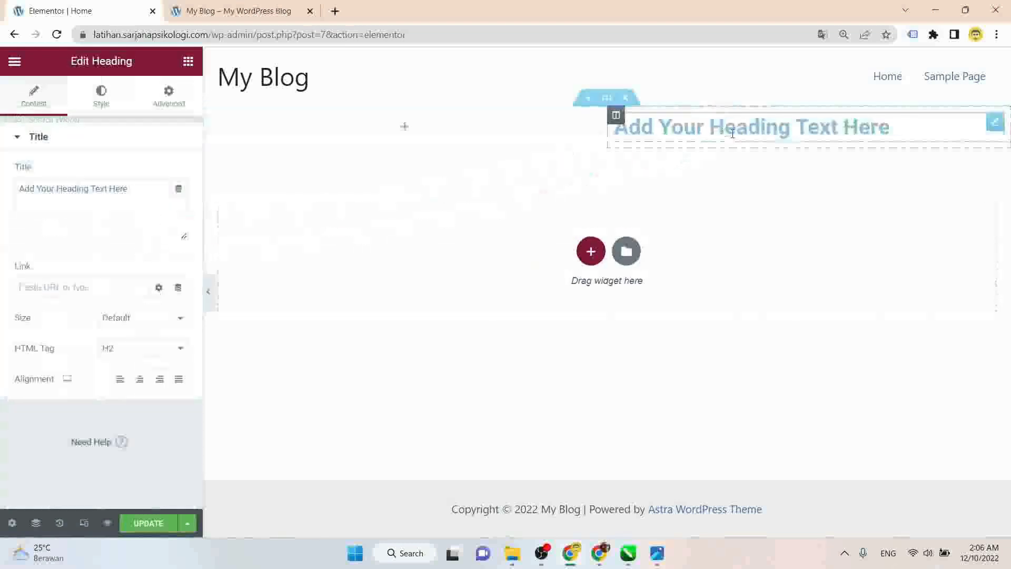
left_click(191, 63)
left_click_drag(150, 305, 827, 133)
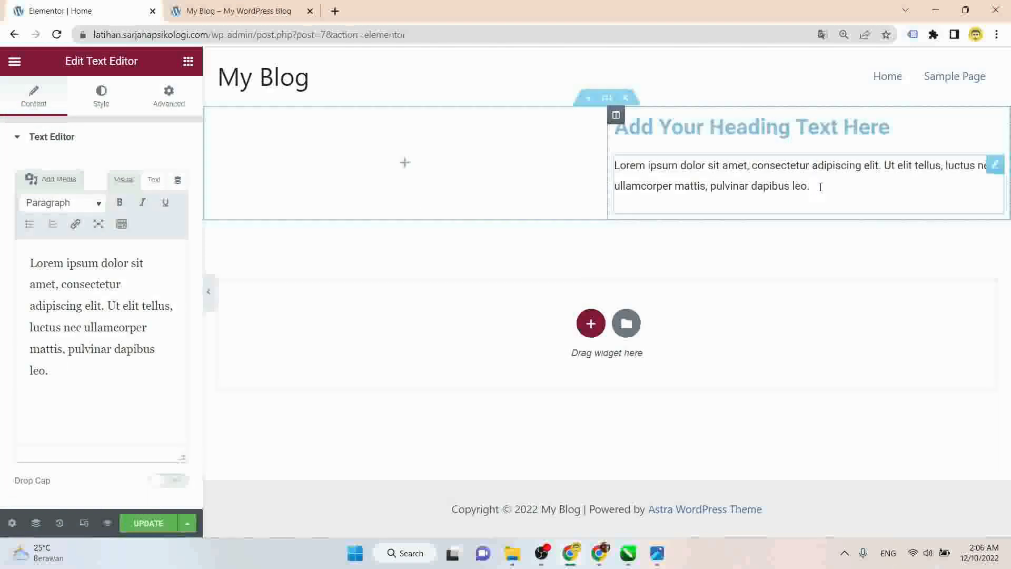
- Replace the heading's placeholder text with "Hi Saya Sarjana Psikologi"
left_click_drag(820, 187, 615, 166)
left_click(890, 125)
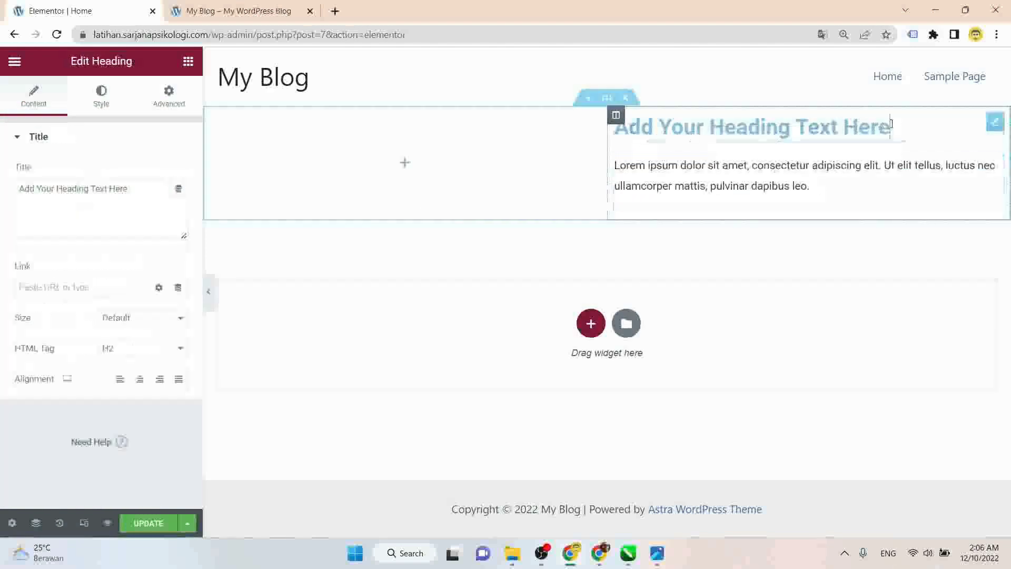
left_click_drag(891, 125, 605, 125)
type("Hi")
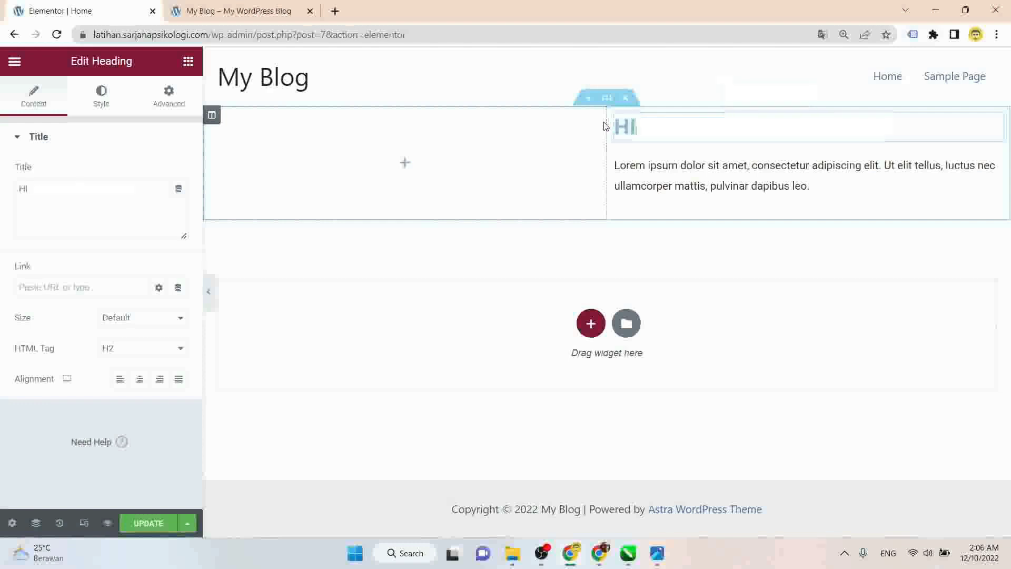
type(" Saya")
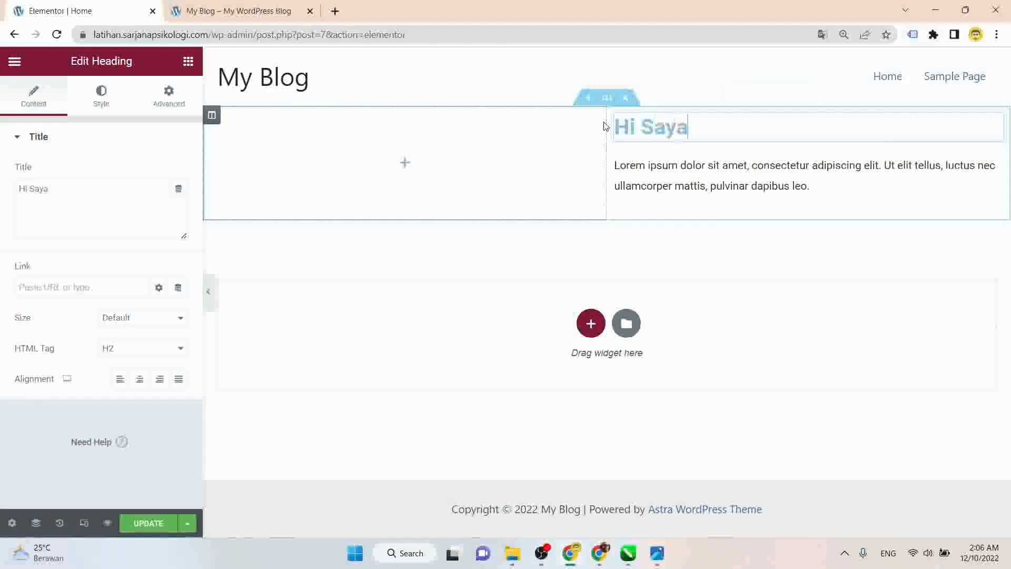
type(" A")
key("BackSpace")
type("Sarjana ")
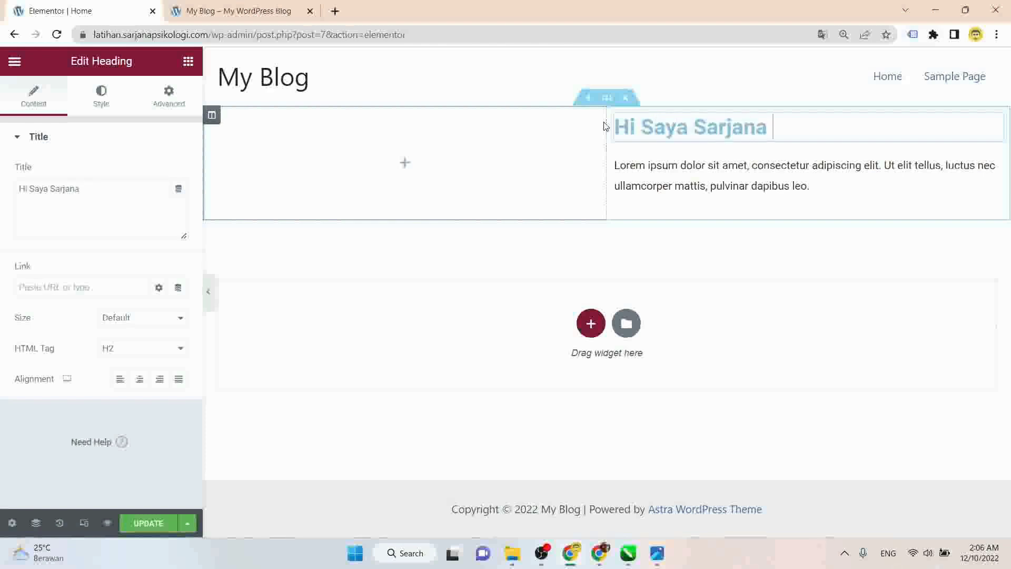
type("Psikologi")
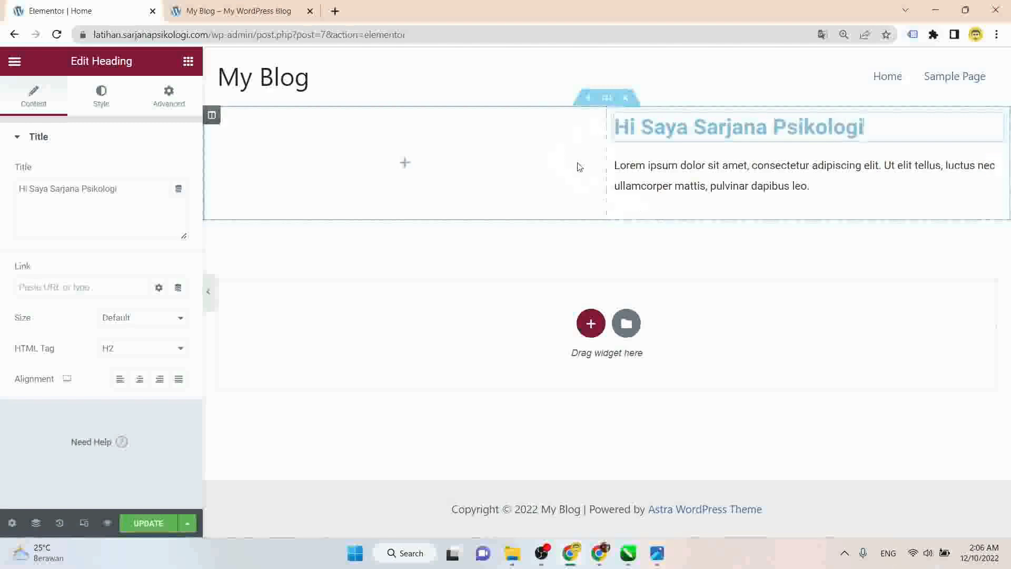
- Open the two-column section's settings and compare its Layout and Style options with the widget list
left_click(607, 98)
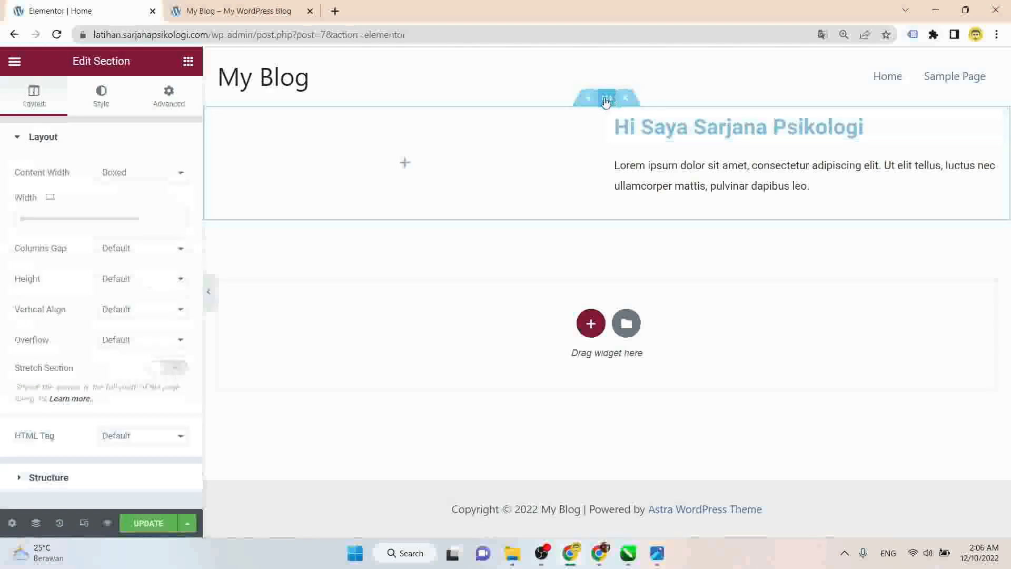
left_click(112, 104)
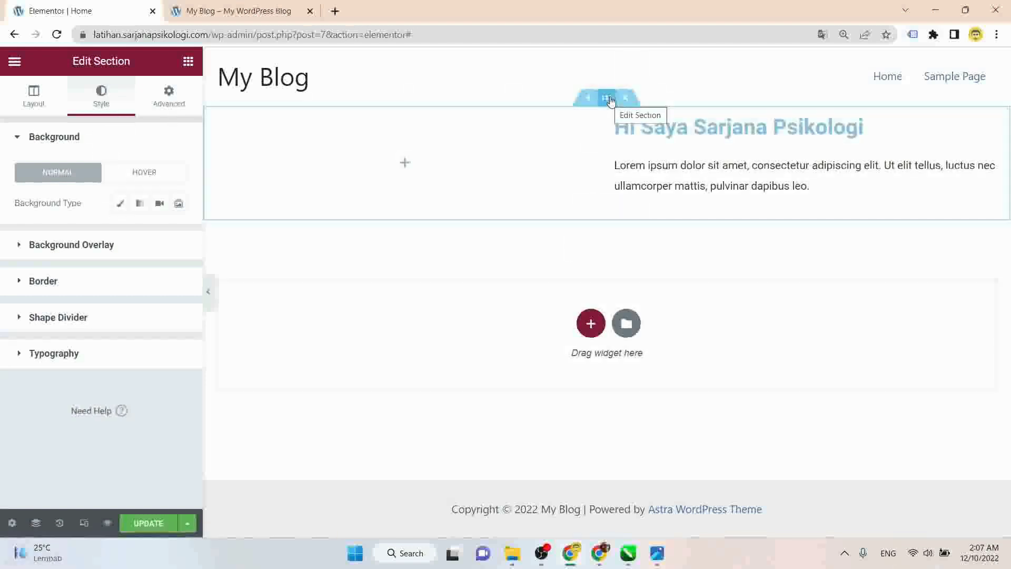
left_click(189, 63)
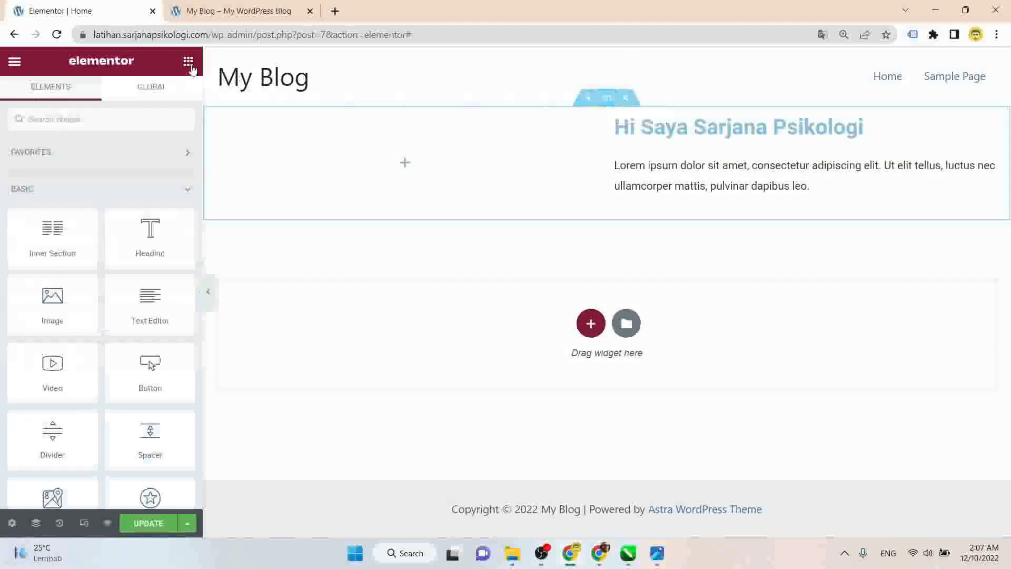
left_click(606, 100)
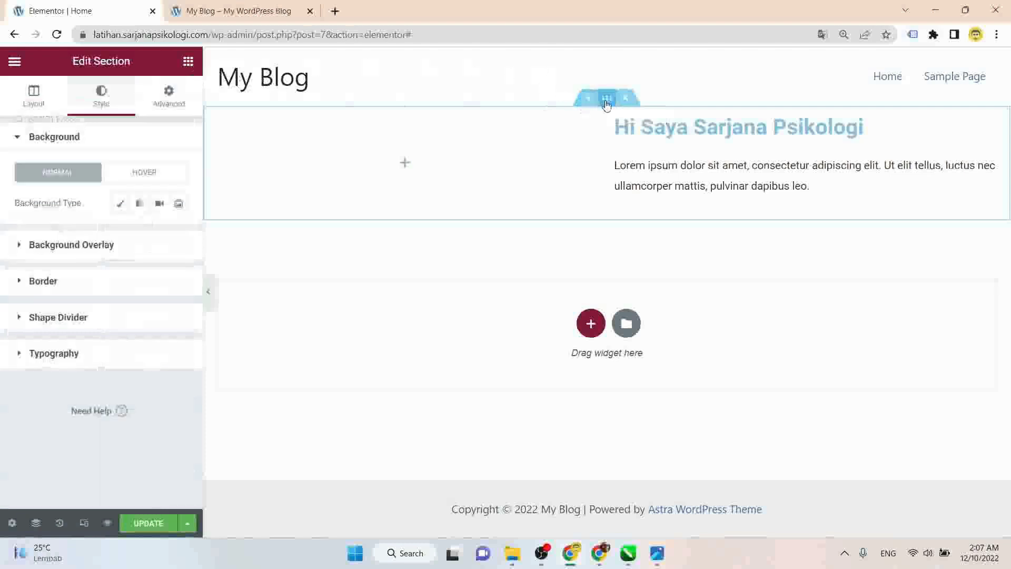
left_click(34, 100)
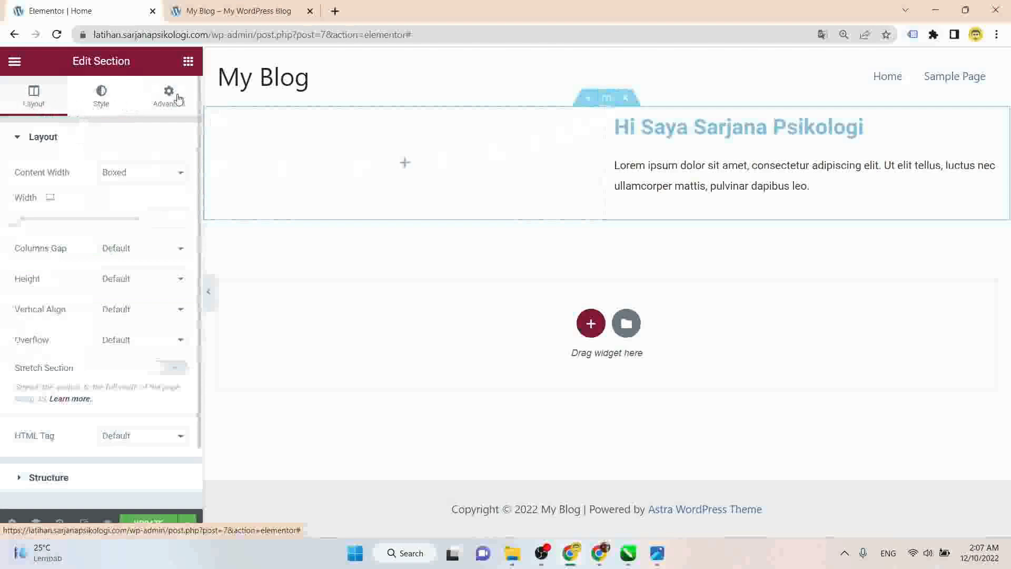
- Try Full Width as the section's content width and return it to Boxed
left_click(142, 173)
left_click(139, 196)
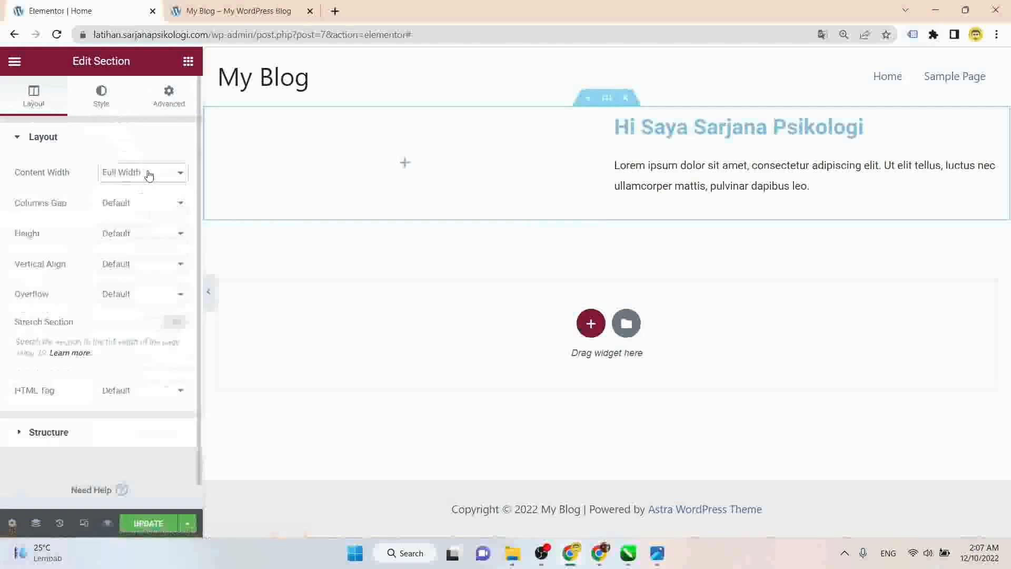
left_click(149, 174)
left_click(141, 190)
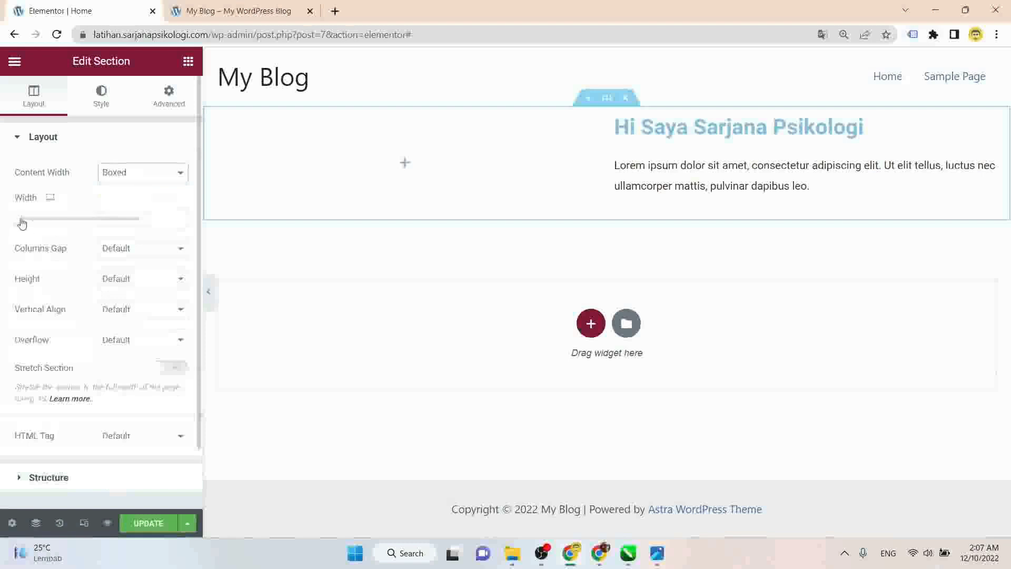
- Set the section's boxed content width to 784 and look over the remaining layout options
left_click_drag(20, 221, 52, 224)
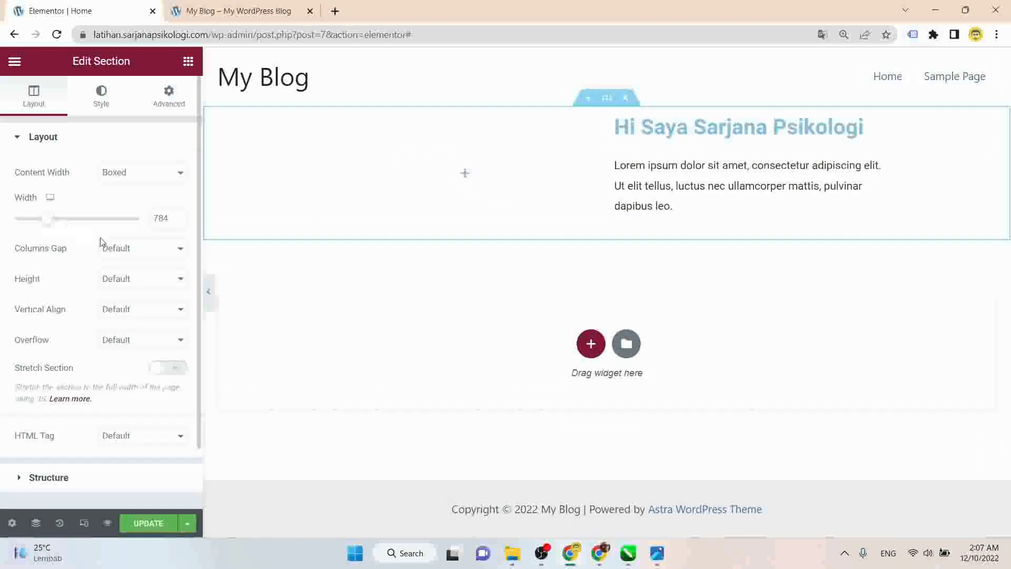
scroll(100, 268, "down", 2)
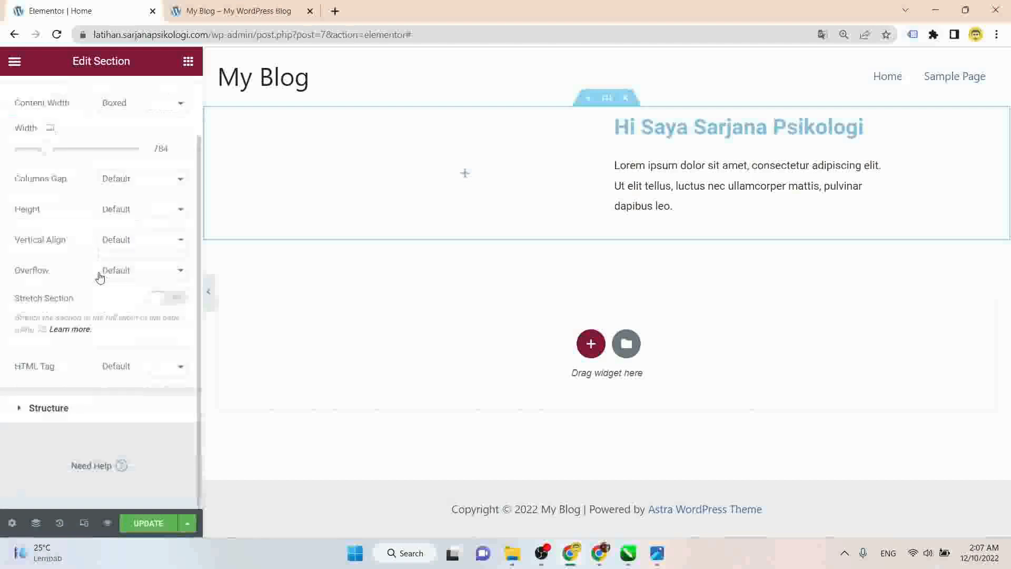
scroll(100, 252, "up", 2)
- Give the section a Classic background in dark blue #2C3757
left_click(102, 102)
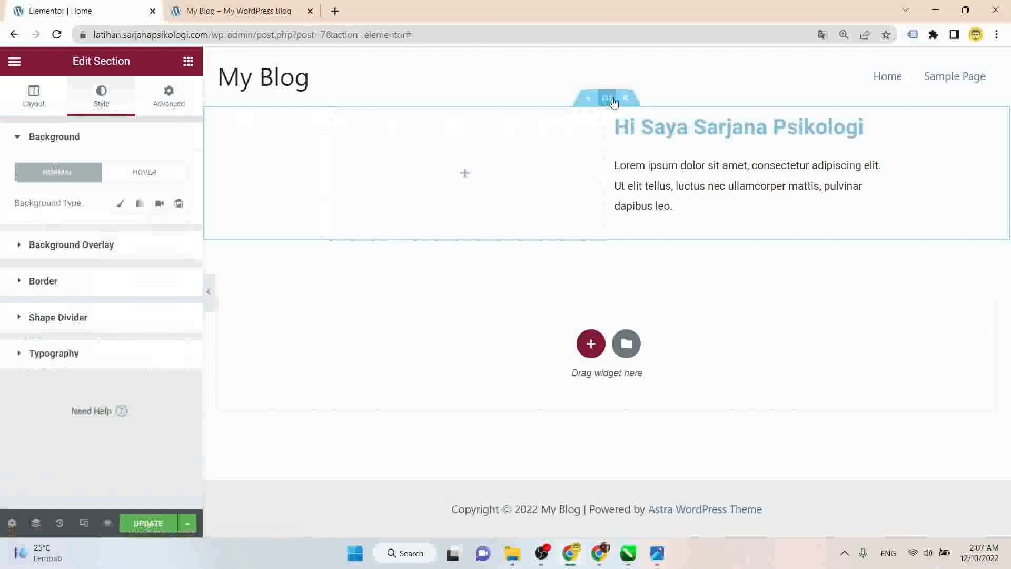
left_click(121, 205)
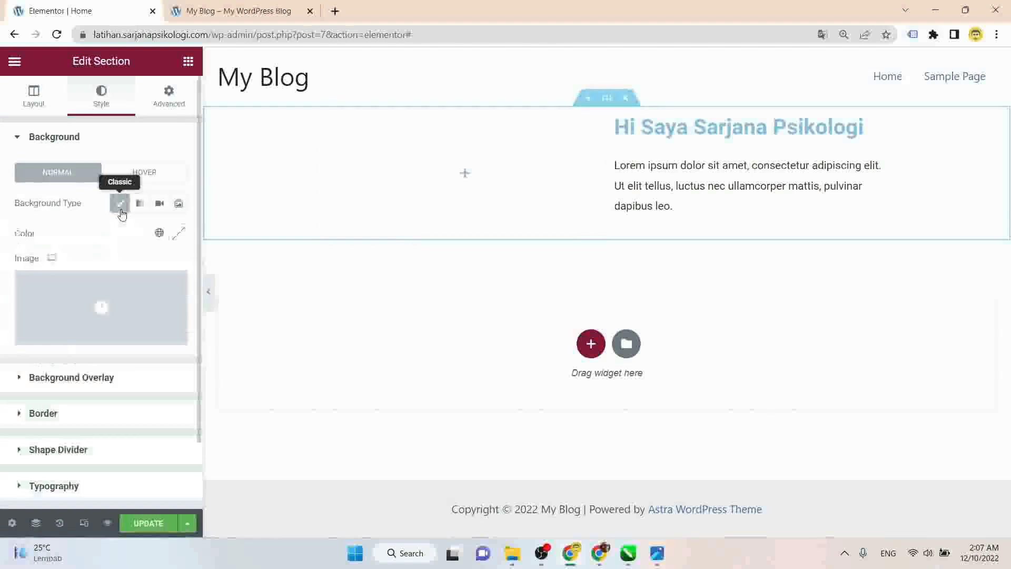
left_click(179, 233)
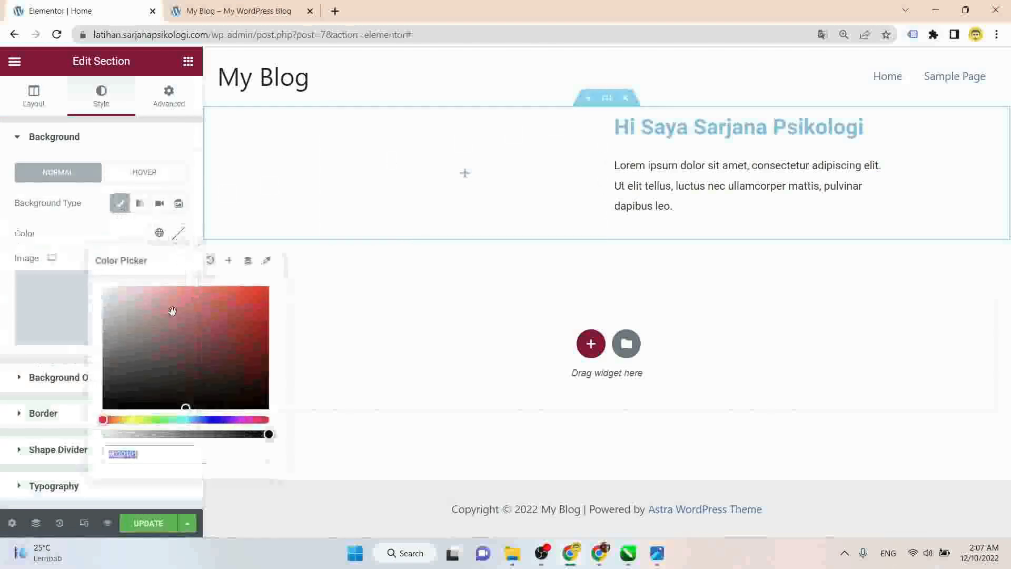
left_click(181, 309)
left_click(184, 379)
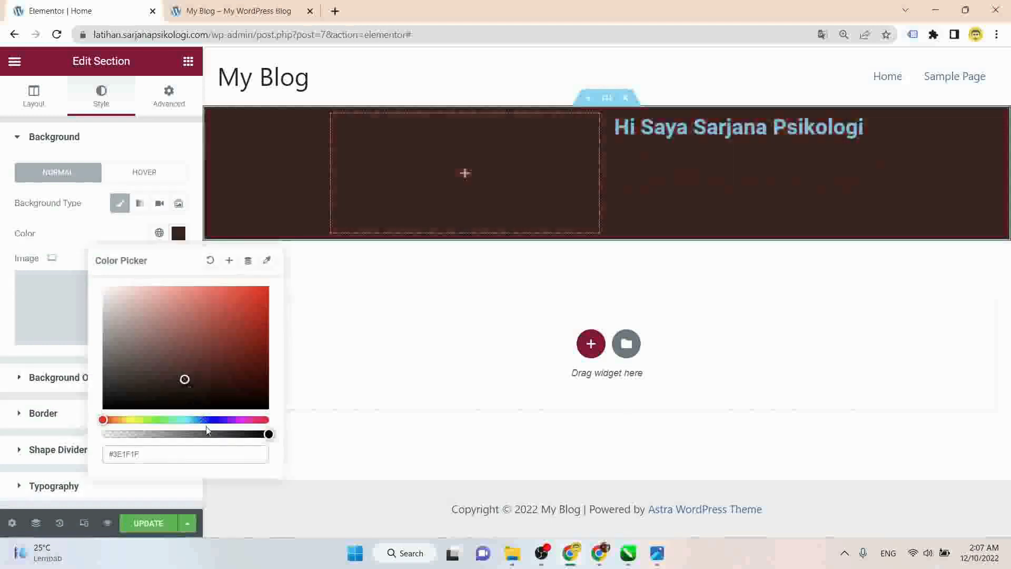
left_click(209, 419)
mouse_move(221, 339)
left_mouse_down()
mouse_move(246, 353)
mouse_move(184, 367)
left_mouse_up()
left_click_drag(209, 419, 205, 418)
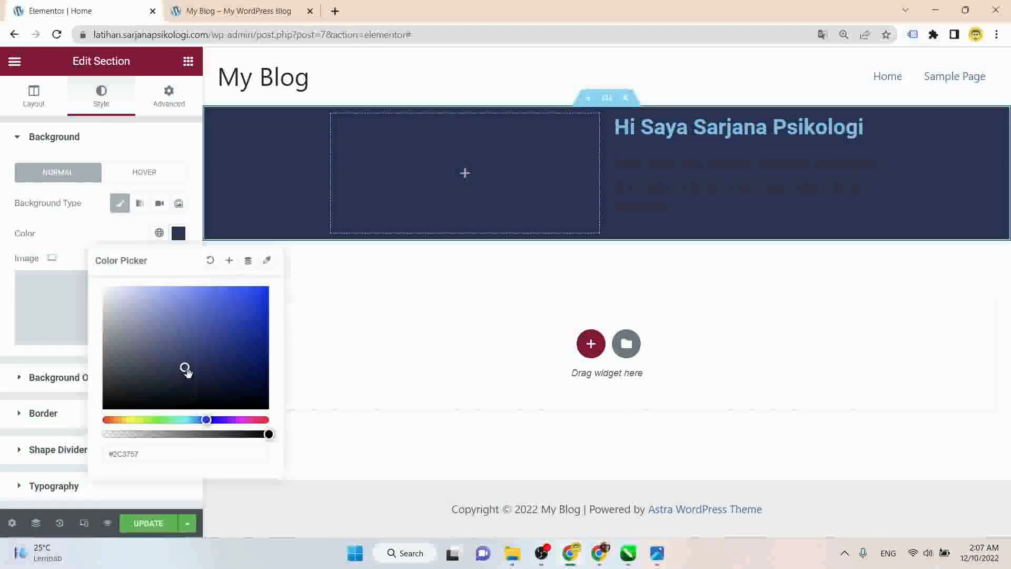
- Darken the two-column section's background color to a deeper navy and open the text widget's style settings
left_click_drag(185, 371, 227, 381)
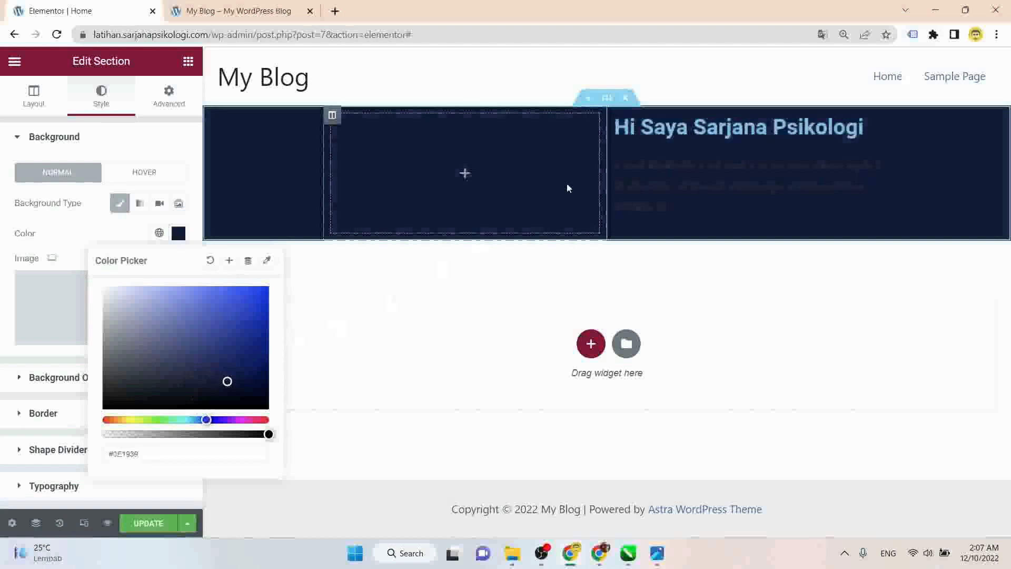
left_click(711, 184)
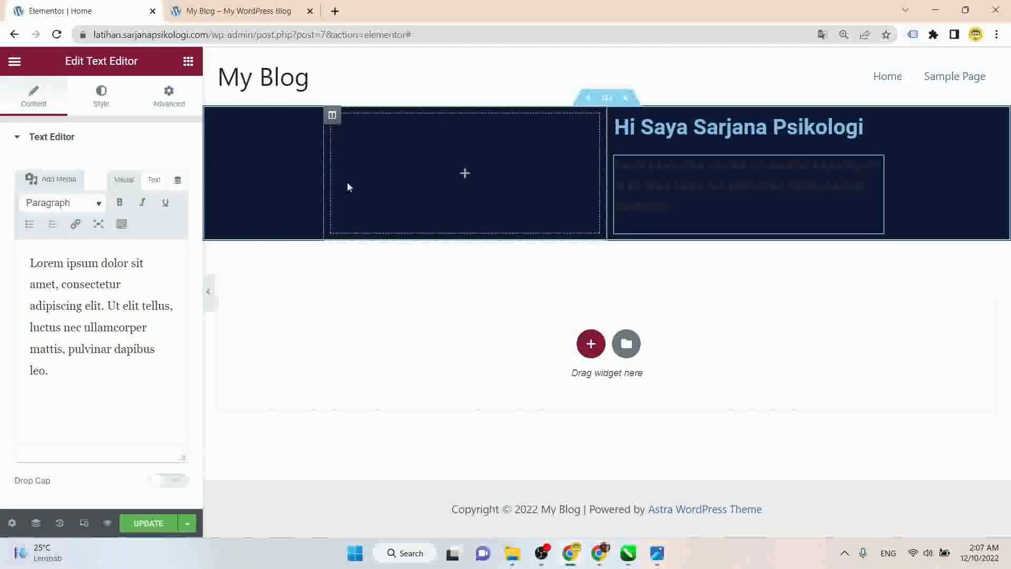
left_click(101, 97)
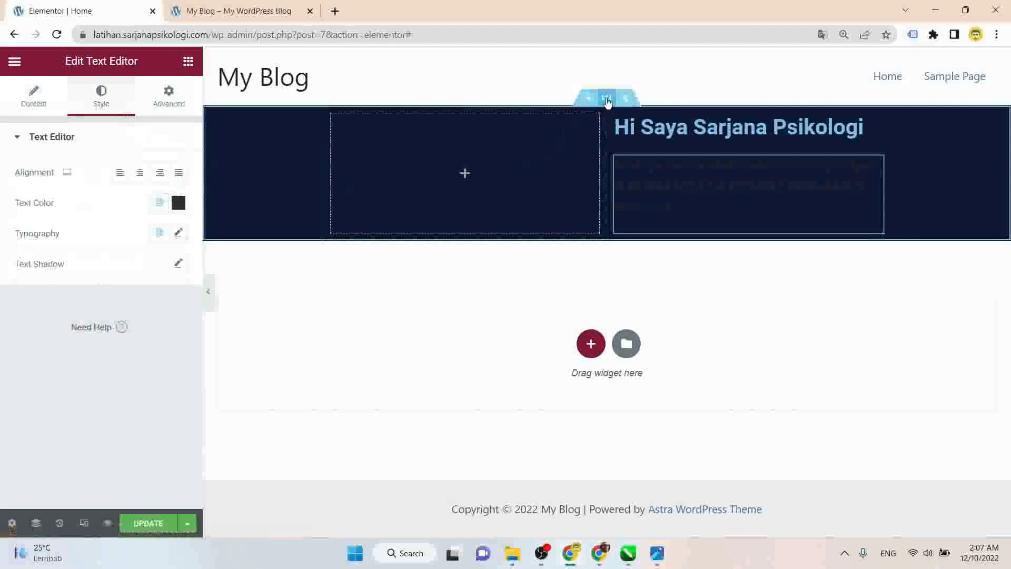
- Open the section's background image chooser, view the media library and close it without inserting an image
left_click(216, 190)
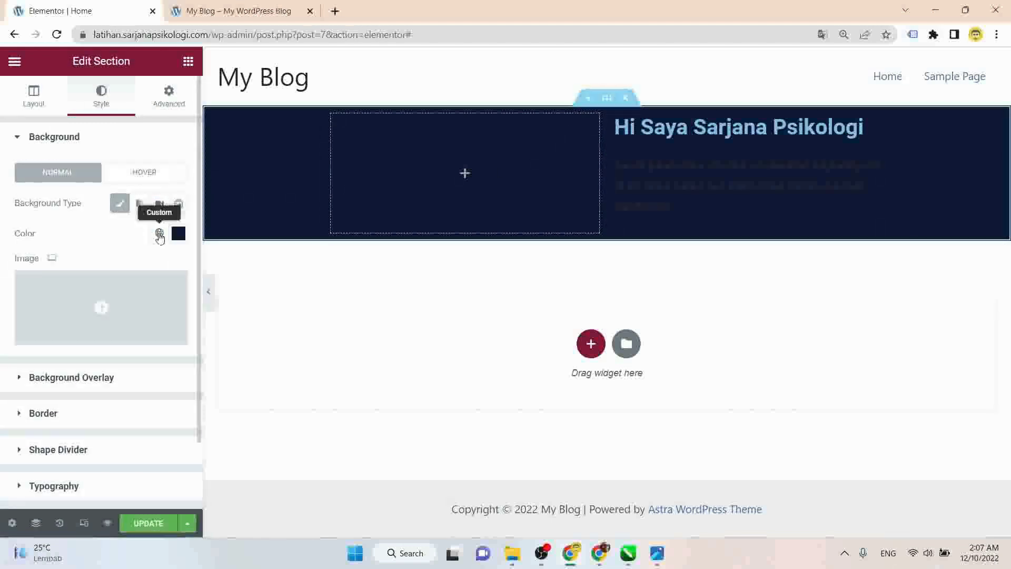
left_click(110, 319)
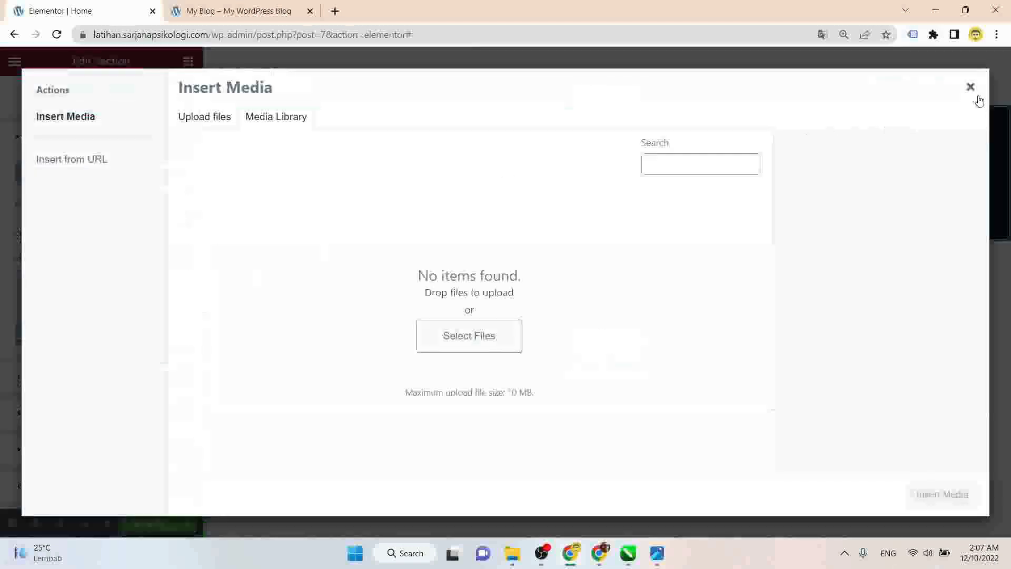
left_click(970, 87)
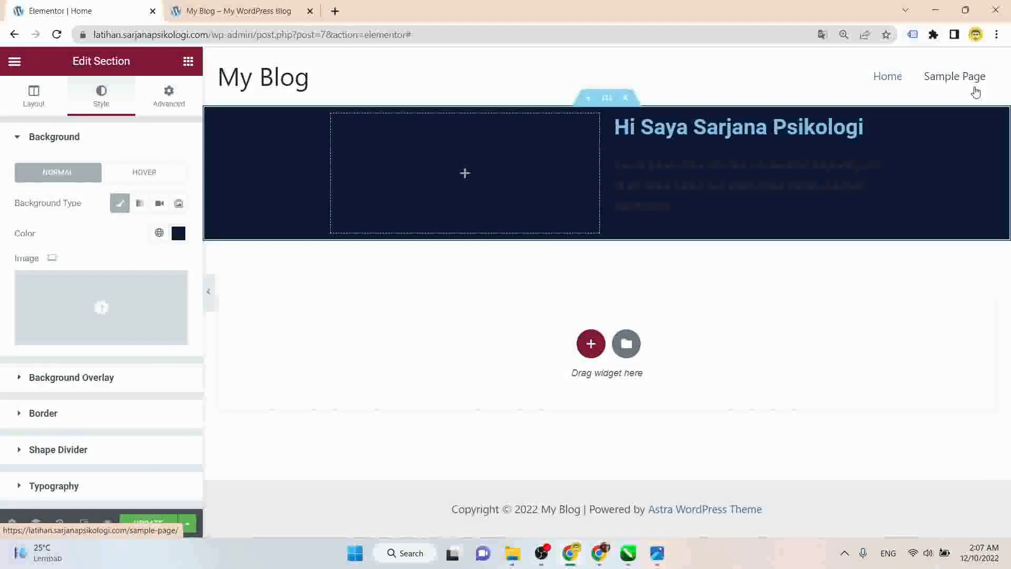
- Set the text color of the "Hi Saya Sarjana Psikologi" heading to near-white #F5F7FB
left_click(777, 136)
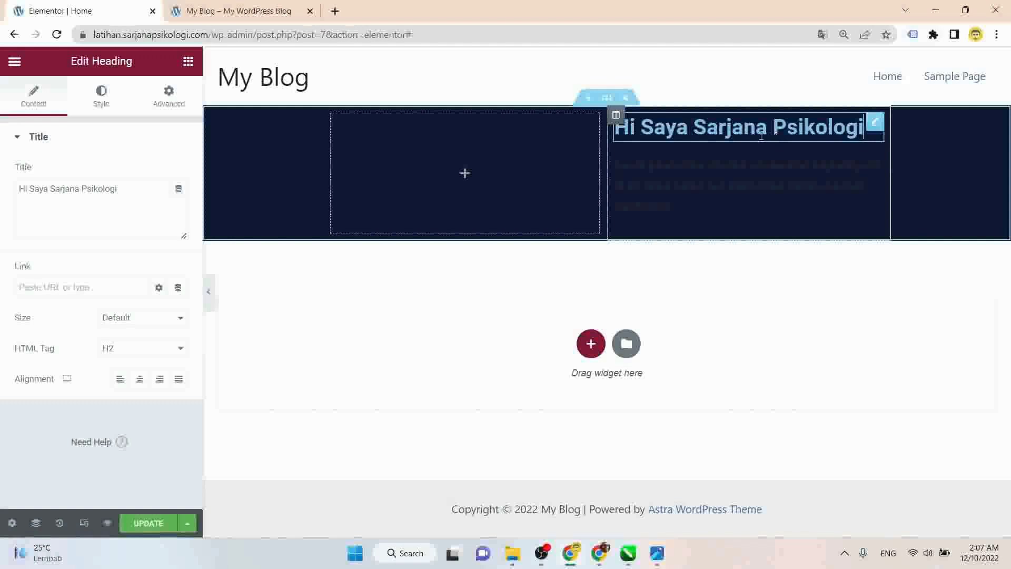
left_click(606, 97)
left_click_drag(874, 122, 873, 127)
left_click(874, 125)
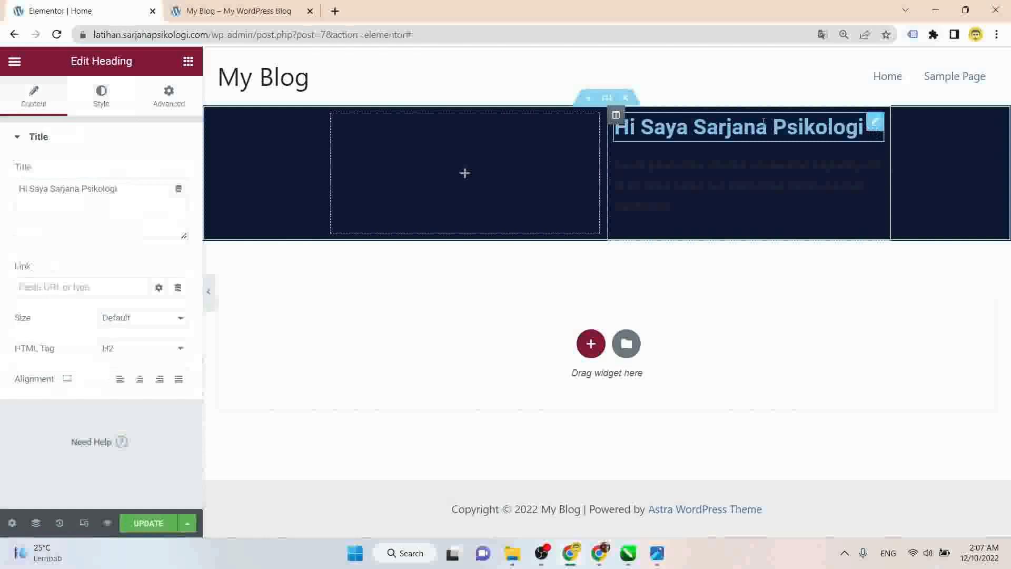
left_click(102, 99)
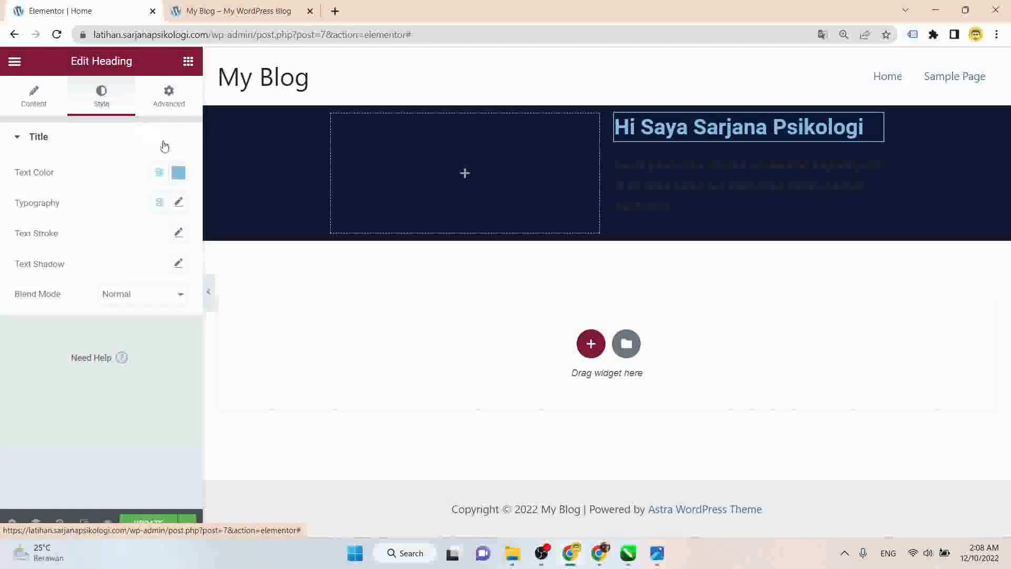
left_click(178, 173)
left_click(104, 228)
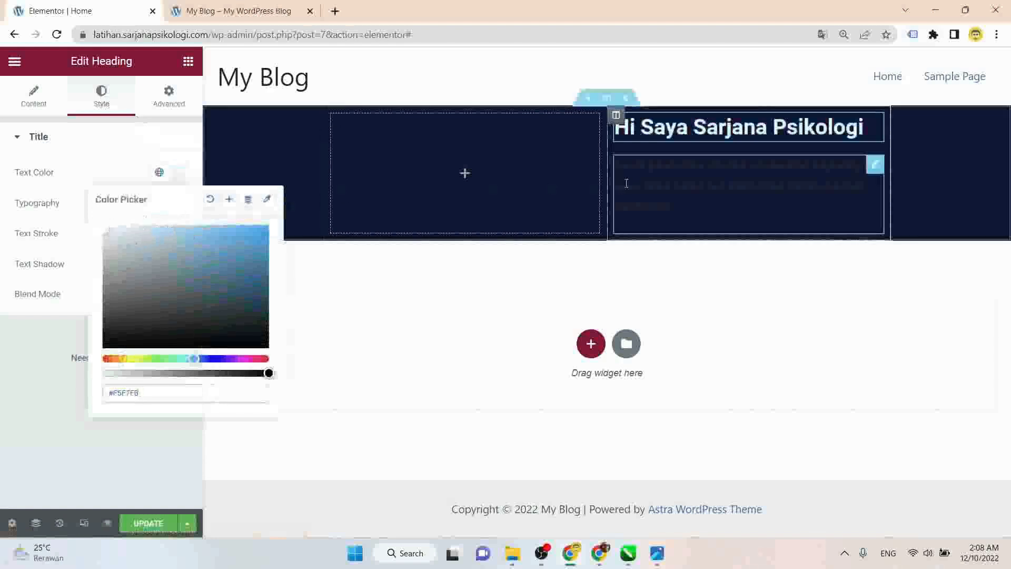
- Set the lorem ipsum paragraph's text color to white #FFFFFF and reselect the heading above it
left_click(626, 183)
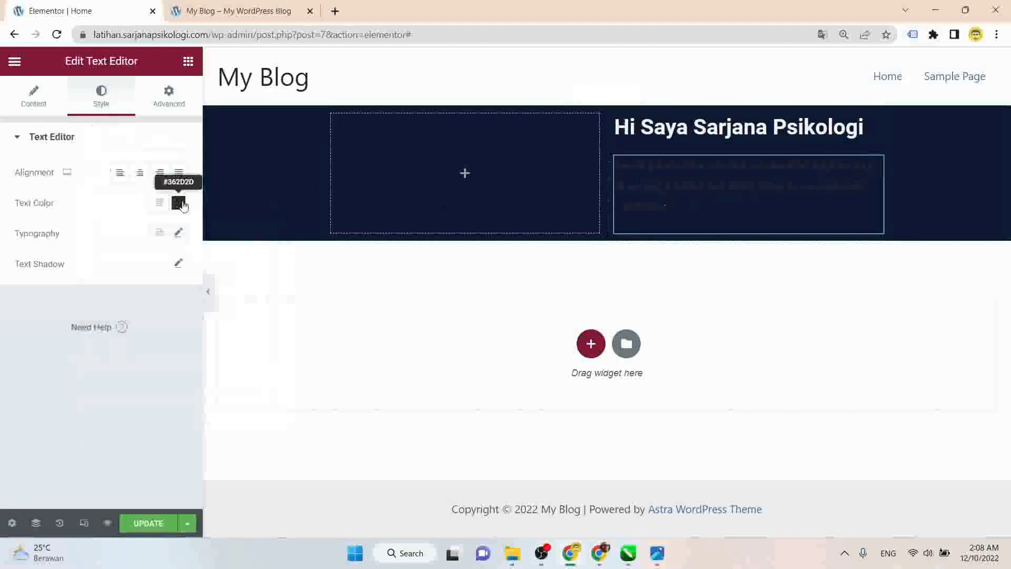
left_click(179, 203)
left_click(105, 257)
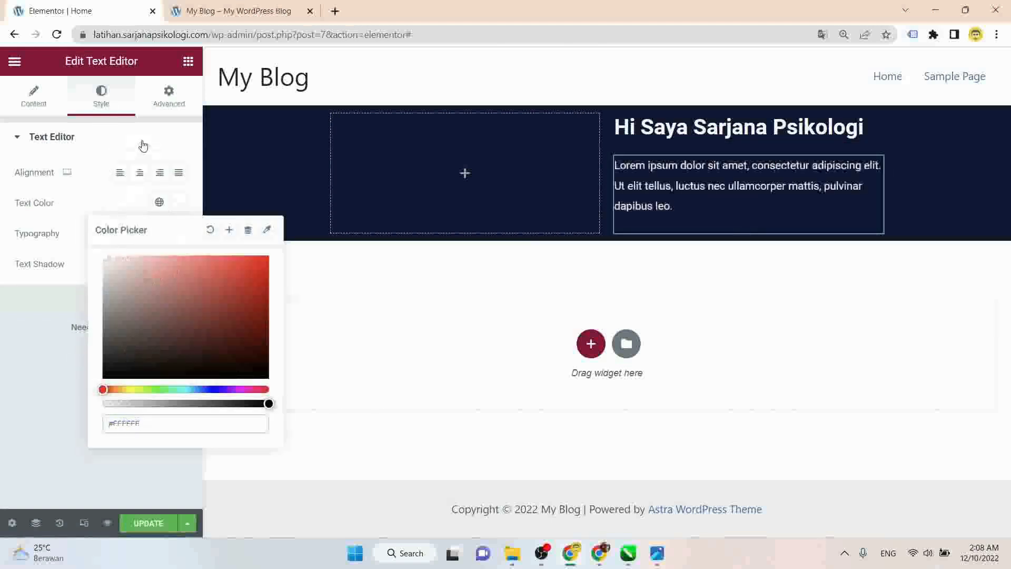
left_click(143, 146)
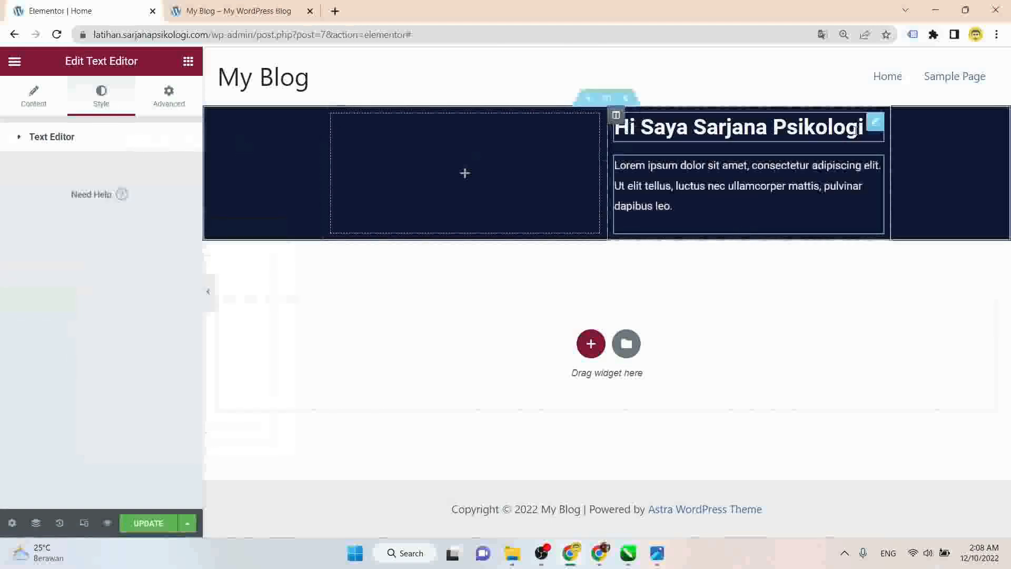
left_click(874, 123)
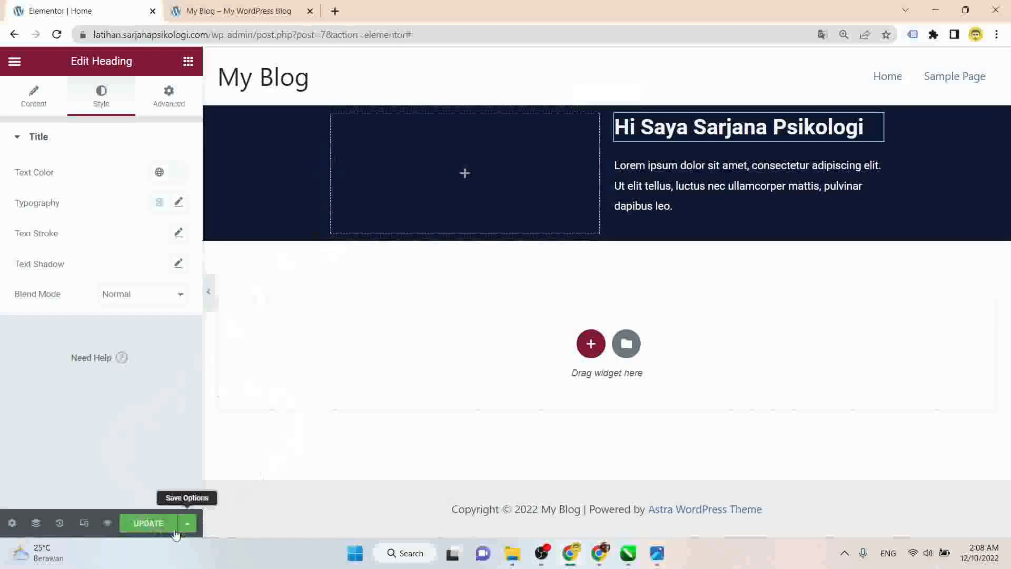
- Update the Home page and reload the live site to view the styled section
left_click(148, 523)
left_click(239, 10)
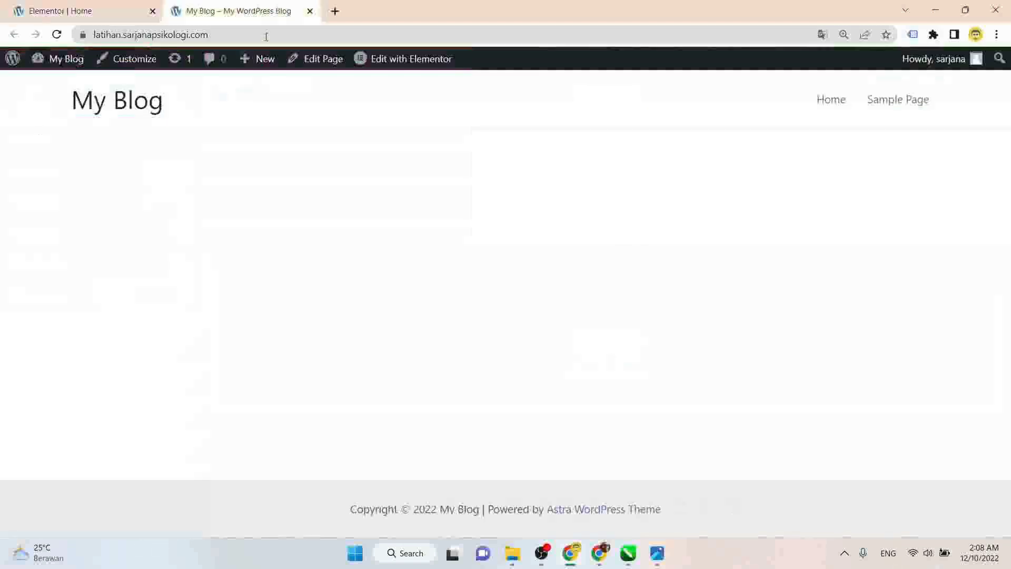
left_click(267, 35)
key("Return")
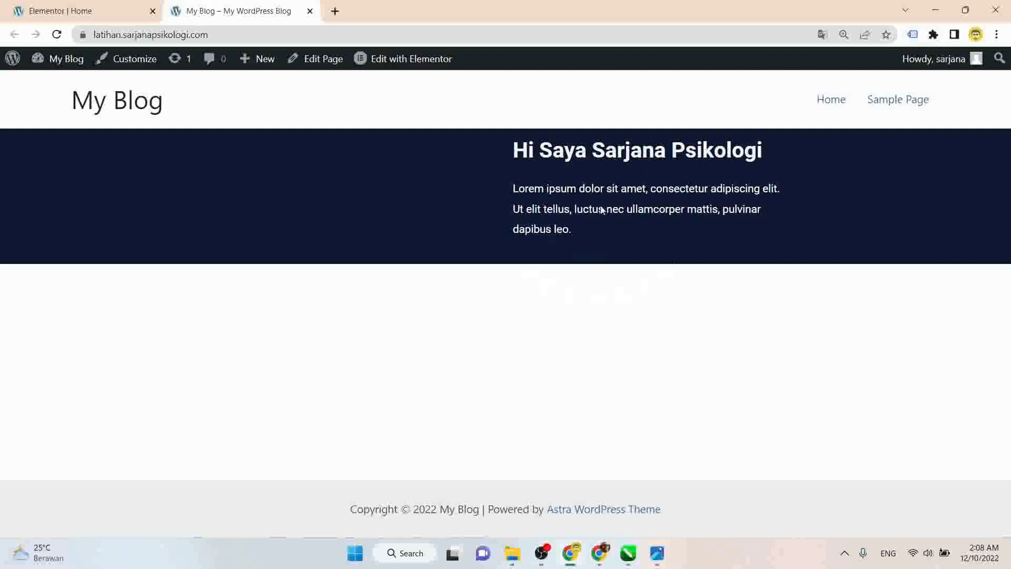
- Add an empty section with three equal columns below the navy section in the editor, and return to the live site
left_click(98, 11)
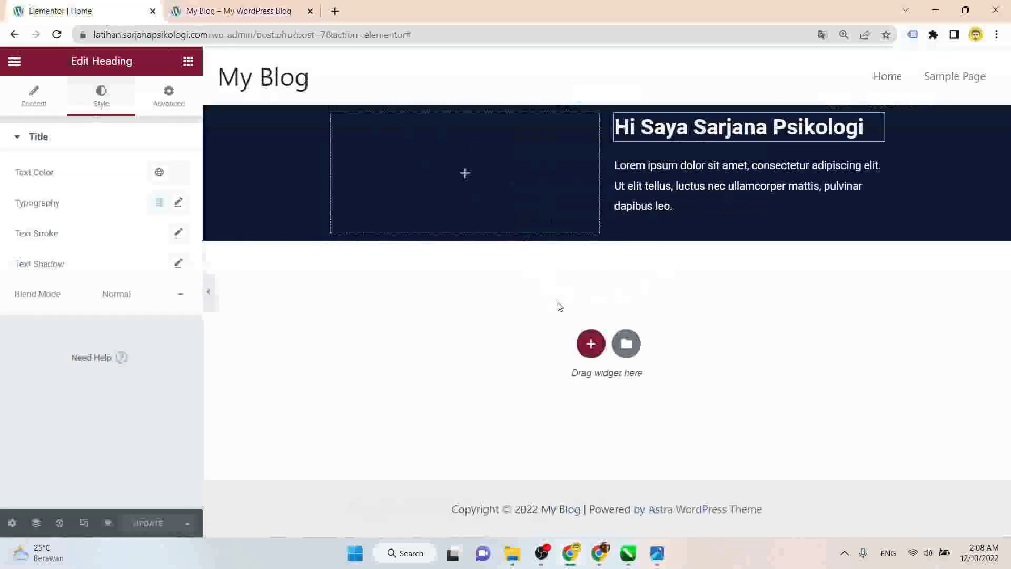
left_click(590, 345)
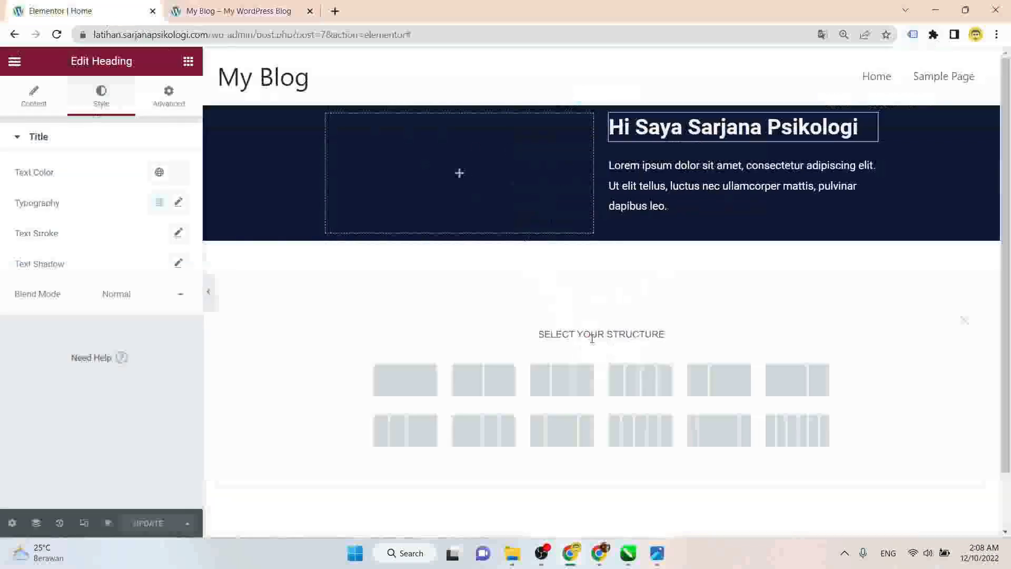
left_click(573, 377)
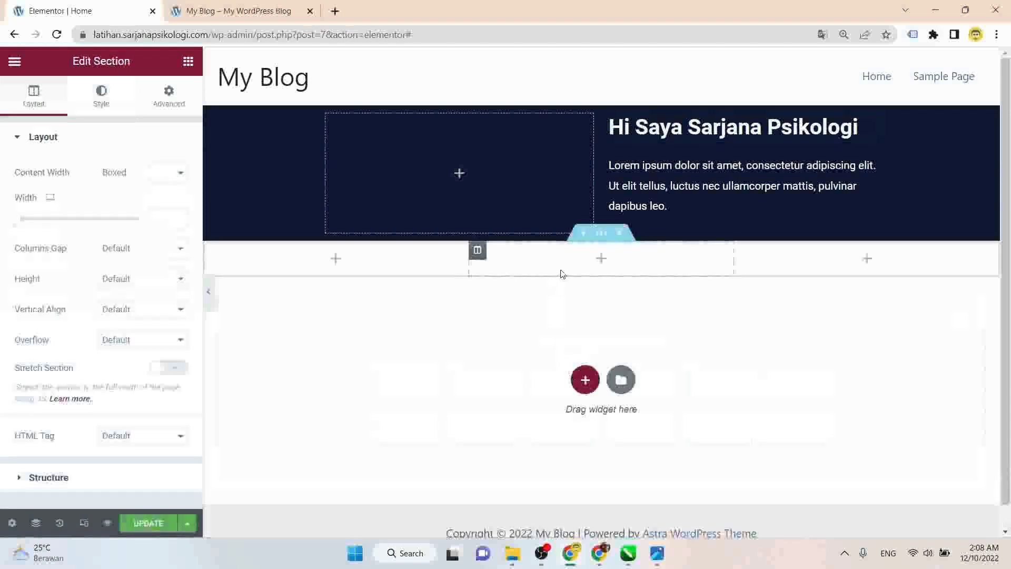
left_click(251, 12)
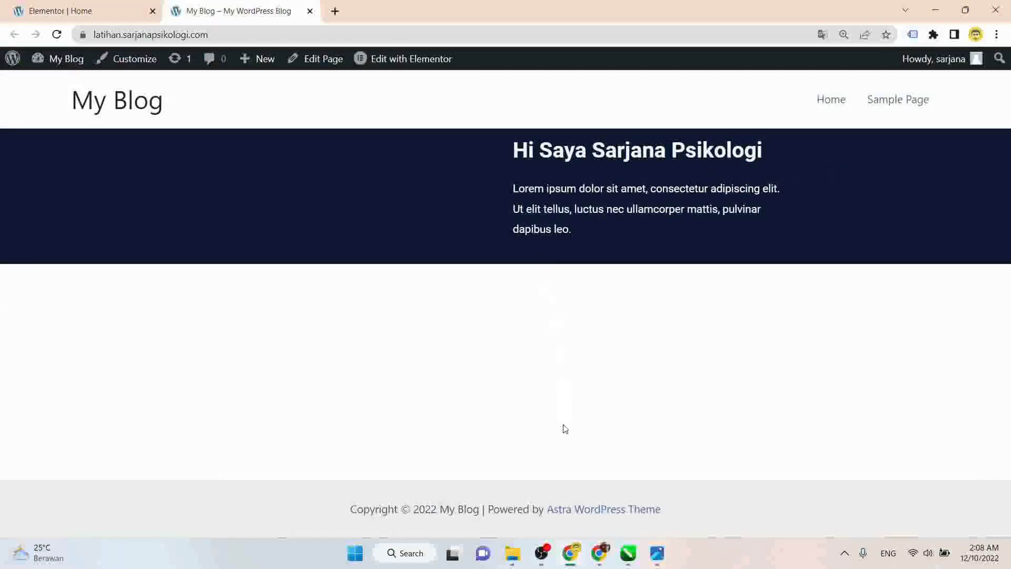